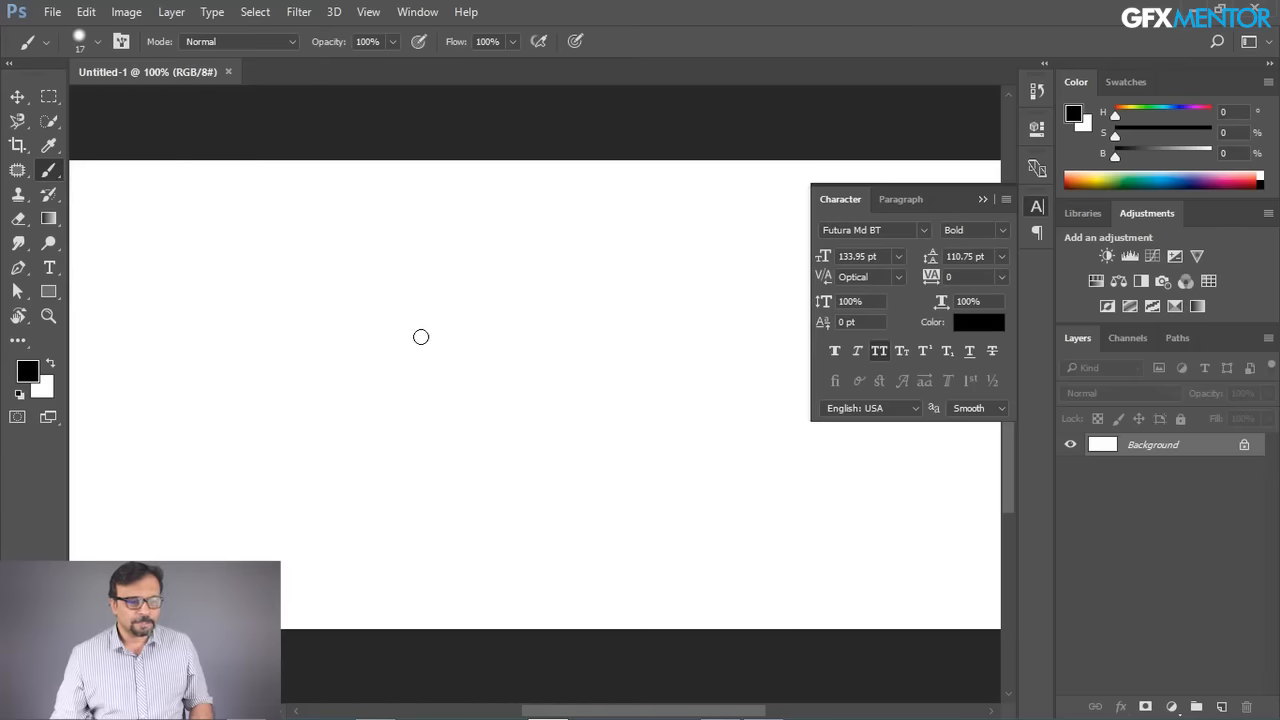
- Collapse the Character panel and add a new empty layer for painting with the Brush Tool
{"action": "left_click", "coordinate": [982, 199]}
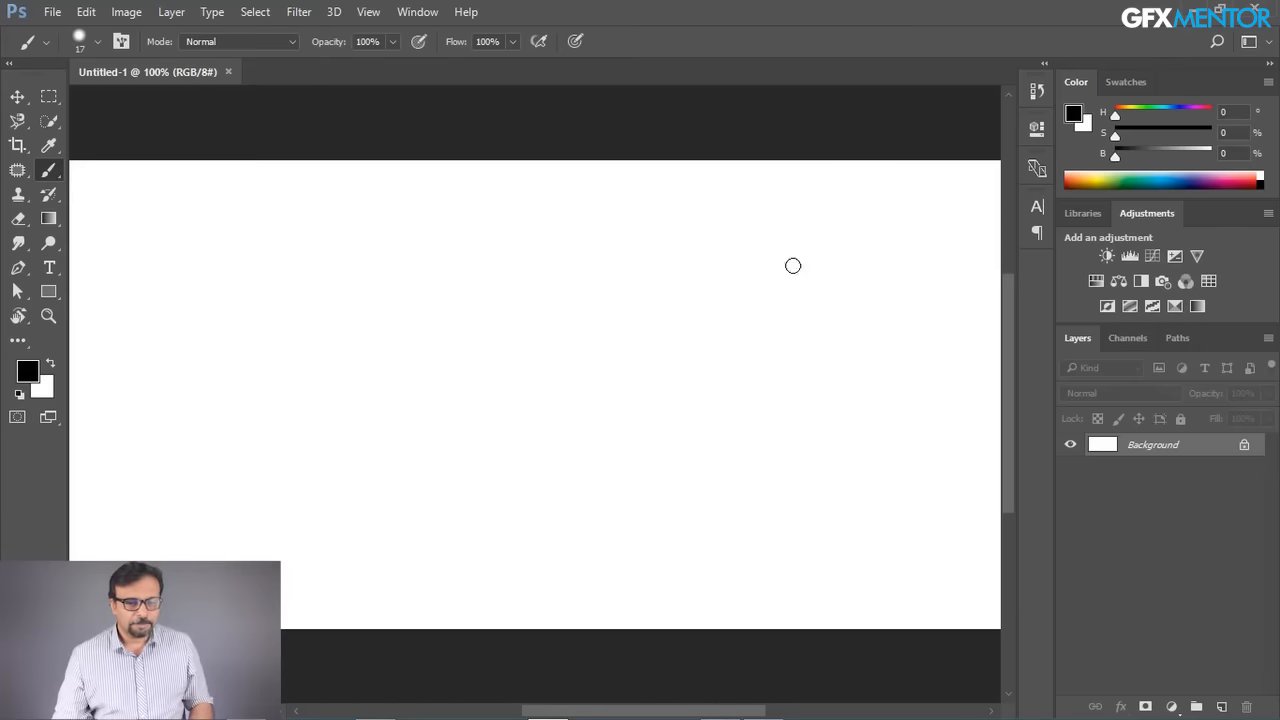
{"action": "right_click", "coordinate": [50, 175]}
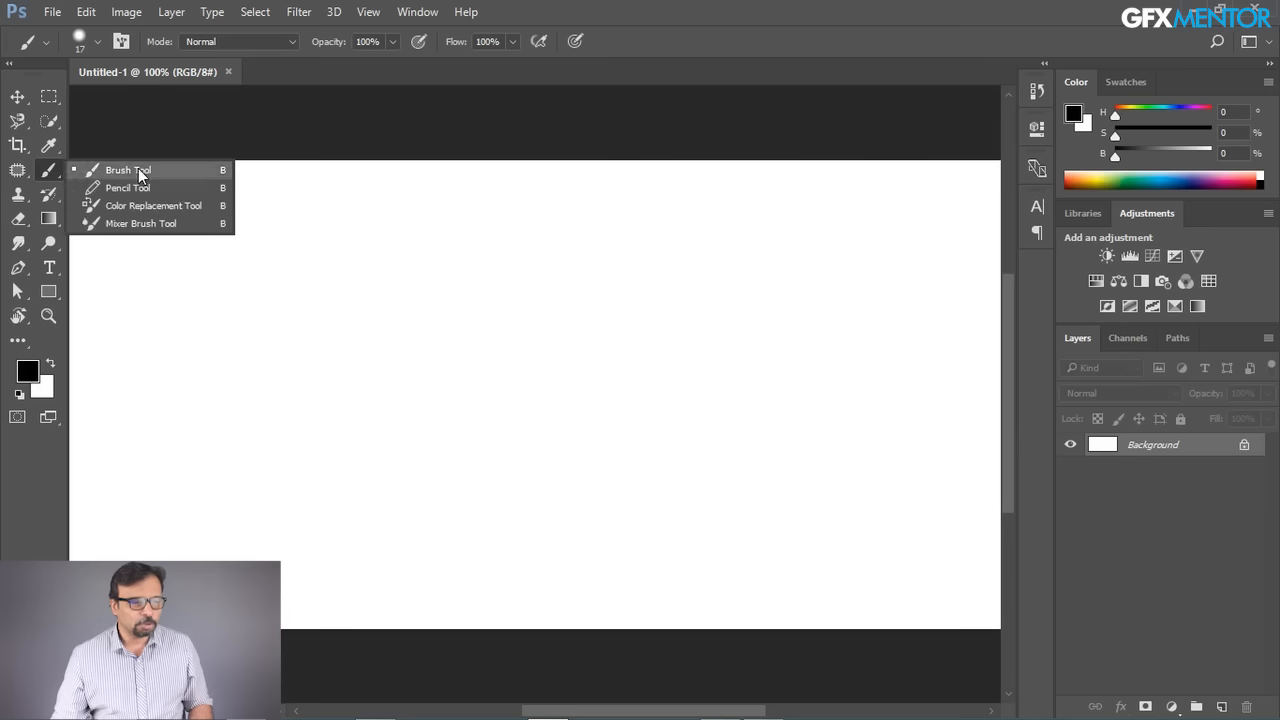
{"action": "left_click", "coordinate": [140, 176]}
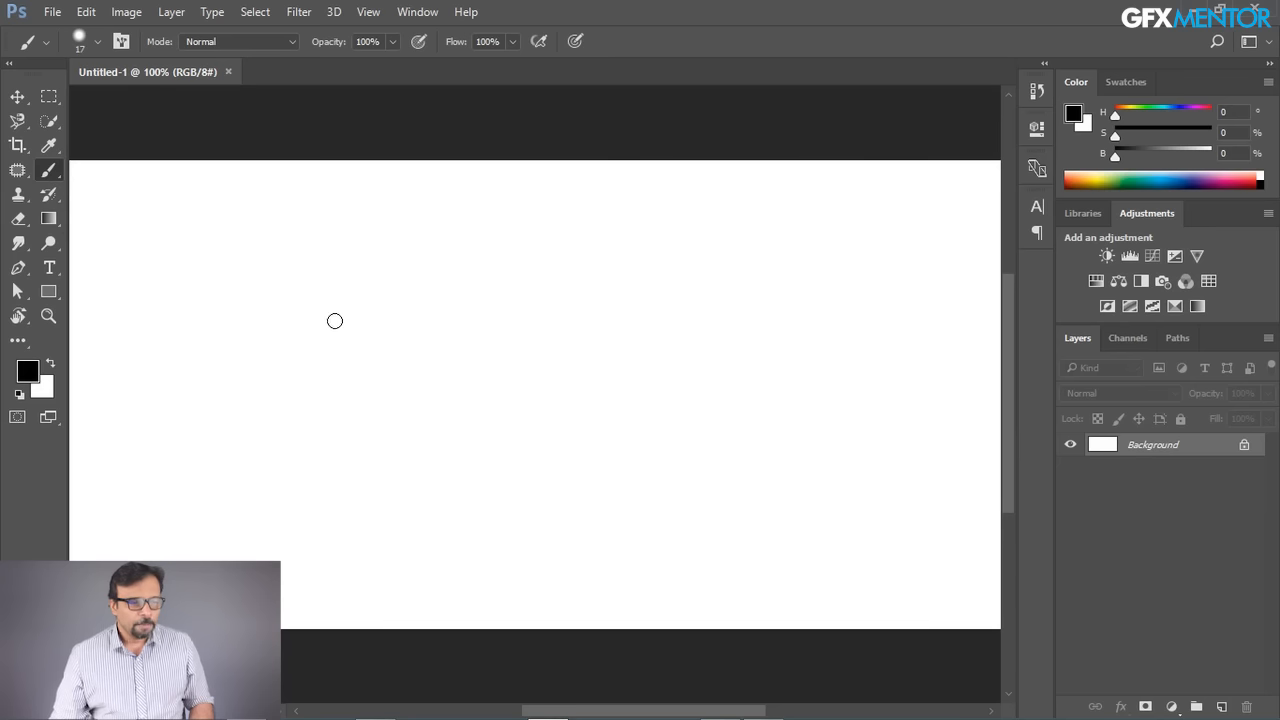
{"action": "left_click", "coordinate": [1222, 707]}
- Paint a black zigzag test stroke across the middle of the new layer, and undo it
{"action": "mouse_move", "coordinate": [203, 292]}
{"action": "left_mouse_down"}
{"action": "mouse_move", "coordinate": [620, 283]}
{"action": "mouse_move", "coordinate": [332, 371]}
{"action": "mouse_move", "coordinate": [742, 369]}
{"action": "mouse_move", "coordinate": [358, 441]}
{"action": "mouse_move", "coordinate": [739, 446]}
{"action": "mouse_move", "coordinate": [679, 472]}
{"action": "mouse_move", "coordinate": [331, 522]}
{"action": "mouse_move", "coordinate": [823, 533]}
{"action": "left_mouse_up"}
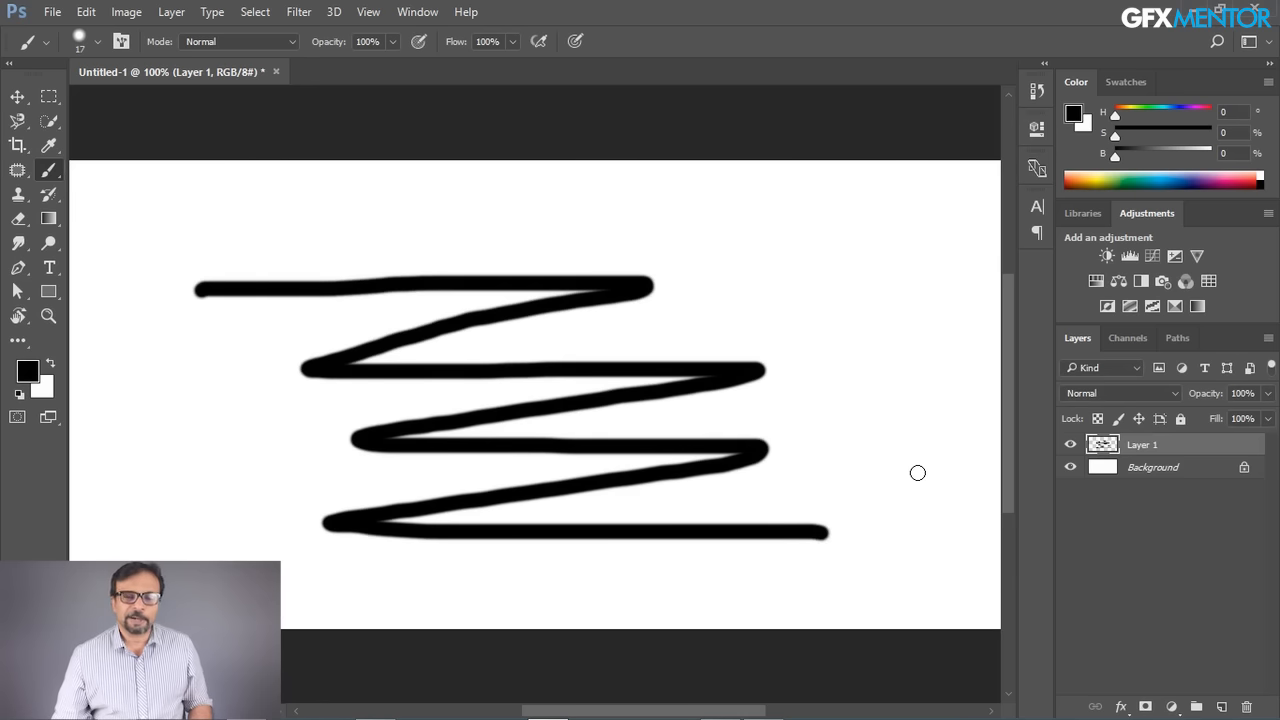
{"action": "key", "text": "ctrl+z"}
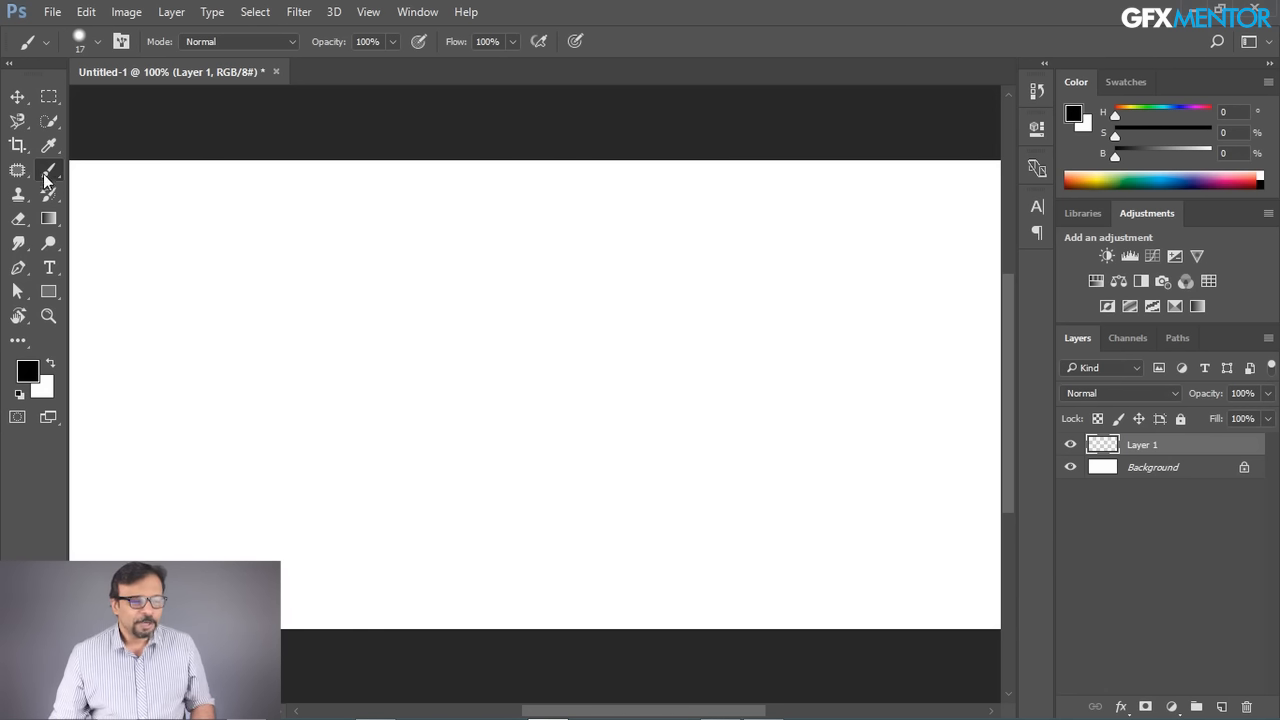
- Set the foreground color to red (d03434), paint a horizontal test stroke across the canvas, and undo it
{"action": "left_click", "coordinate": [28, 371]}
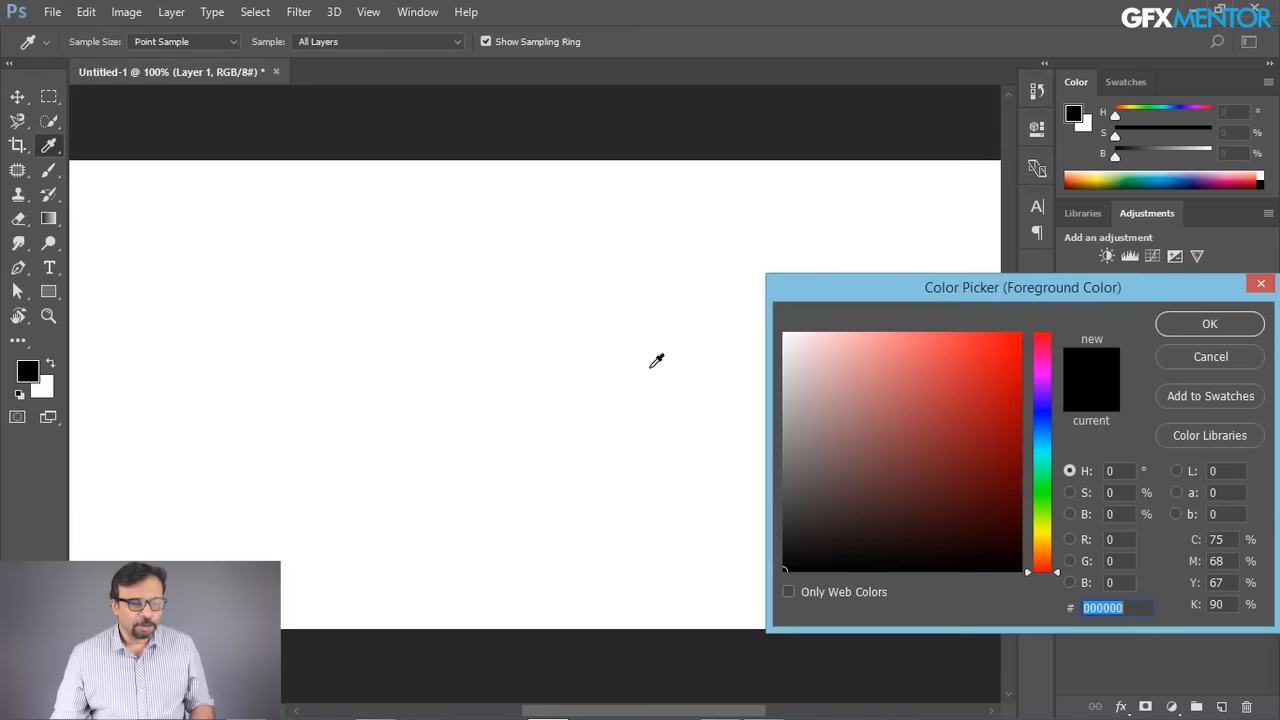
{"action": "left_click", "coordinate": [962, 376]}
{"action": "left_click", "coordinate": [1190, 326]}
{"action": "mouse_move", "coordinate": [260, 351]}
{"action": "left_mouse_down"}
{"action": "mouse_move", "coordinate": [398, 269]}
{"action": "mouse_move", "coordinate": [331, 372]}
{"action": "mouse_move", "coordinate": [518, 378]}
{"action": "mouse_move", "coordinate": [480, 332]}
{"action": "mouse_move", "coordinate": [615, 387]}
{"action": "mouse_move", "coordinate": [757, 347]}
{"action": "mouse_move", "coordinate": [768, 298]}
{"action": "mouse_move", "coordinate": [905, 352]}
{"action": "left_mouse_up"}
{"action": "key", "text": "ctrl+z"}
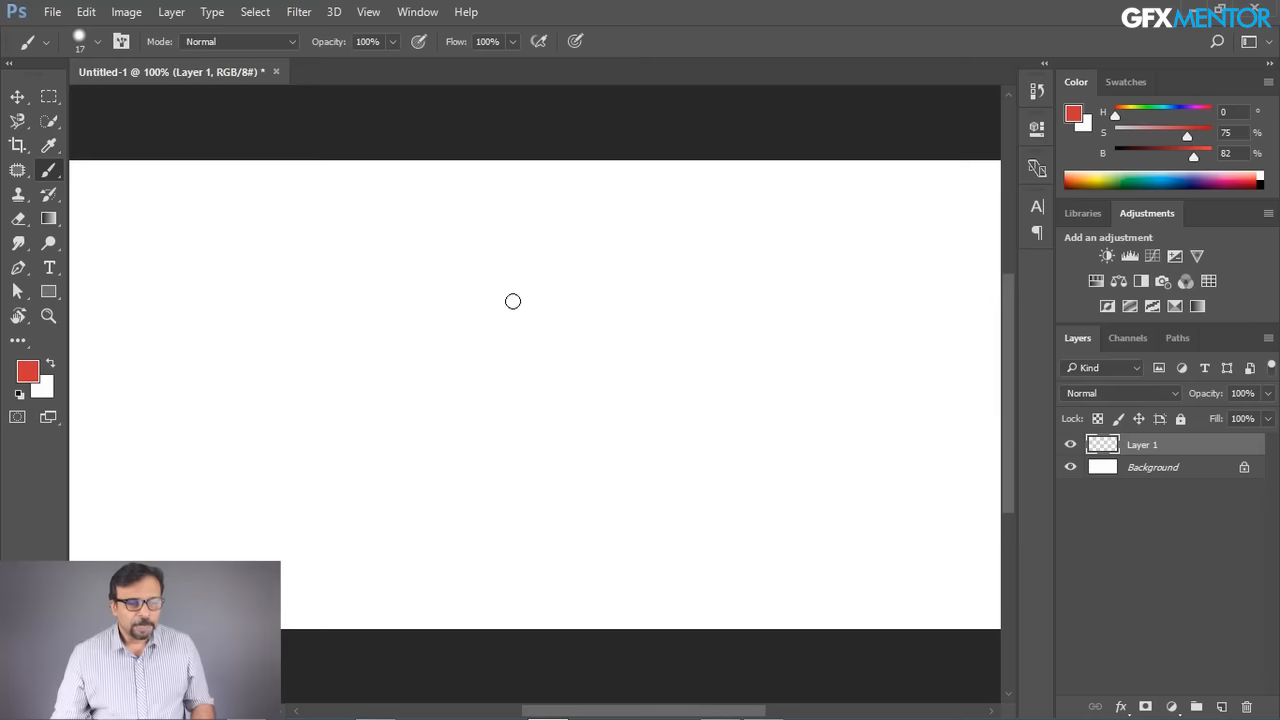
- Show the brush presets as Text Only, as Small Thumbnail, and again as Stroke Thumbnail
{"action": "right_click", "coordinate": [480, 244]}
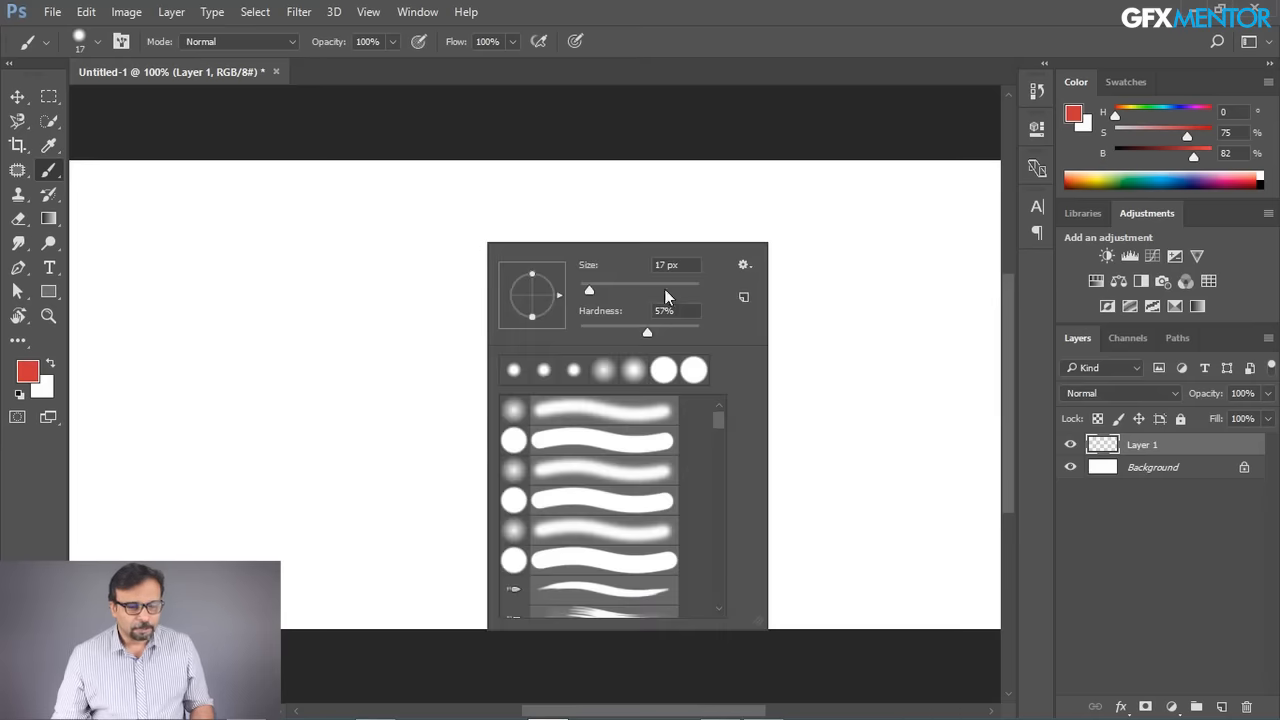
{"action": "mouse_move", "coordinate": [725, 420]}
{"action": "left_mouse_down"}
{"action": "mouse_move", "coordinate": [723, 441]}
{"action": "mouse_move", "coordinate": [706, 405]}
{"action": "left_mouse_up"}
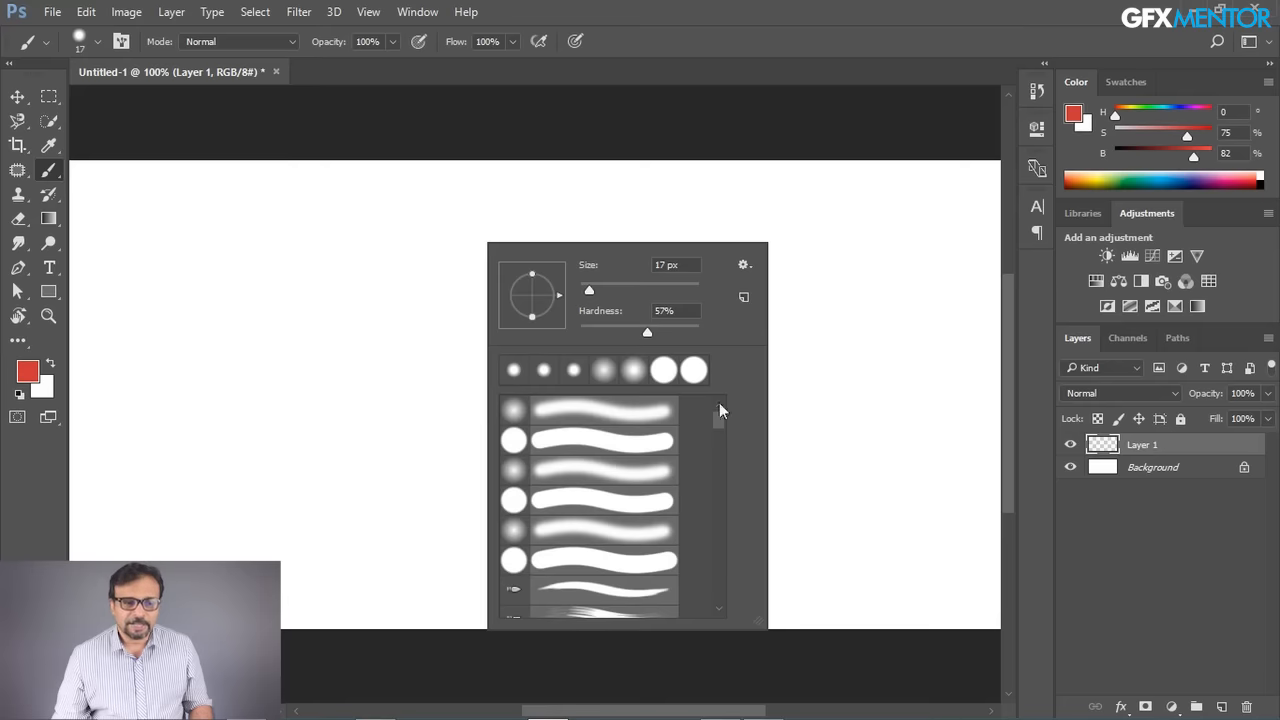
{"action": "left_click", "coordinate": [752, 266]}
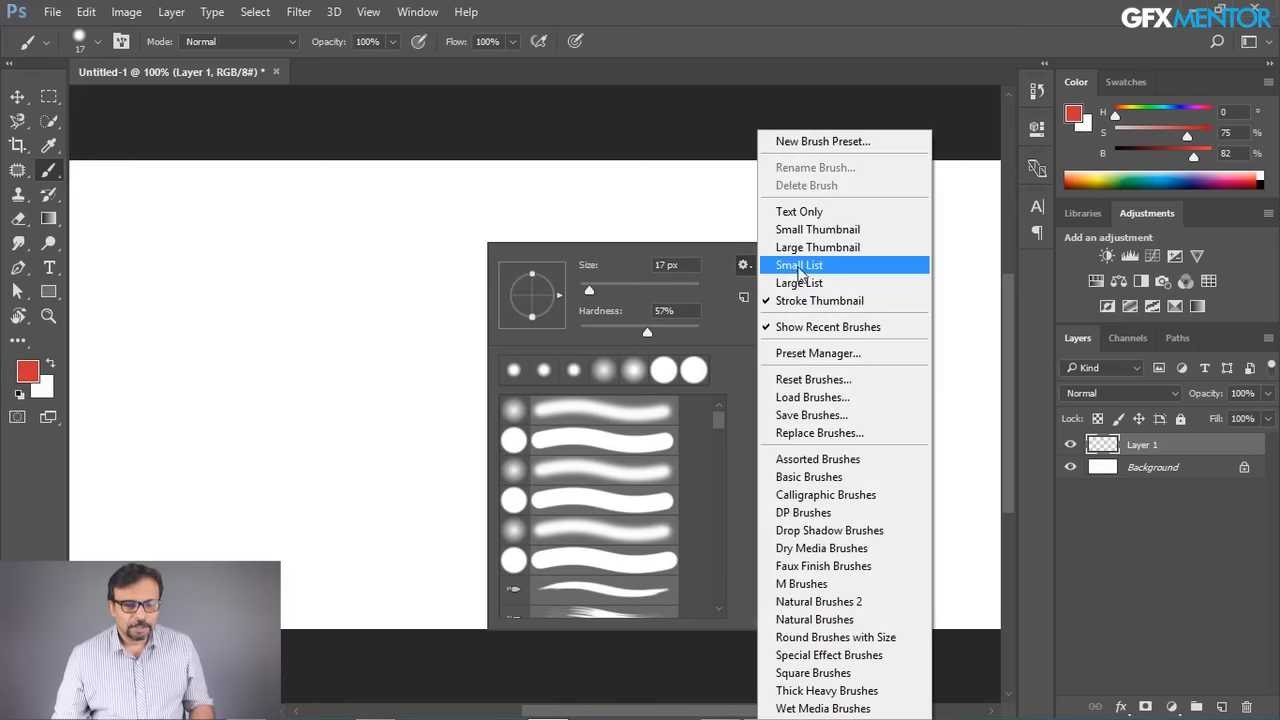
{"action": "left_click", "coordinate": [803, 213]}
{"action": "left_click", "coordinate": [747, 265]}
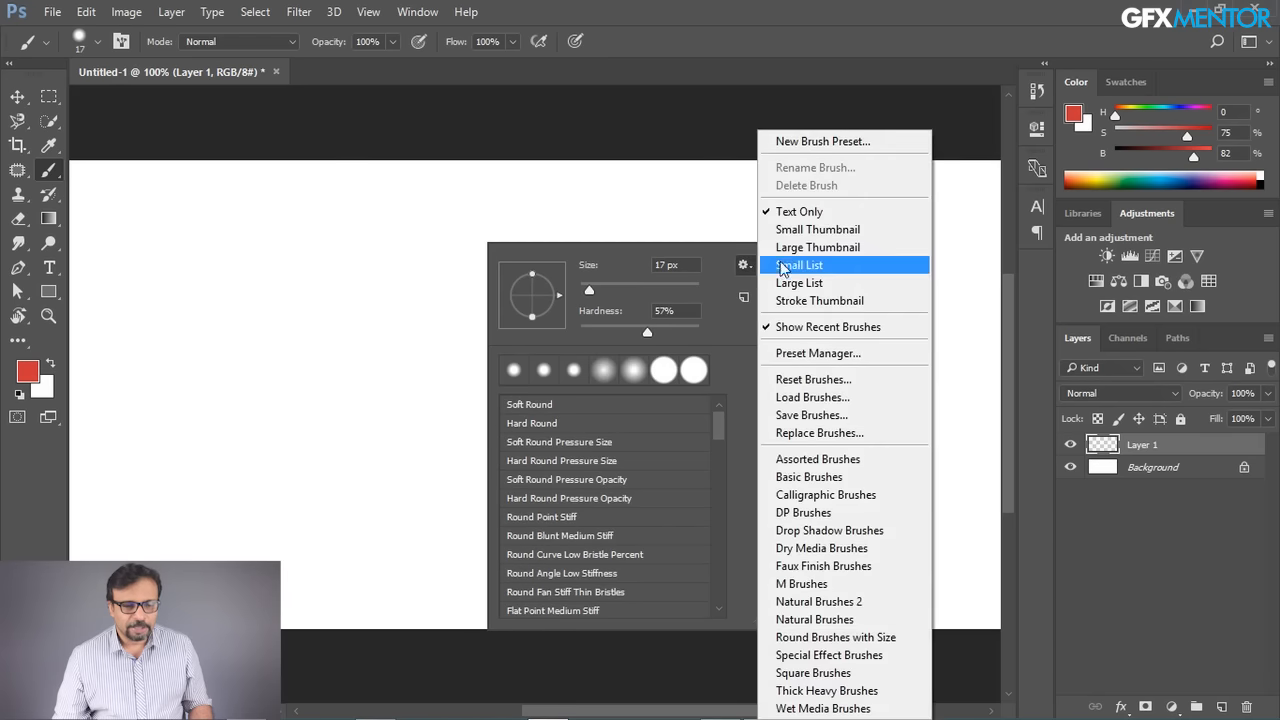
{"action": "left_click", "coordinate": [815, 230]}
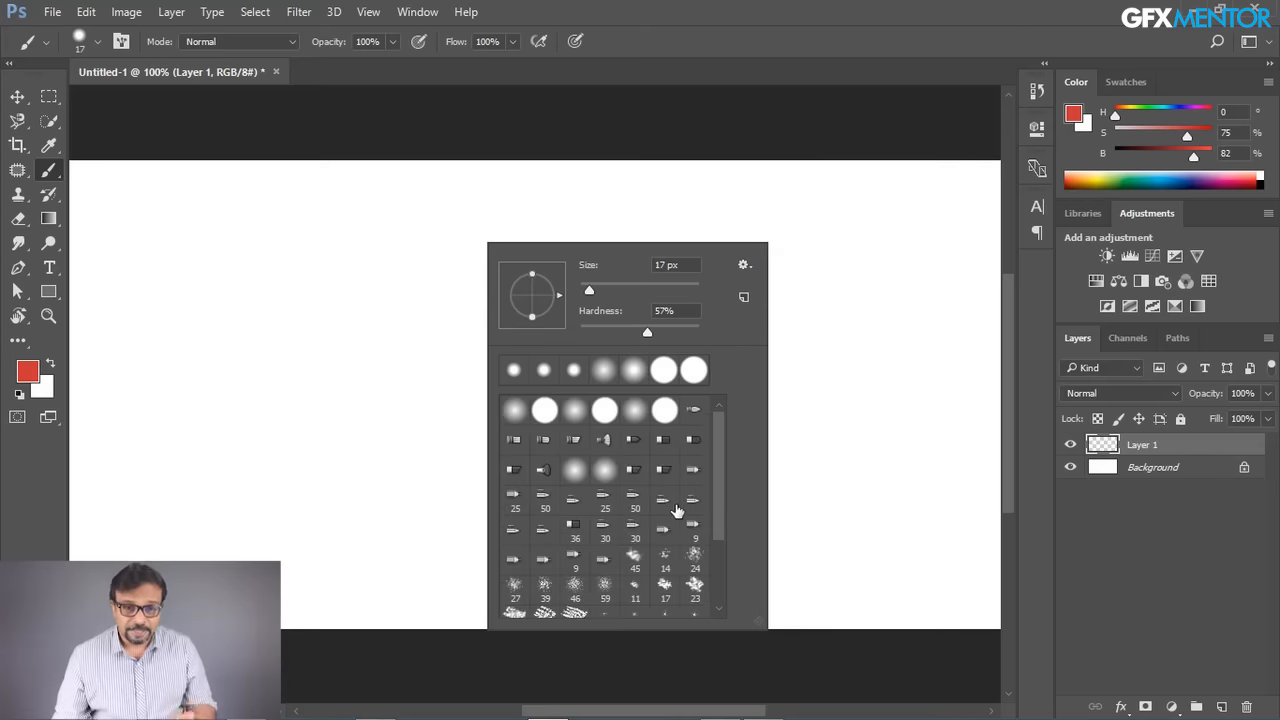
{"action": "left_click", "coordinate": [743, 265]}
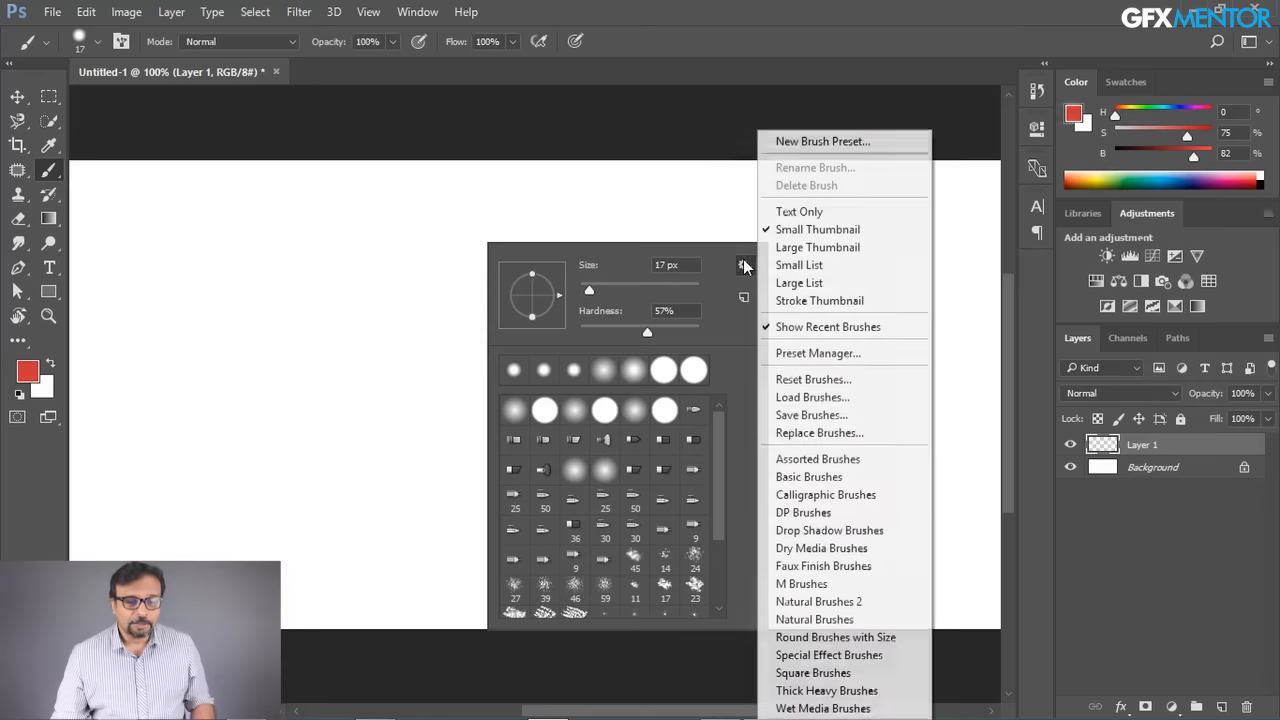
{"action": "left_click", "coordinate": [815, 301]}
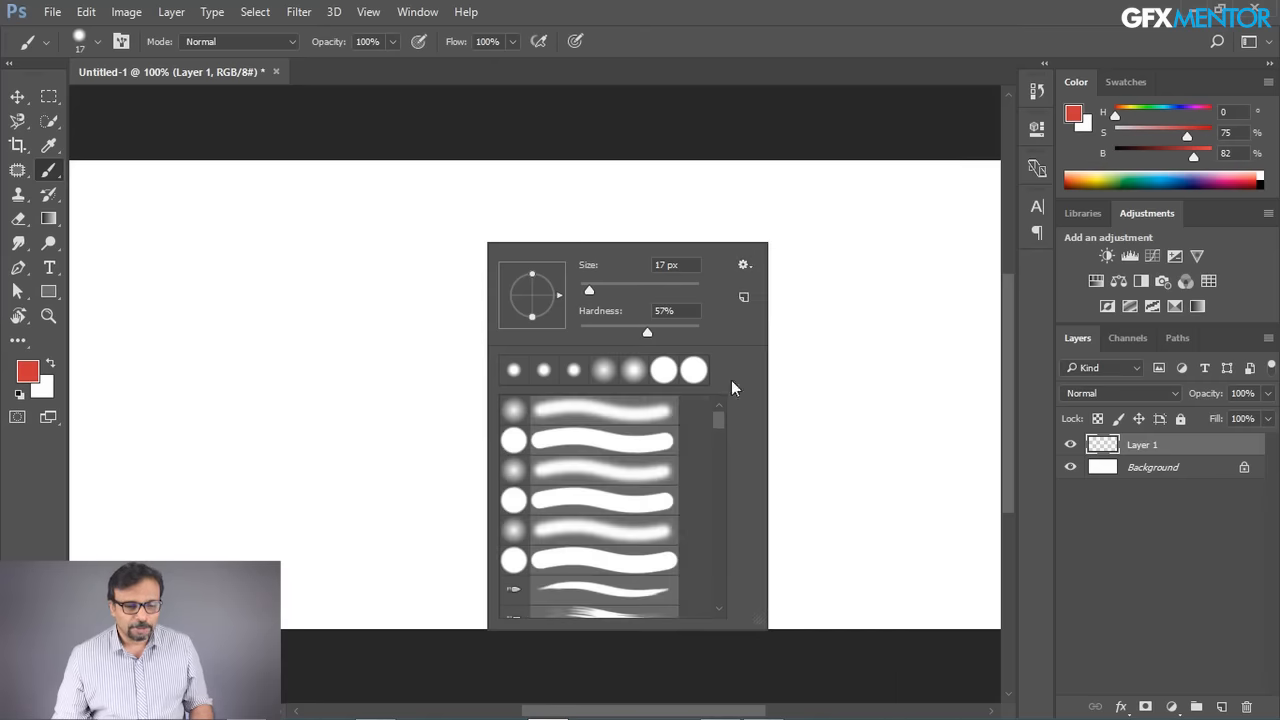
- Choose the flat bristle brush with the faint stroke preview, paint a looping test stroke, and undo it
{"action": "mouse_move", "coordinate": [718, 420]}
{"action": "left_mouse_down"}
{"action": "mouse_move", "coordinate": [739, 476]}
{"action": "mouse_move", "coordinate": [724, 419]}
{"action": "left_mouse_up"}
{"action": "scroll", "coordinate": [630, 422], "scroll_direction": "down", "scroll_amount": 5}
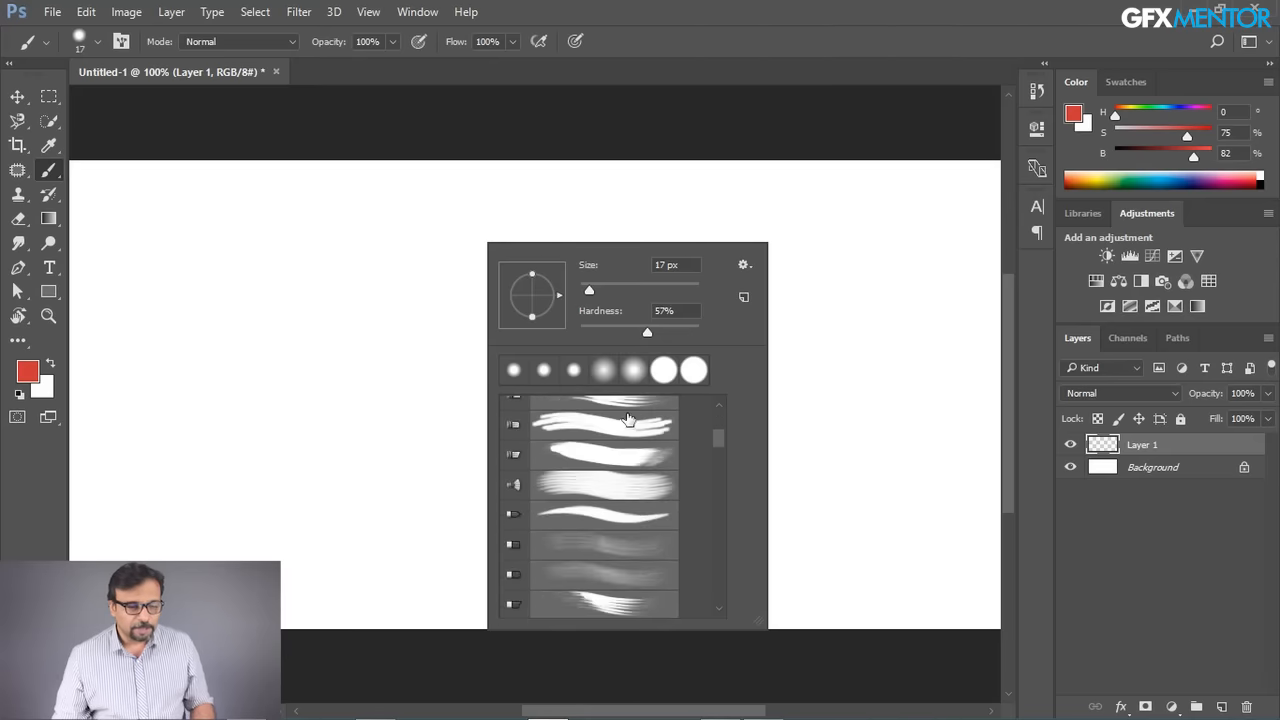
{"action": "scroll", "coordinate": [628, 416], "scroll_direction": "down", "scroll_amount": 2}
{"action": "left_click", "coordinate": [621, 481]}
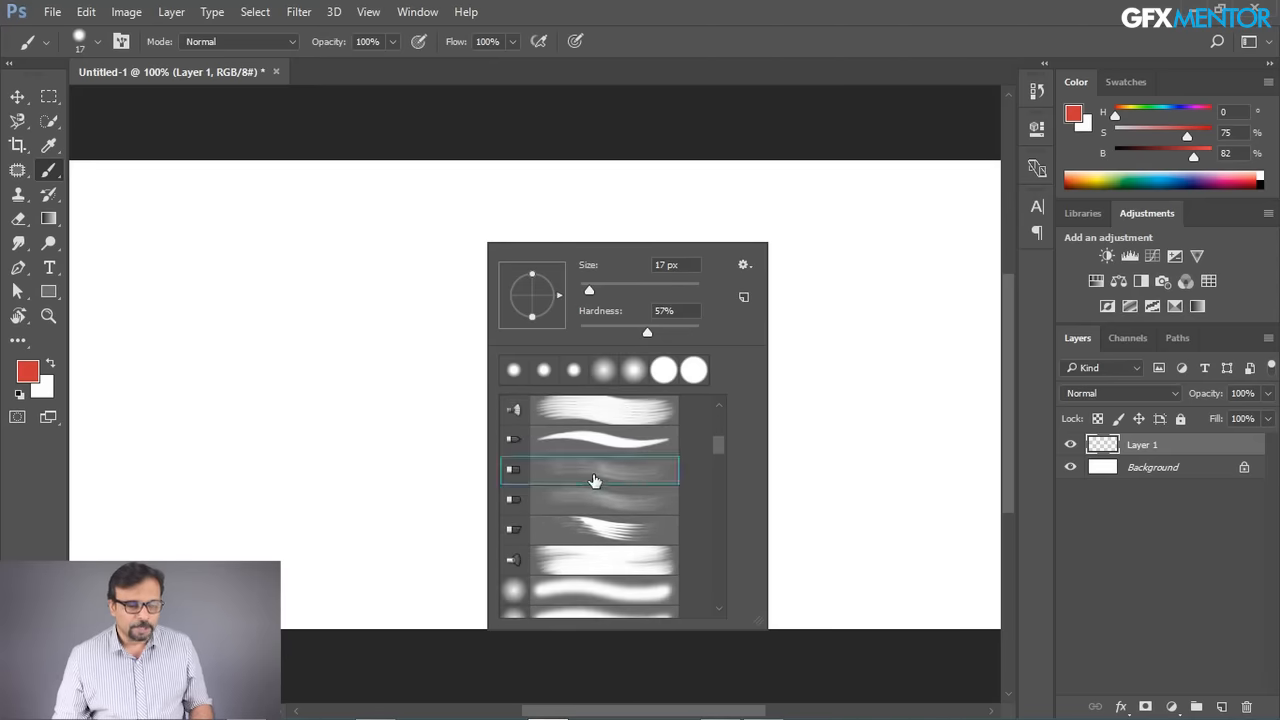
{"action": "left_click", "coordinate": [297, 429]}
{"action": "mouse_move", "coordinate": [252, 385]}
{"action": "left_mouse_down"}
{"action": "mouse_move", "coordinate": [325, 343]}
{"action": "mouse_move", "coordinate": [533, 366]}
{"action": "mouse_move", "coordinate": [717, 324]}
{"action": "mouse_move", "coordinate": [433, 411]}
{"action": "mouse_move", "coordinate": [548, 356]}
{"action": "mouse_move", "coordinate": [770, 416]}
{"action": "left_mouse_up"}
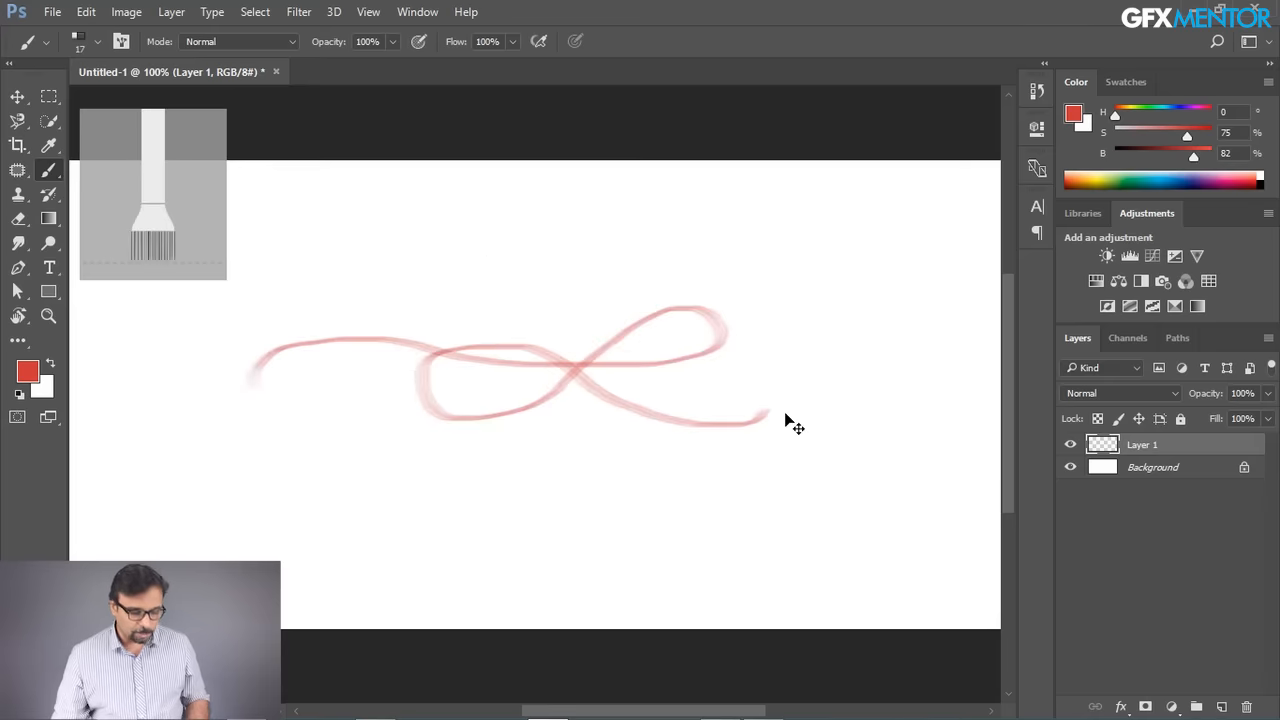
{"action": "key", "text": "ctrl+z"}
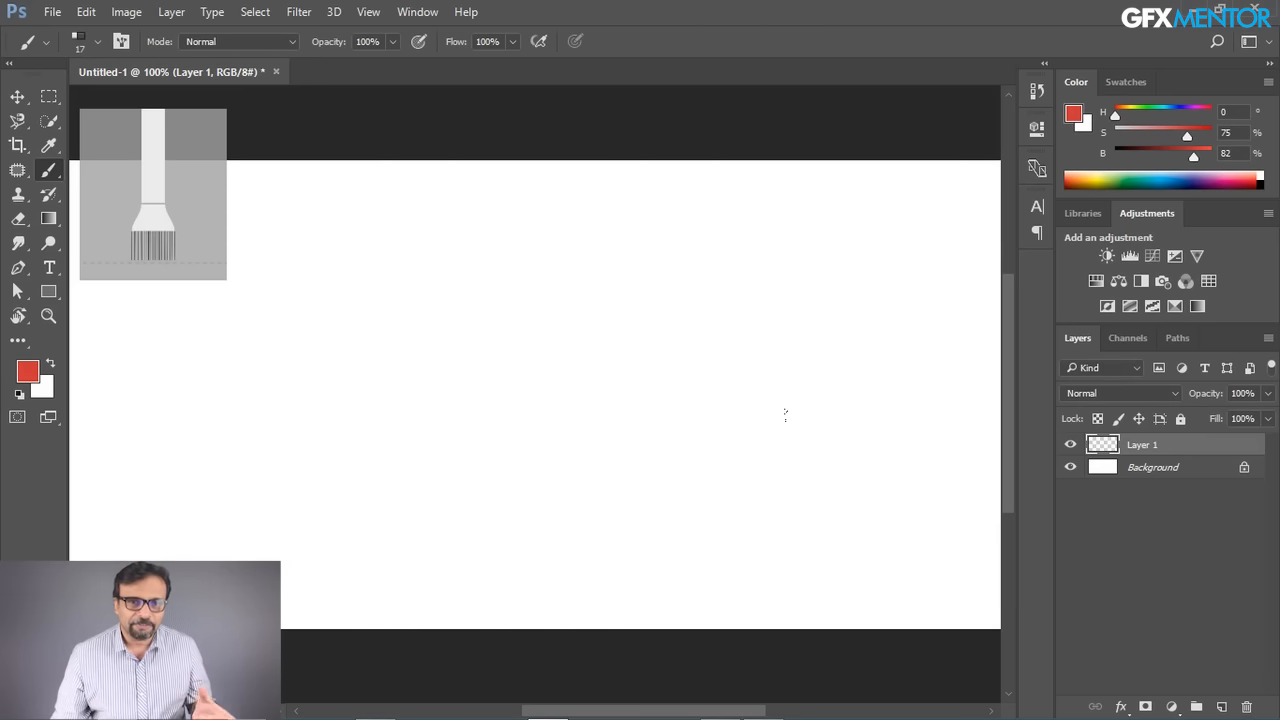
- Choose the 112 px grass brush from the brush presets
{"action": "right_click", "coordinate": [456, 240]}
{"action": "left_click_drag", "start_coordinate": [694, 443], "coordinate": [697, 411]}
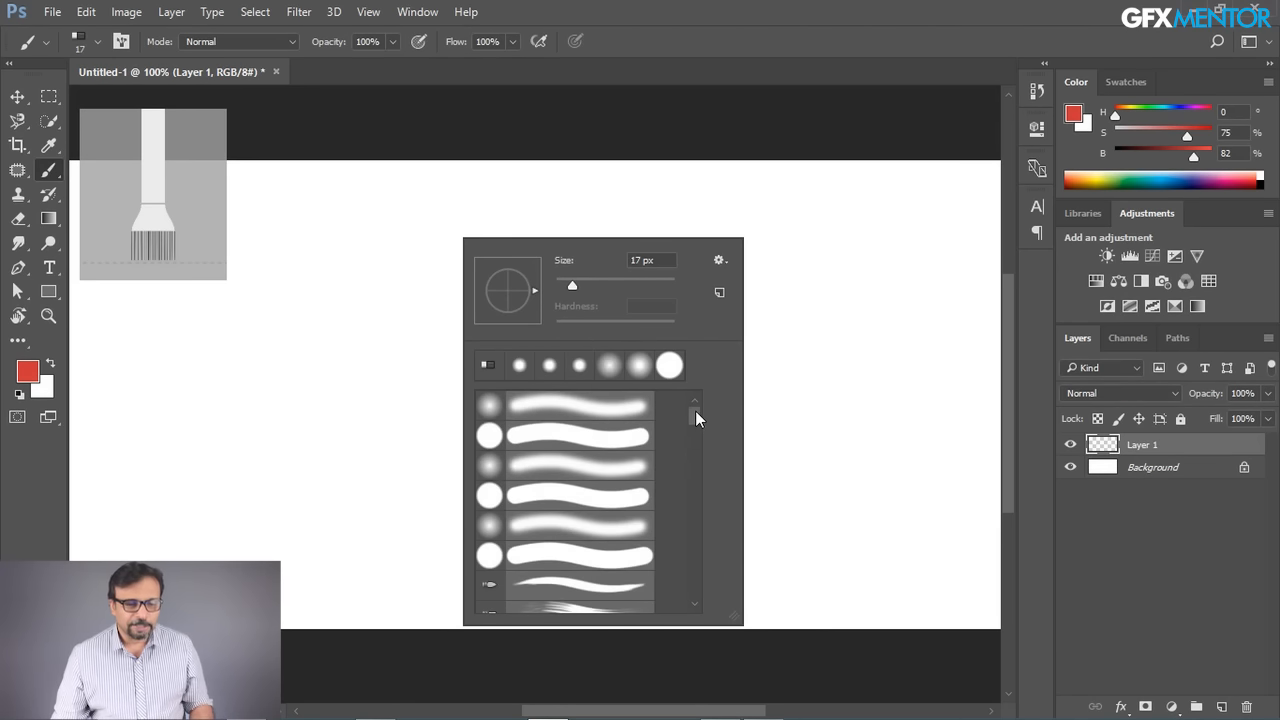
{"action": "scroll", "coordinate": [648, 480], "scroll_direction": "down", "scroll_amount": 2}
{"action": "left_click_drag", "start_coordinate": [693, 425], "coordinate": [711, 554]}
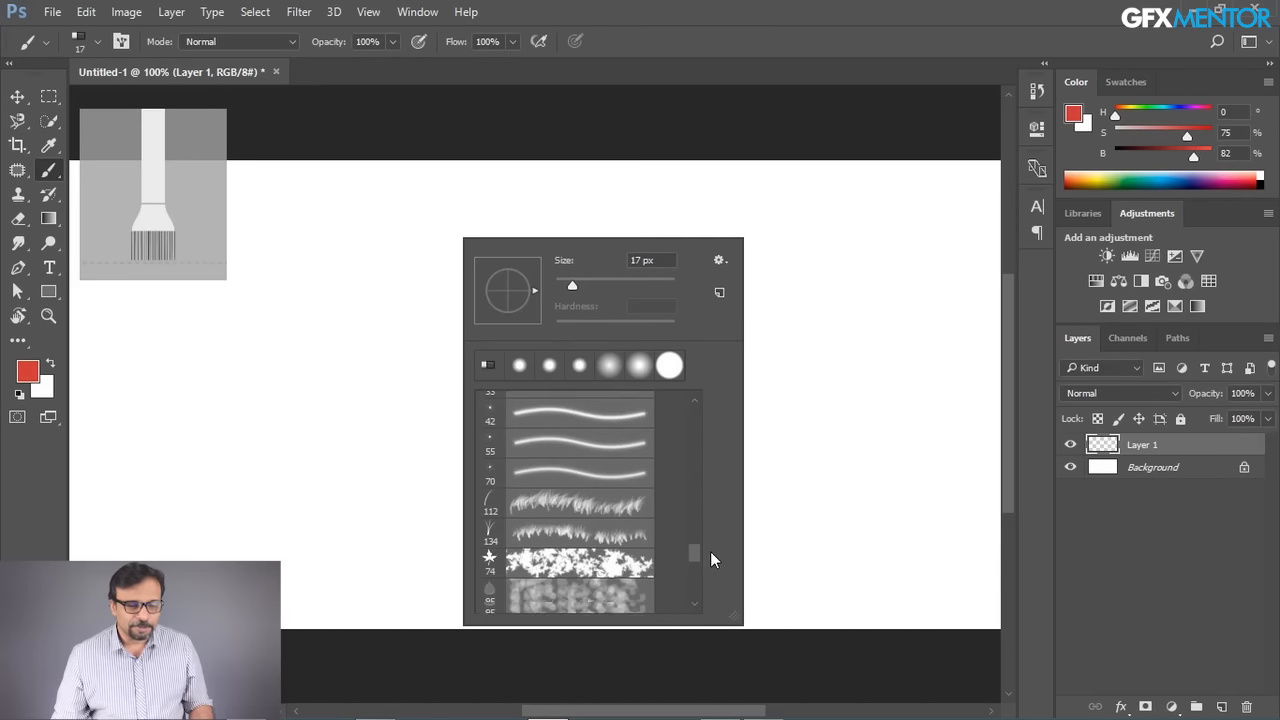
{"action": "left_click", "coordinate": [553, 510]}
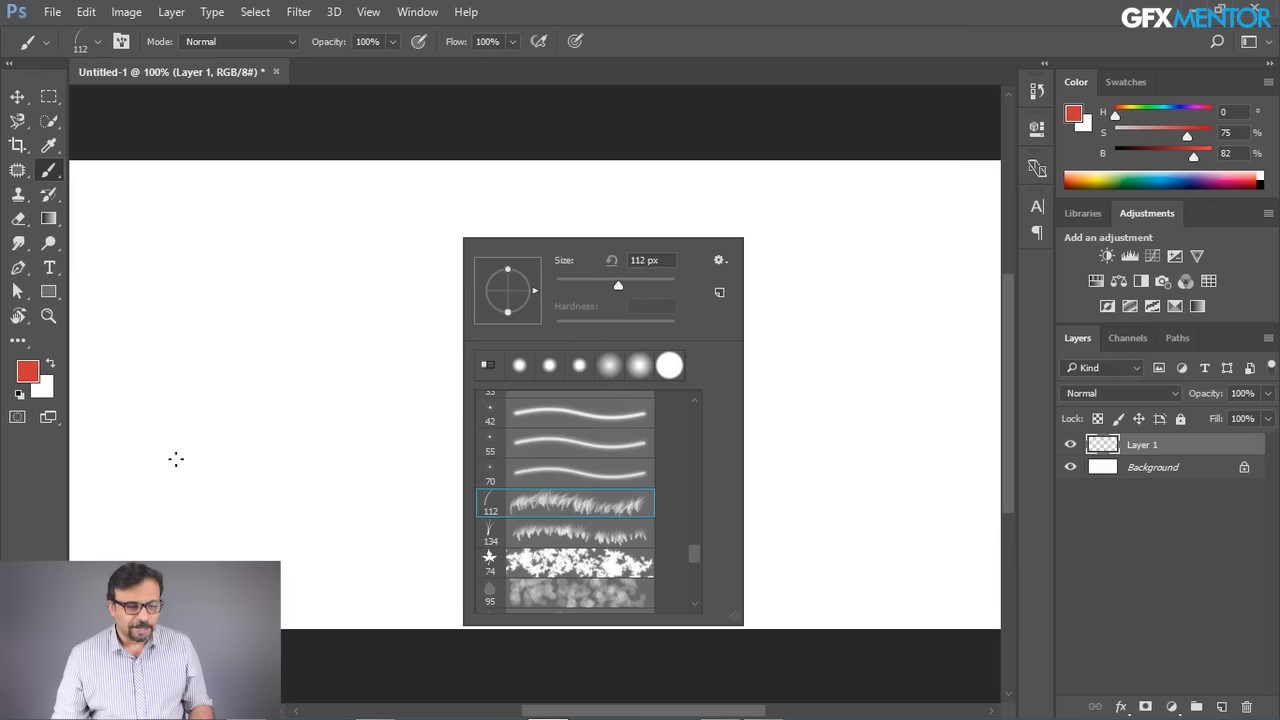
- Set the foreground color to a bright green with hue 114, saturation 80% and brightness 86%
{"action": "left_click", "coordinate": [27, 372]}
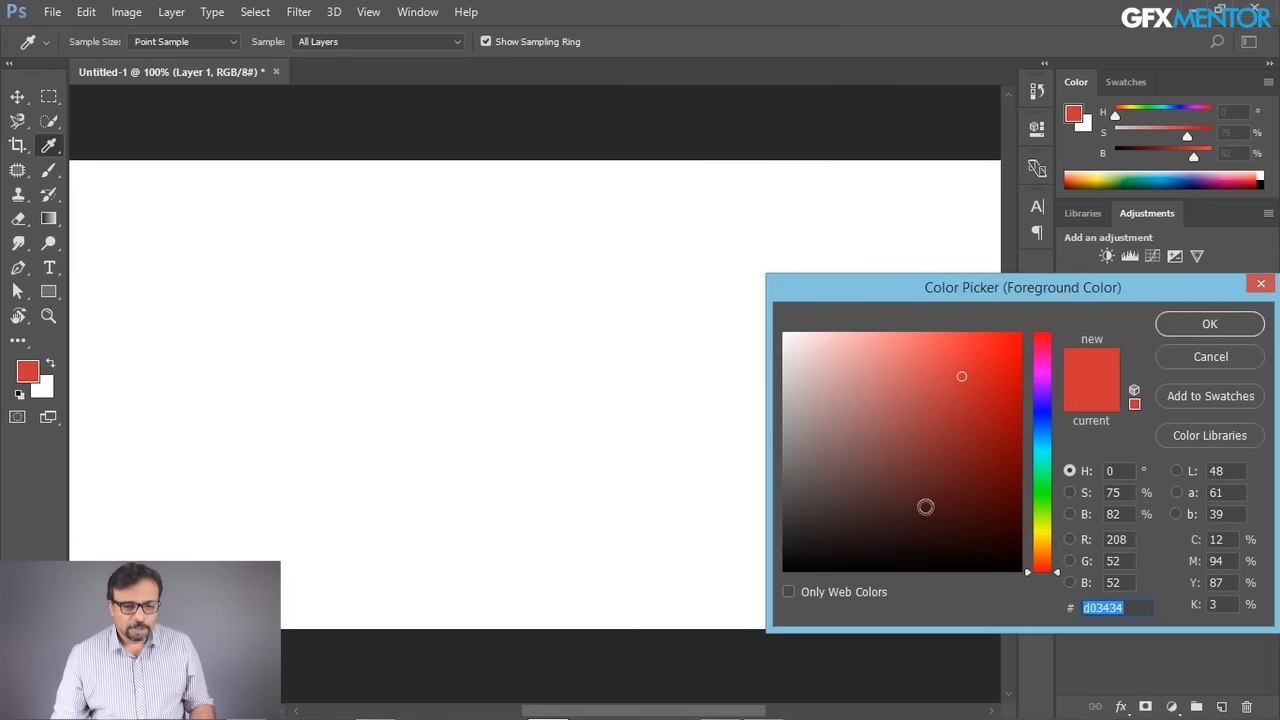
{"action": "left_click", "coordinate": [1040, 497]}
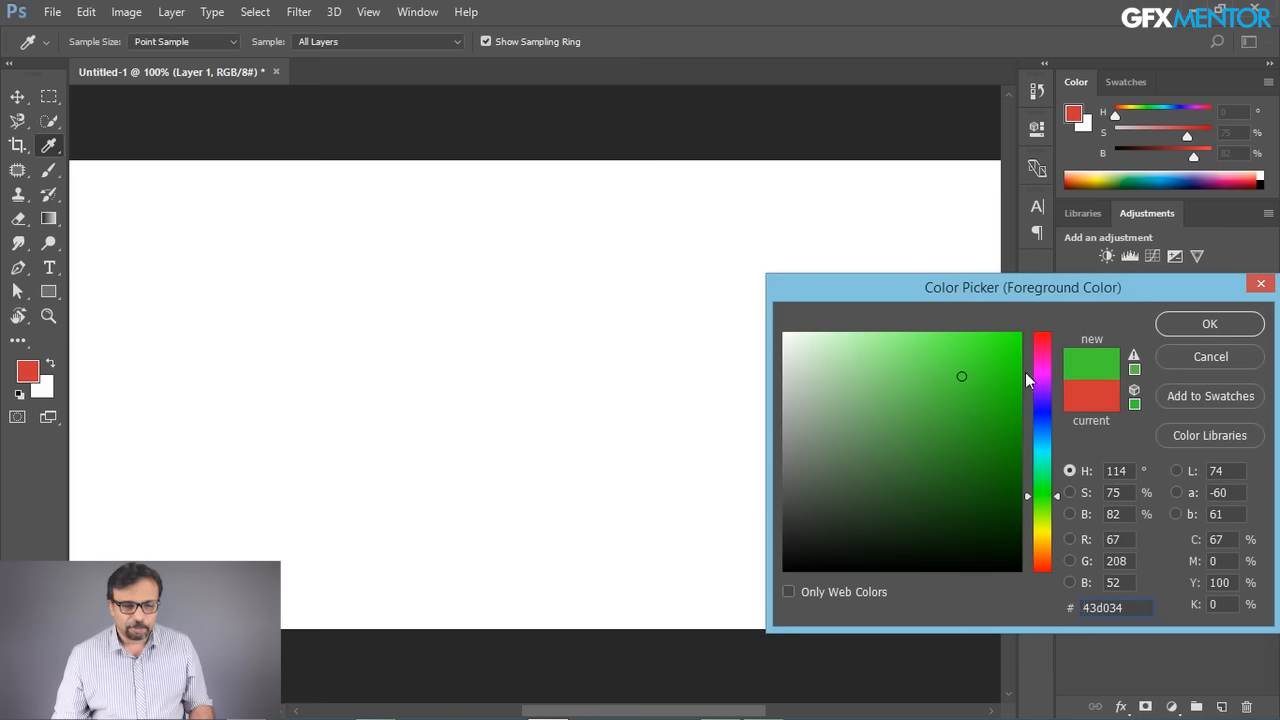
{"action": "left_click_drag", "start_coordinate": [973, 368], "coordinate": [973, 365]}
{"action": "left_click", "coordinate": [1175, 326]}
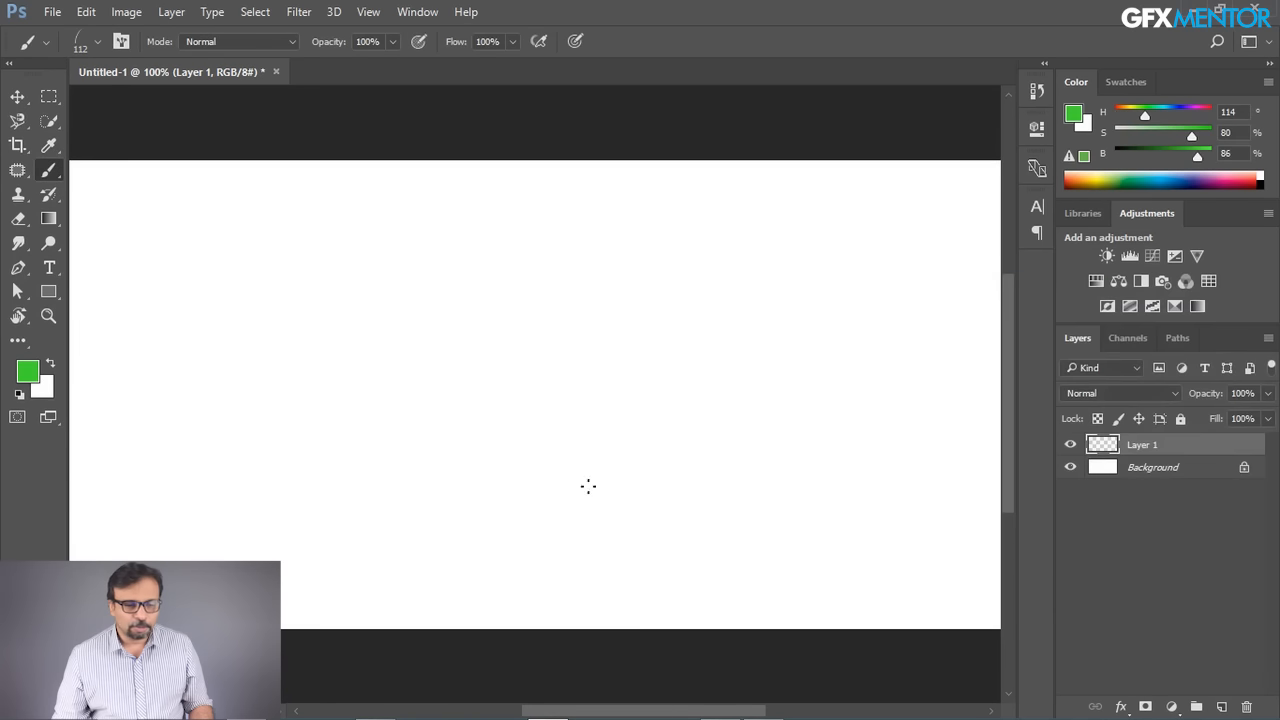
- Set the background color to a dark green, hex 133a0d
{"action": "left_click", "coordinate": [45, 392]}
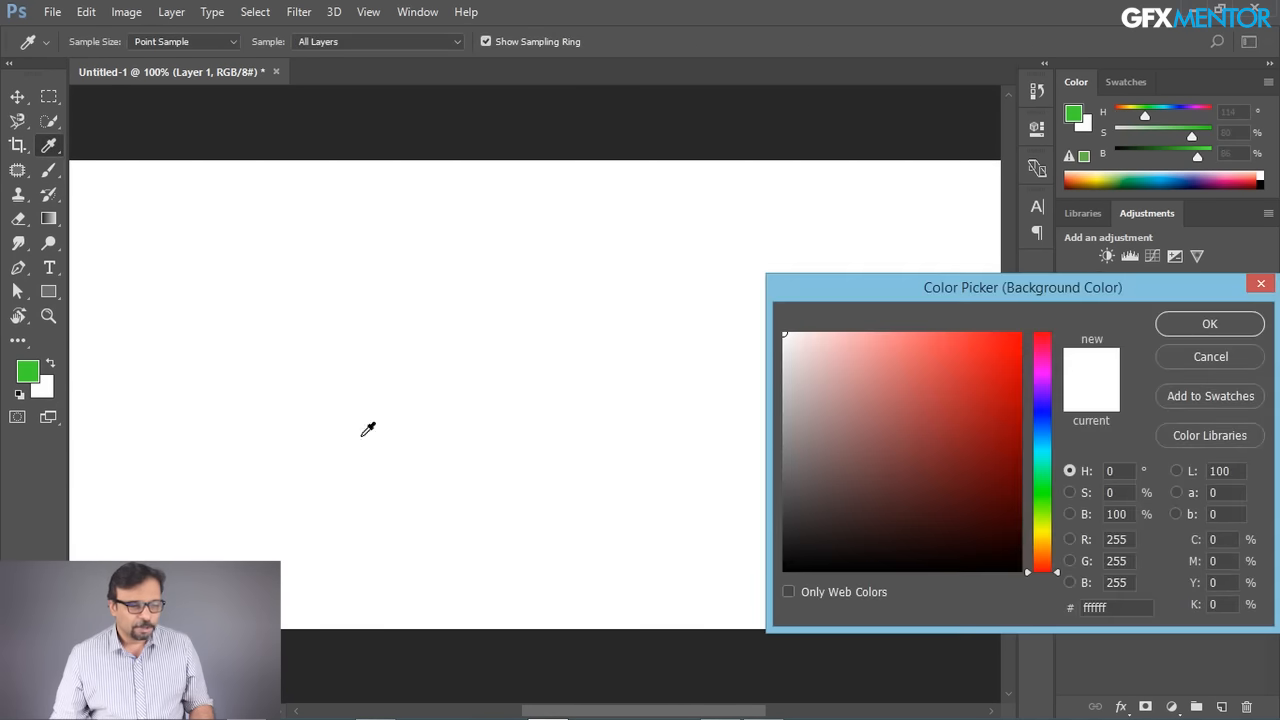
{"action": "left_click", "coordinate": [1043, 497]}
{"action": "left_click", "coordinate": [937, 500]}
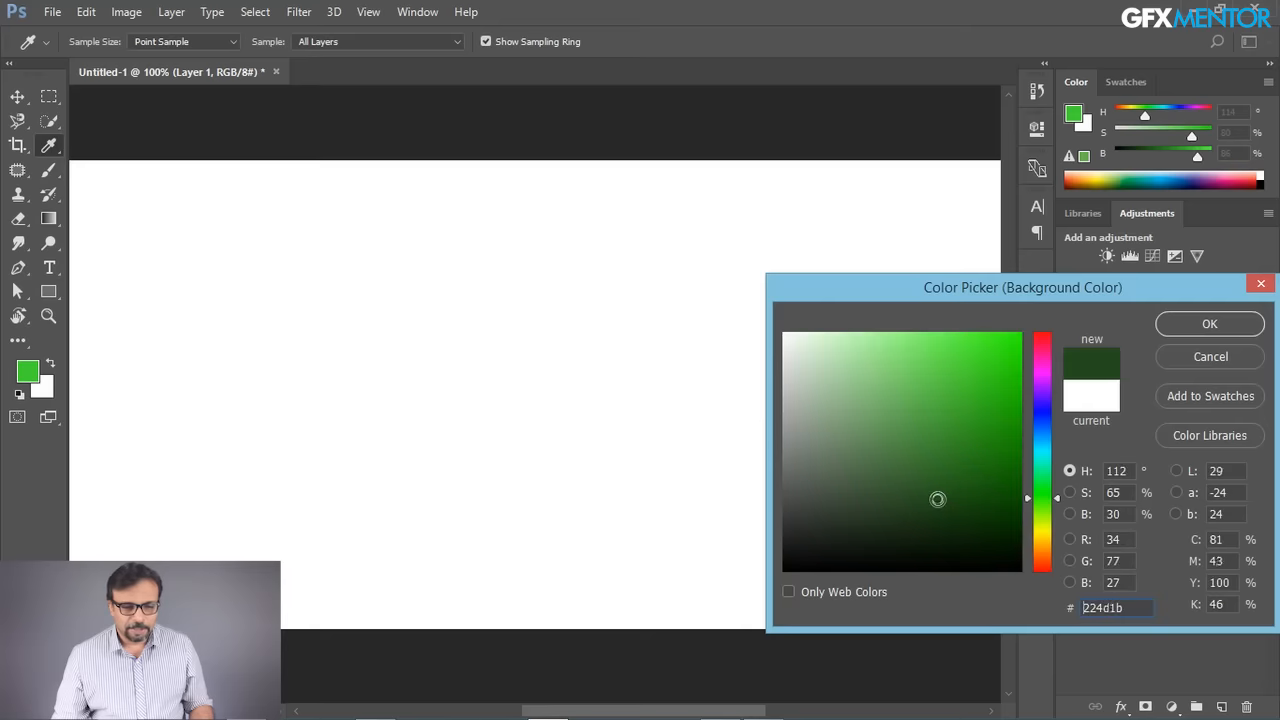
{"action": "left_click", "coordinate": [969, 517]}
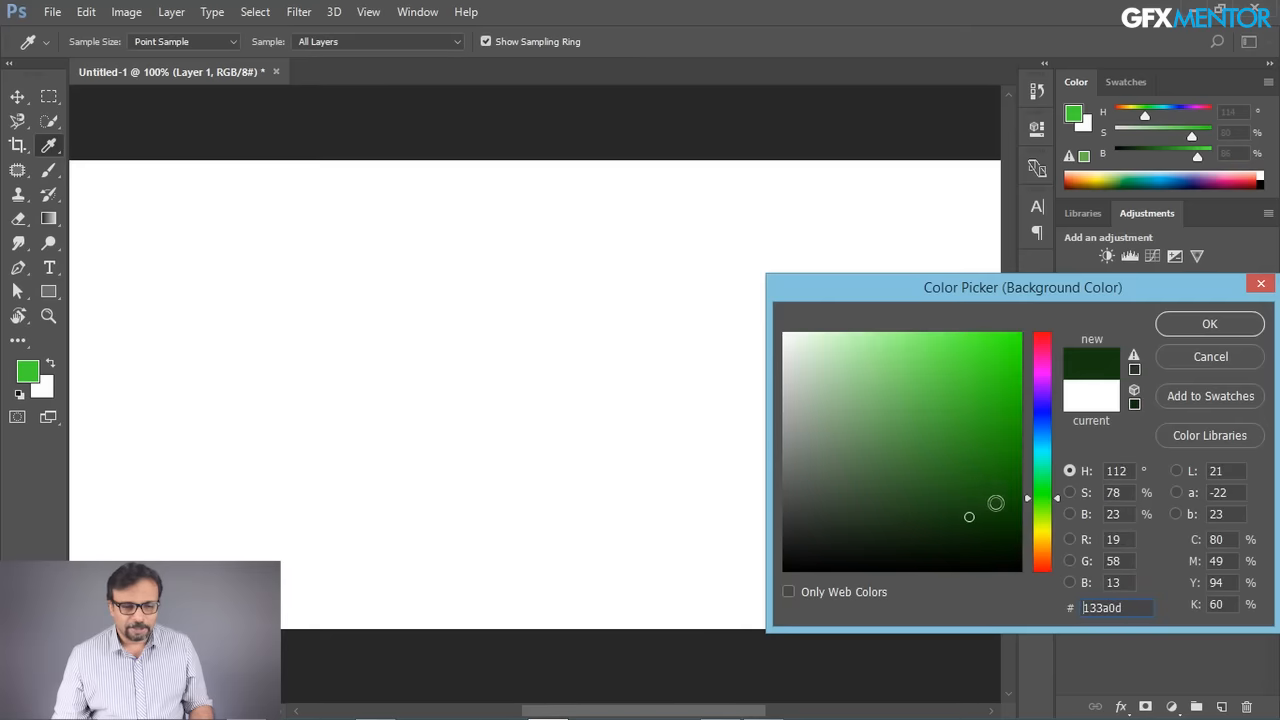
{"action": "left_click", "coordinate": [1181, 324]}
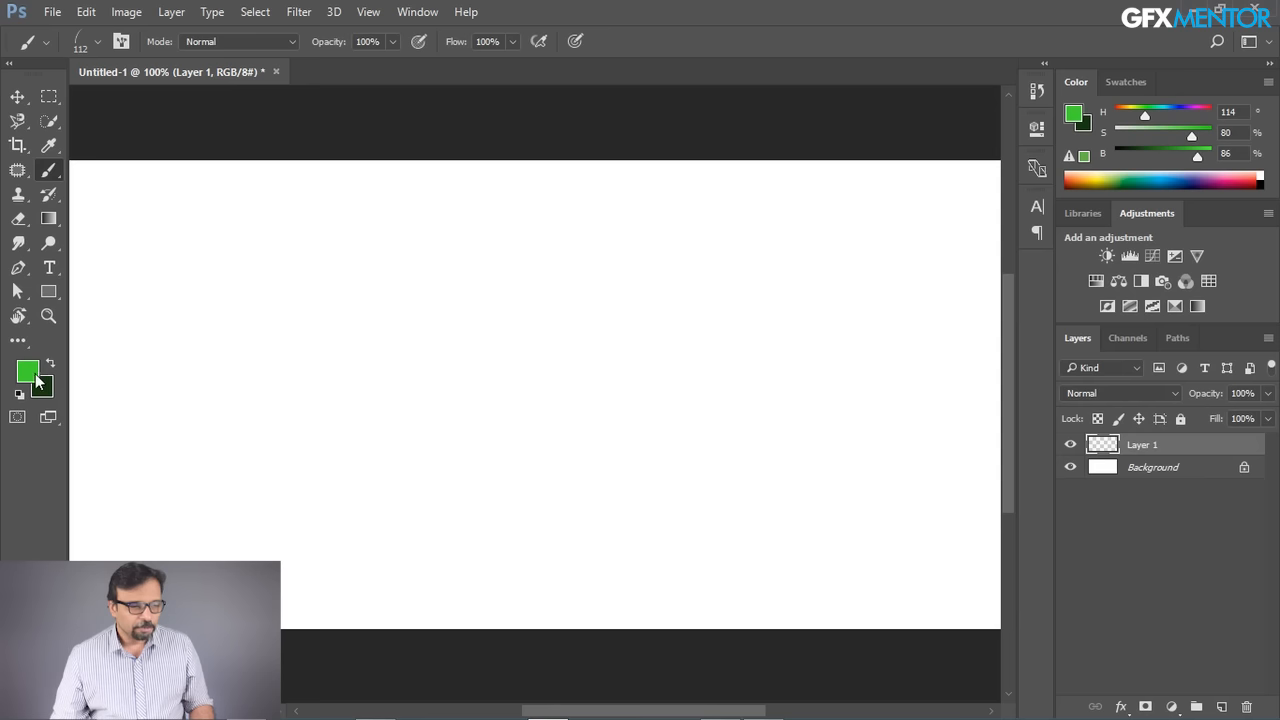
- Paint dense grass along the whole bottom edge of the canvas, higher at the left end, on Layer 1
{"action": "mouse_move", "coordinate": [110, 597]}
{"action": "left_mouse_down"}
{"action": "mouse_move", "coordinate": [985, 600]}
{"action": "mouse_move", "coordinate": [290, 600]}
{"action": "mouse_move", "coordinate": [595, 605]}
{"action": "mouse_move", "coordinate": [470, 612]}
{"action": "mouse_move", "coordinate": [610, 612]}
{"action": "mouse_move", "coordinate": [51, 556]}
{"action": "mouse_move", "coordinate": [290, 578]}
{"action": "mouse_move", "coordinate": [270, 558]}
{"action": "mouse_move", "coordinate": [110, 500]}
{"action": "mouse_move", "coordinate": [63, 524]}
{"action": "mouse_move", "coordinate": [54, 556]}
{"action": "left_mouse_up"}
{"action": "mouse_move", "coordinate": [270, 600]}
{"action": "left_mouse_down"}
{"action": "mouse_move", "coordinate": [395, 612]}
{"action": "mouse_move", "coordinate": [185, 540]}
{"action": "mouse_move", "coordinate": [395, 570]}
{"action": "mouse_move", "coordinate": [300, 600]}
{"action": "mouse_move", "coordinate": [560, 590]}
{"action": "mouse_move", "coordinate": [958, 615]}
{"action": "left_mouse_up"}
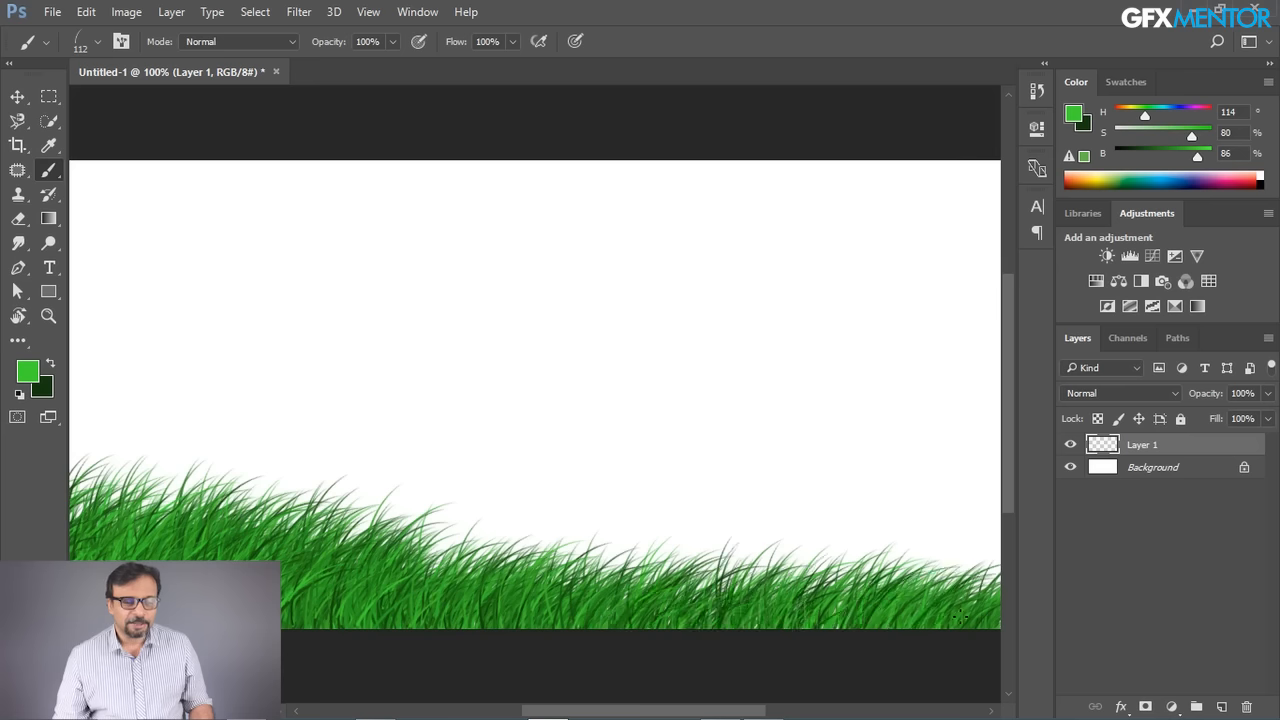
{"action": "mouse_move", "coordinate": [847, 613]}
{"action": "left_mouse_down"}
{"action": "mouse_move", "coordinate": [700, 600]}
{"action": "mouse_move", "coordinate": [995, 590]}
{"action": "left_mouse_up"}
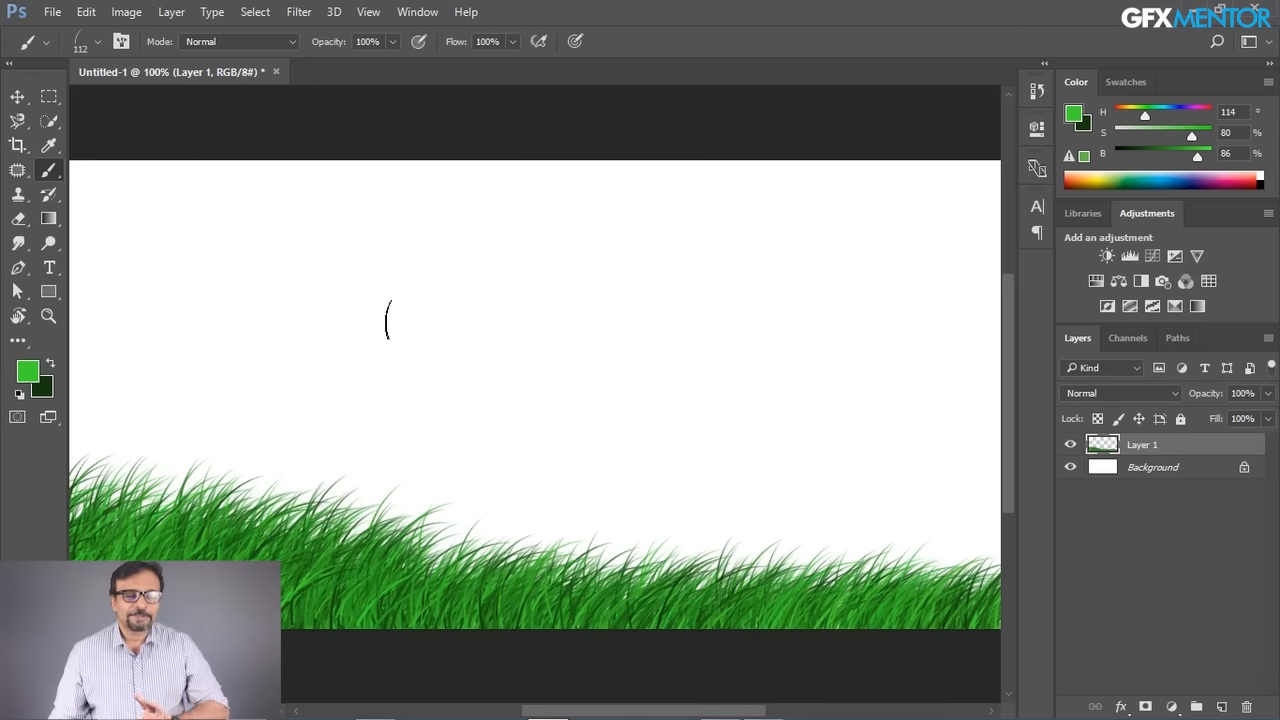
- Choose the 74 px leaf brush, scatter test leaves over the upper left of the canvas, and undo them
{"action": "right_click", "coordinate": [398, 296]}
{"action": "left_click", "coordinate": [555, 615]}
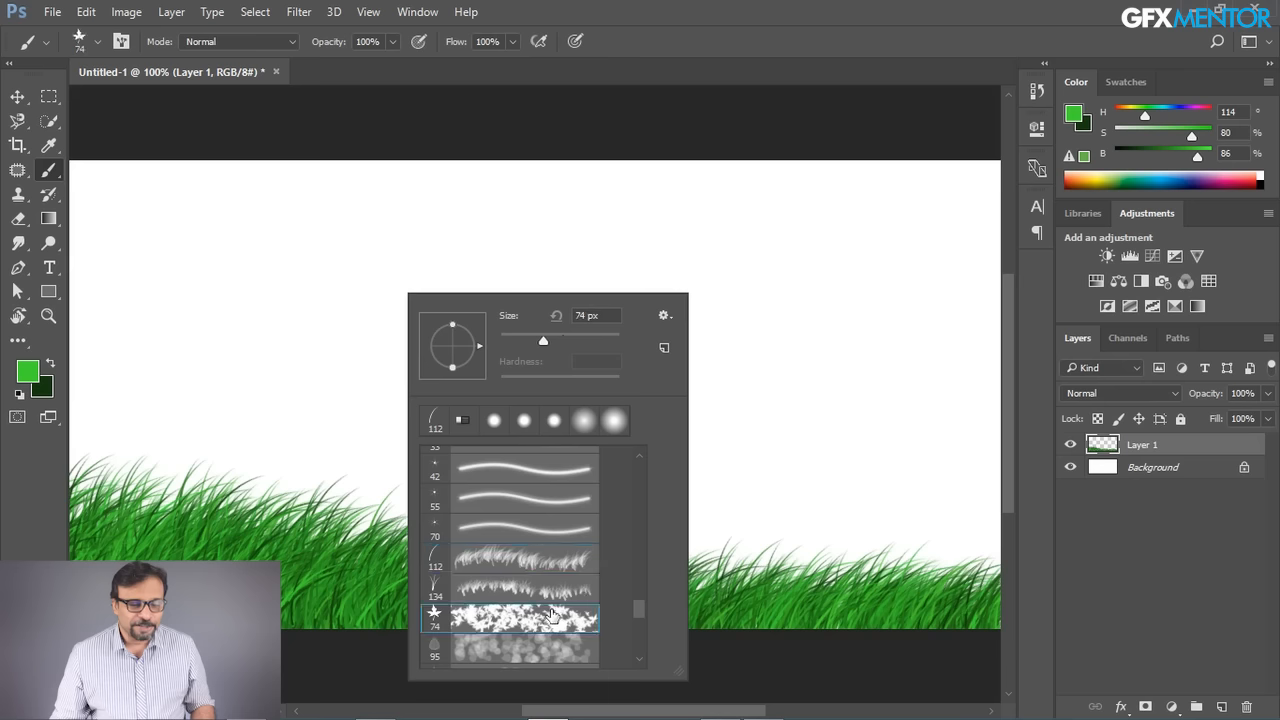
{"action": "mouse_move", "coordinate": [192, 292]}
{"action": "left_mouse_down"}
{"action": "mouse_move", "coordinate": [221, 327]}
{"action": "mouse_move", "coordinate": [240, 420]}
{"action": "mouse_move", "coordinate": [393, 373]}
{"action": "left_mouse_up"}
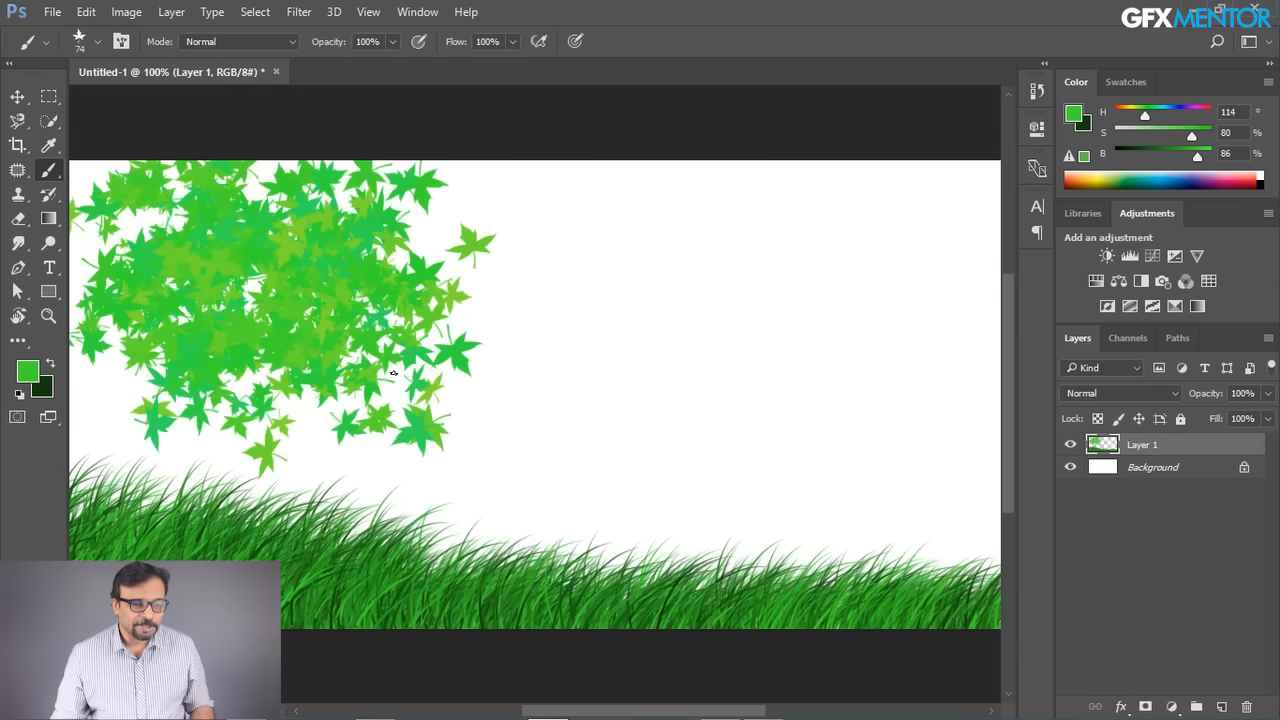
{"action": "key", "text": "ctrl+z"}
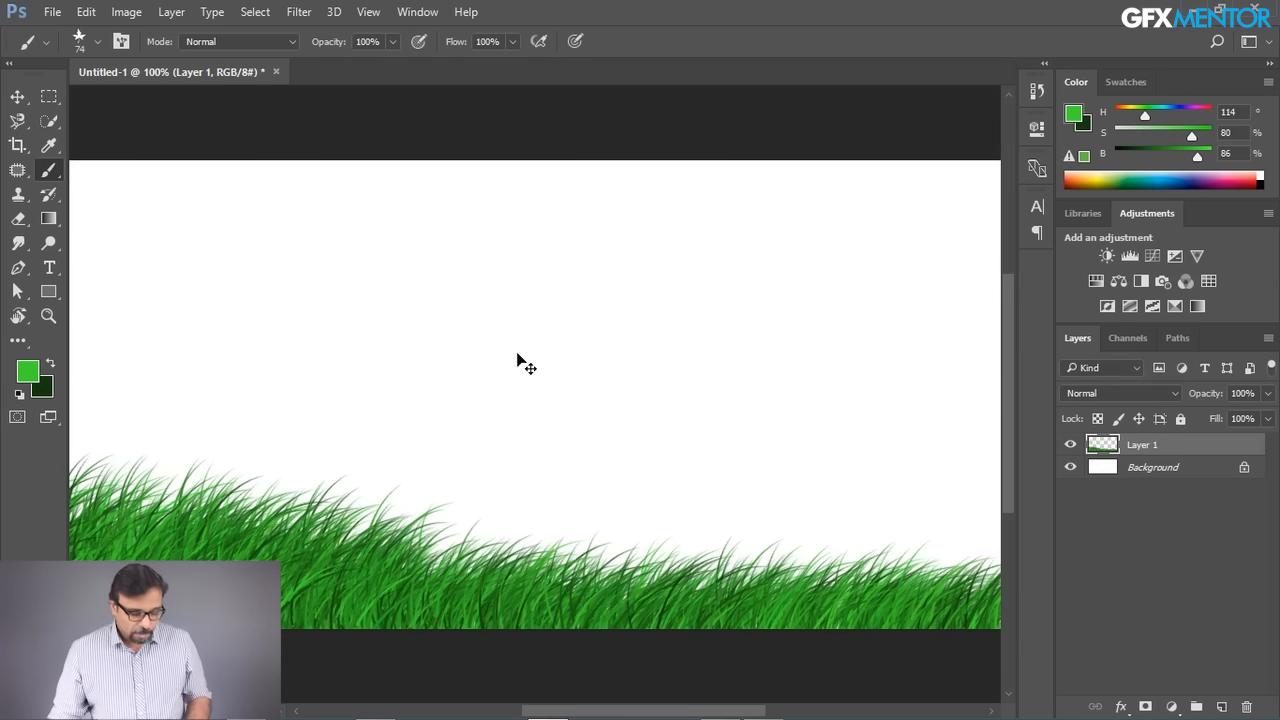
- Select the entire canvas and delete the painted grass from Layer 1
{"action": "key", "text": "ctrl+a"}
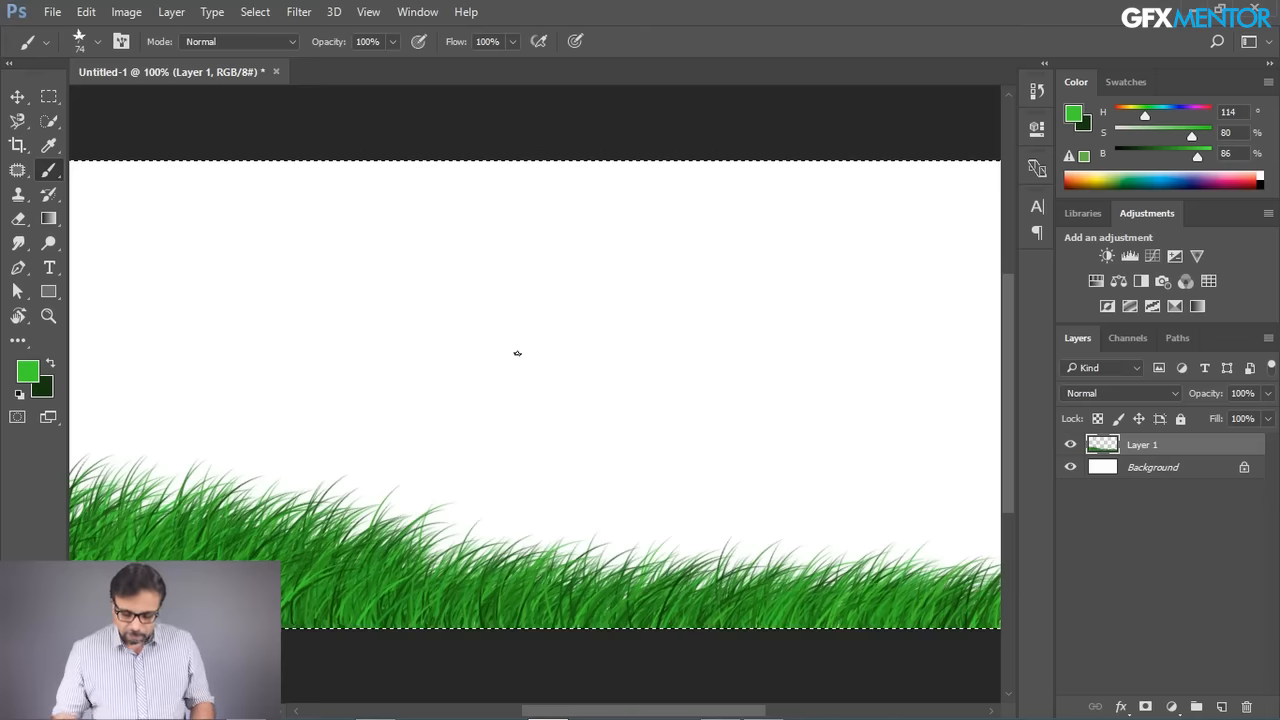
{"action": "key", "text": "Delete"}
- Choose the first soft round brush preset, paint a green test curve across the canvas, and undo it
{"action": "right_click", "coordinate": [516, 341]}
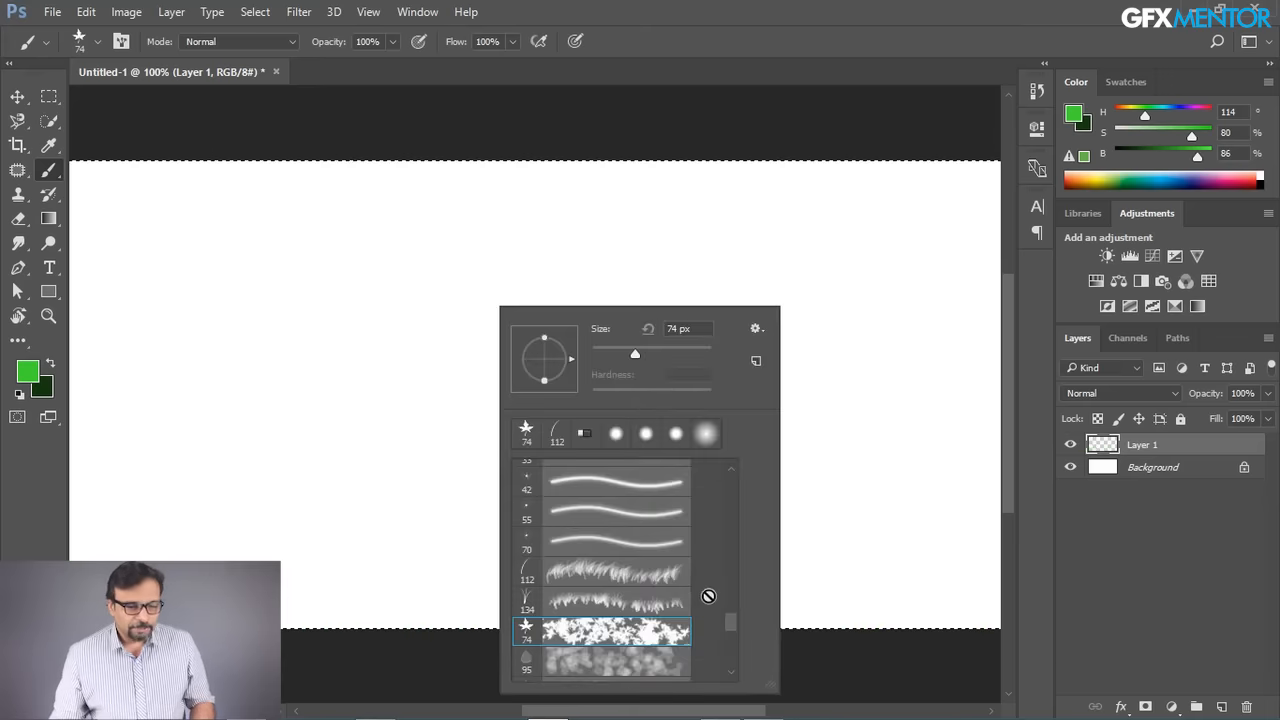
{"action": "left_click_drag", "start_coordinate": [735, 622], "coordinate": [714, 456]}
{"action": "left_click", "coordinate": [646, 481]}
{"action": "mouse_move", "coordinate": [211, 303]}
{"action": "left_mouse_down"}
{"action": "mouse_move", "coordinate": [282, 291]}
{"action": "mouse_move", "coordinate": [414, 327]}
{"action": "mouse_move", "coordinate": [541, 312]}
{"action": "mouse_move", "coordinate": [461, 315]}
{"action": "mouse_move", "coordinate": [260, 396]}
{"action": "left_mouse_up"}
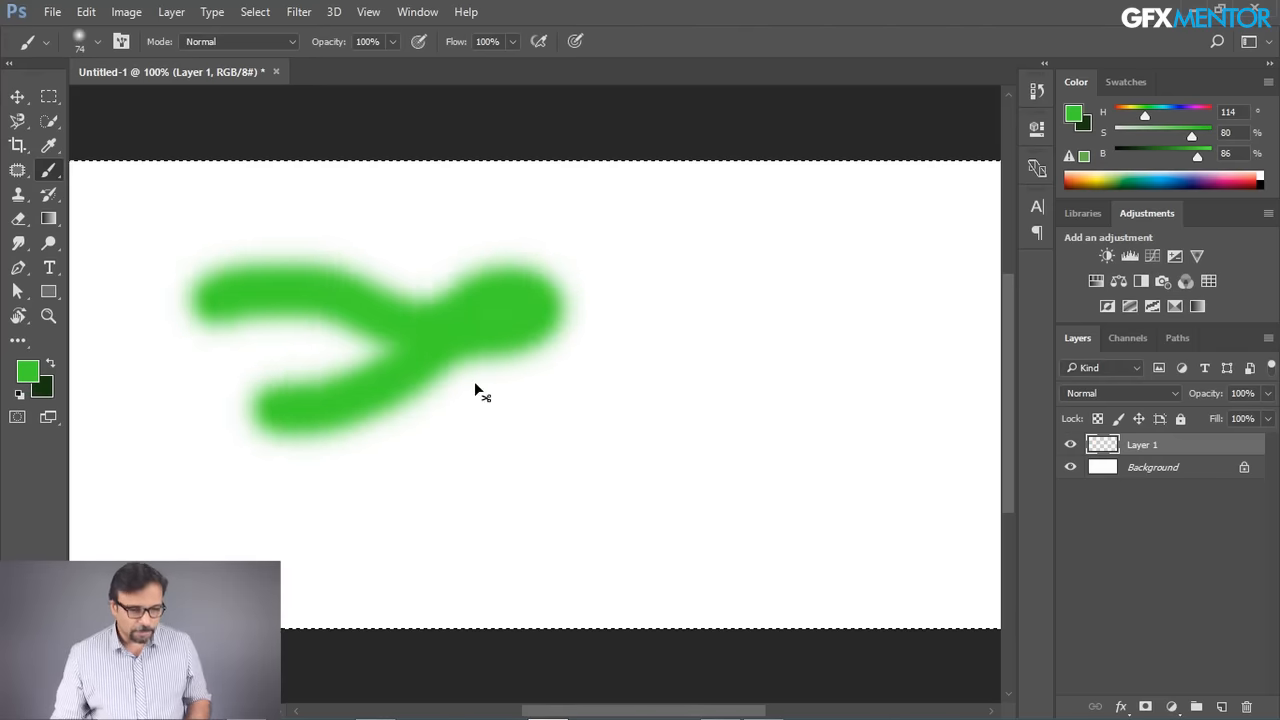
{"action": "key", "text": "ctrl+z"}
- Reduce the soft round brush to 29 px and paint a thin test stroke across the upper canvas
{"action": "right_click", "coordinate": [468, 315]}
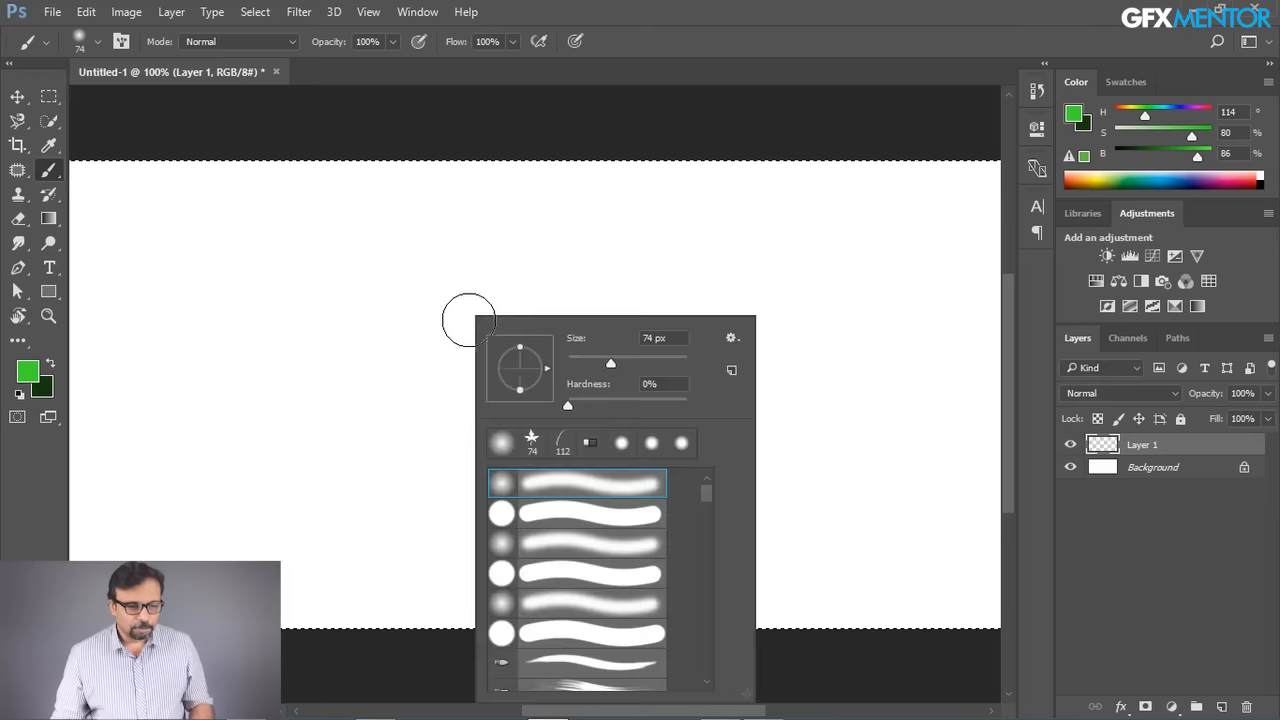
{"action": "left_click", "coordinate": [576, 634]}
{"action": "left_click", "coordinate": [581, 482]}
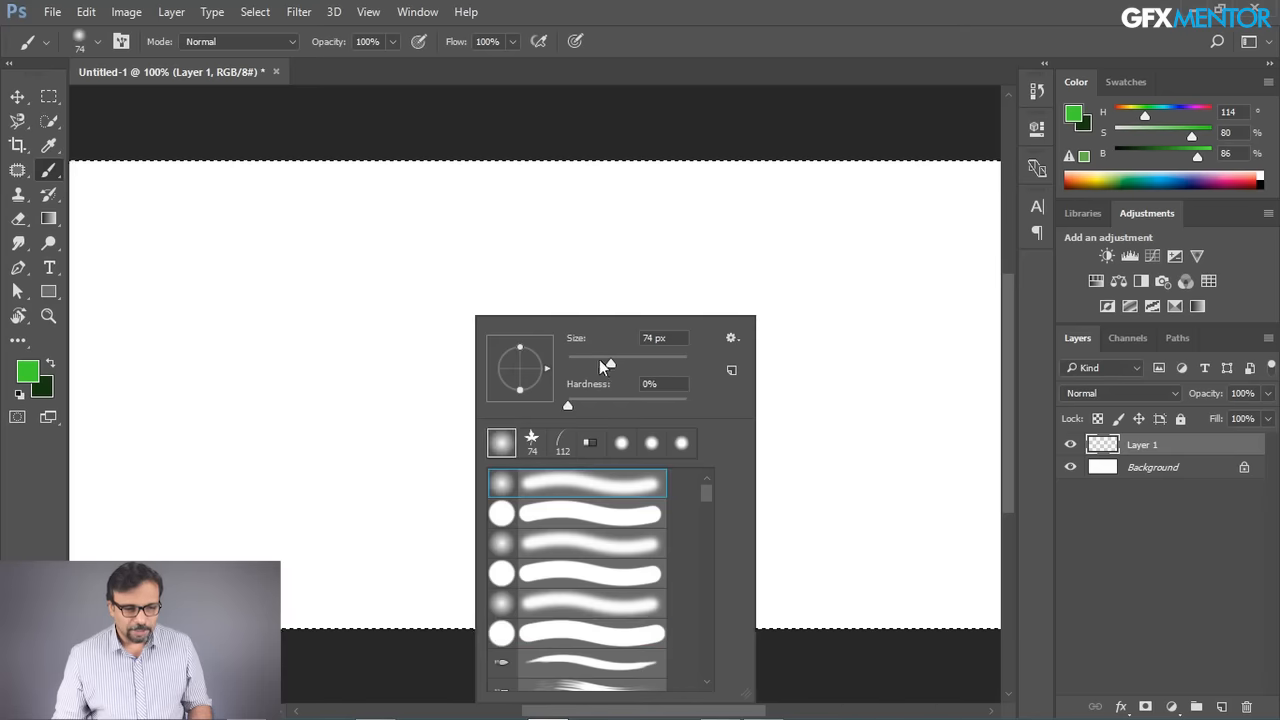
{"action": "left_click_drag", "start_coordinate": [613, 365], "coordinate": [585, 362]}
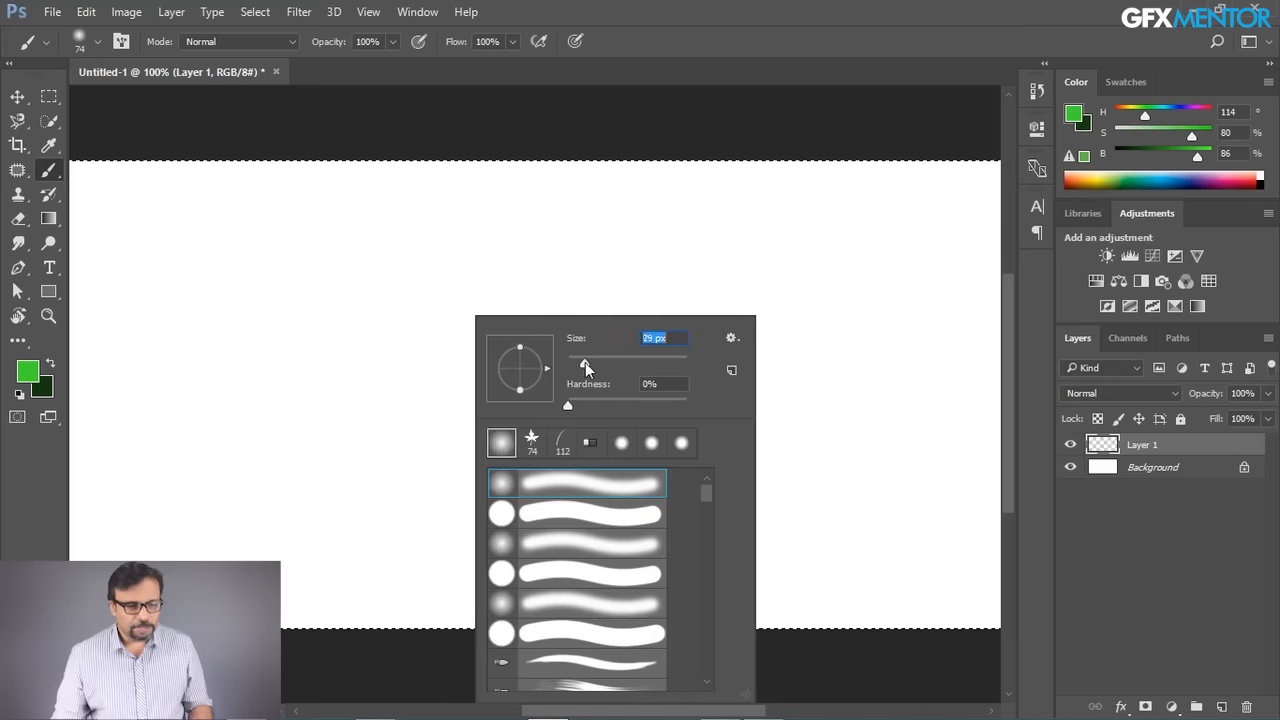
{"action": "left_click_drag", "start_coordinate": [206, 287], "coordinate": [525, 280]}
- Enlarge the soft round brush and paint a wide test stroke across the middle of the canvas
{"action": "right_click", "coordinate": [522, 336]}
{"action": "left_click_drag", "start_coordinate": [646, 379], "coordinate": [732, 382]}
{"action": "mouse_move", "coordinate": [215, 428]}
{"action": "left_mouse_down"}
{"action": "mouse_move", "coordinate": [398, 418]}
{"action": "mouse_move", "coordinate": [941, 380]}
{"action": "left_mouse_up"}
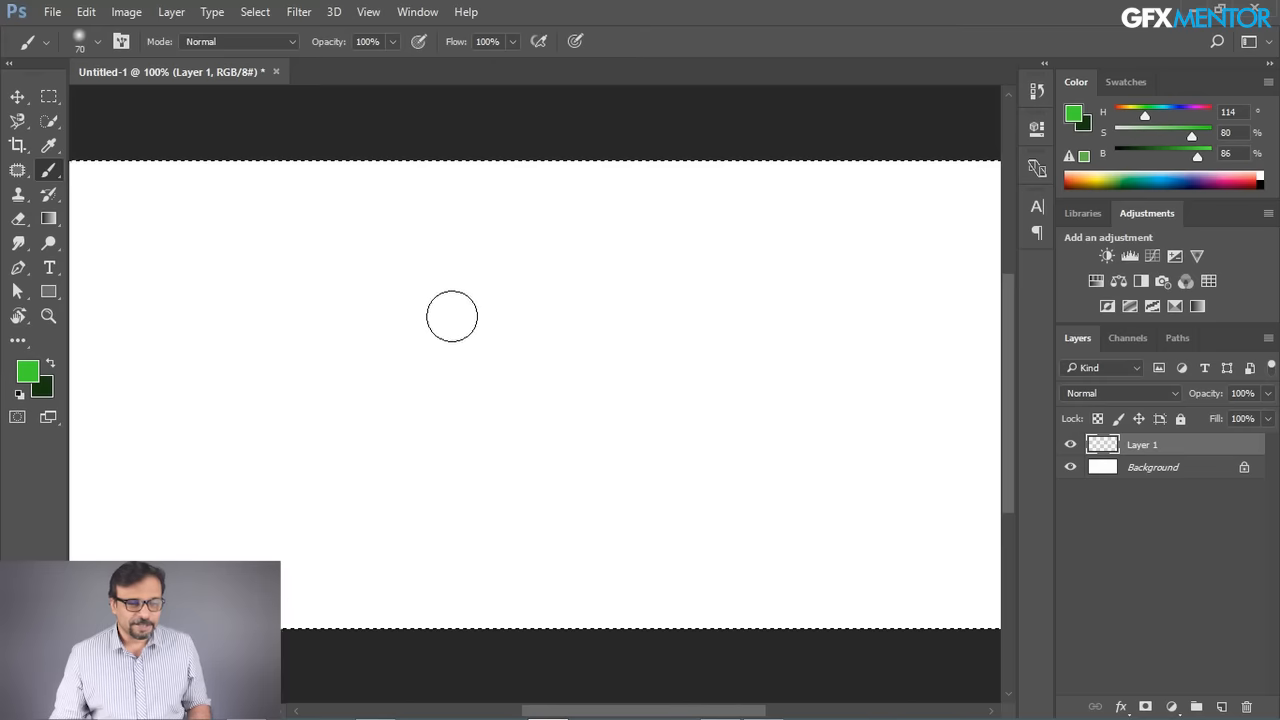
- Paint a looping green stroke mid-canvas with the 70 px soft brush, and another at the canvas's right using the precise crosshair cursor
{"action": "left_click", "coordinate": [349, 271]}
{"action": "mouse_move", "coordinate": [349, 271]}
{"action": "left_mouse_down"}
{"action": "mouse_move", "coordinate": [399, 299]}
{"action": "mouse_move", "coordinate": [570, 319]}
{"action": "mouse_move", "coordinate": [670, 279]}
{"action": "mouse_move", "coordinate": [578, 254]}
{"action": "mouse_move", "coordinate": [467, 357]}
{"action": "mouse_move", "coordinate": [337, 412]}
{"action": "mouse_move", "coordinate": [267, 372]}
{"action": "mouse_move", "coordinate": [407, 383]}
{"action": "mouse_move", "coordinate": [589, 431]}
{"action": "mouse_move", "coordinate": [697, 411]}
{"action": "left_mouse_up"}
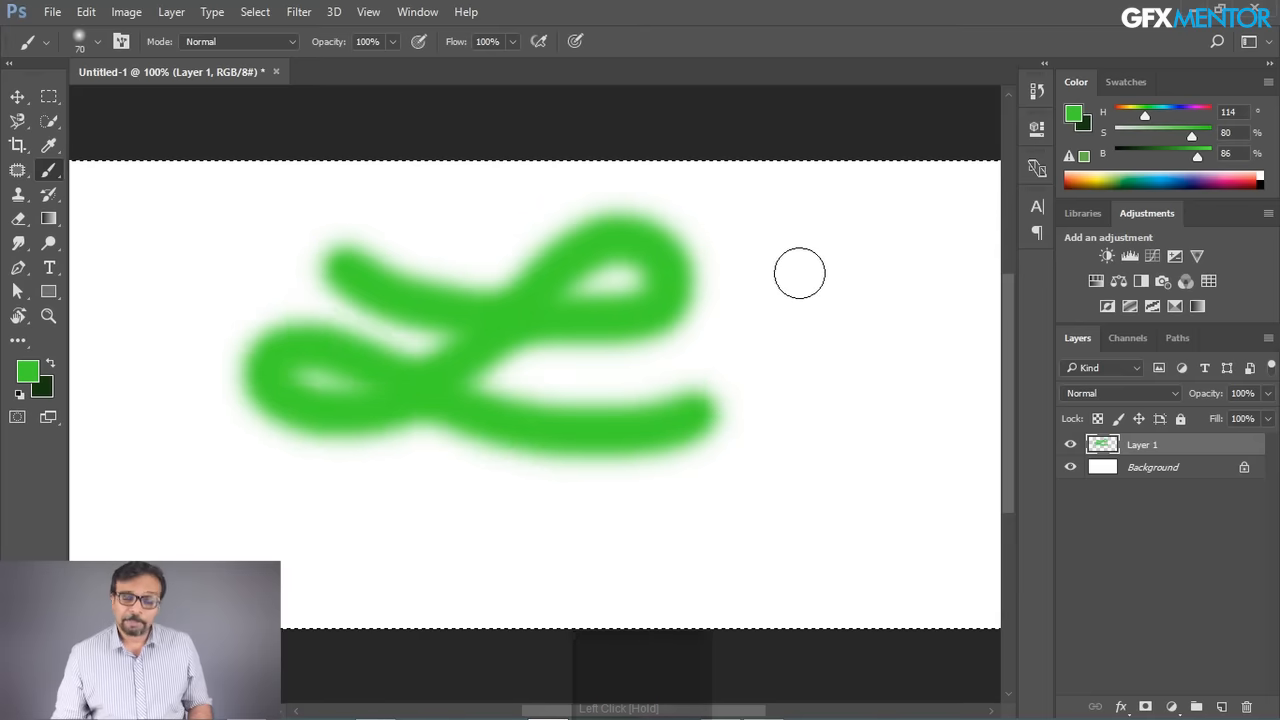
{"action": "key", "text": "Caps_Lock"}
{"action": "mouse_move", "coordinate": [800, 276]}
{"action": "left_mouse_down"}
{"action": "mouse_move", "coordinate": [824, 320]}
{"action": "mouse_move", "coordinate": [729, 367]}
{"action": "mouse_move", "coordinate": [810, 347]}
{"action": "mouse_move", "coordinate": [876, 434]}
{"action": "mouse_move", "coordinate": [907, 397]}
{"action": "mouse_move", "coordinate": [695, 493]}
{"action": "mouse_move", "coordinate": [629, 470]}
{"action": "left_mouse_up"}
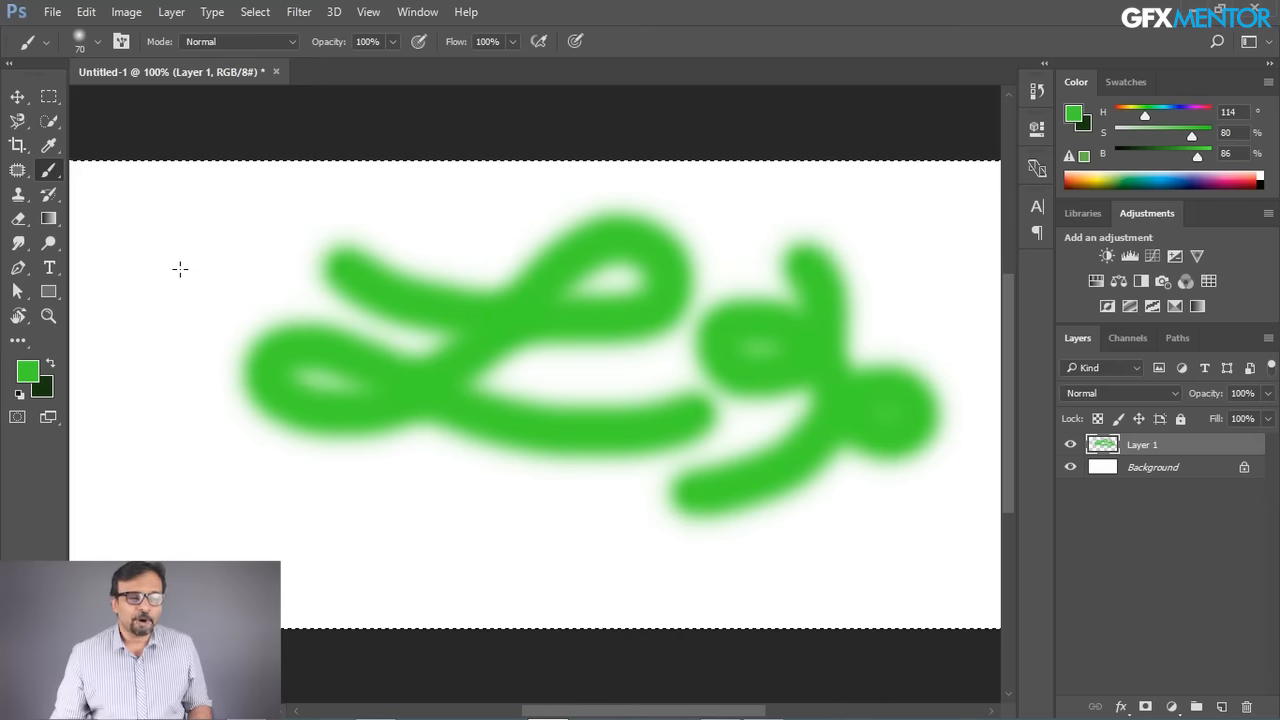
- Try a third looping stroke at the canvas's upper left with the crosshair cursor, and undo all three strokes
{"action": "key", "text": "Caps_Lock"}
{"action": "key", "text": "Caps_Lock"}
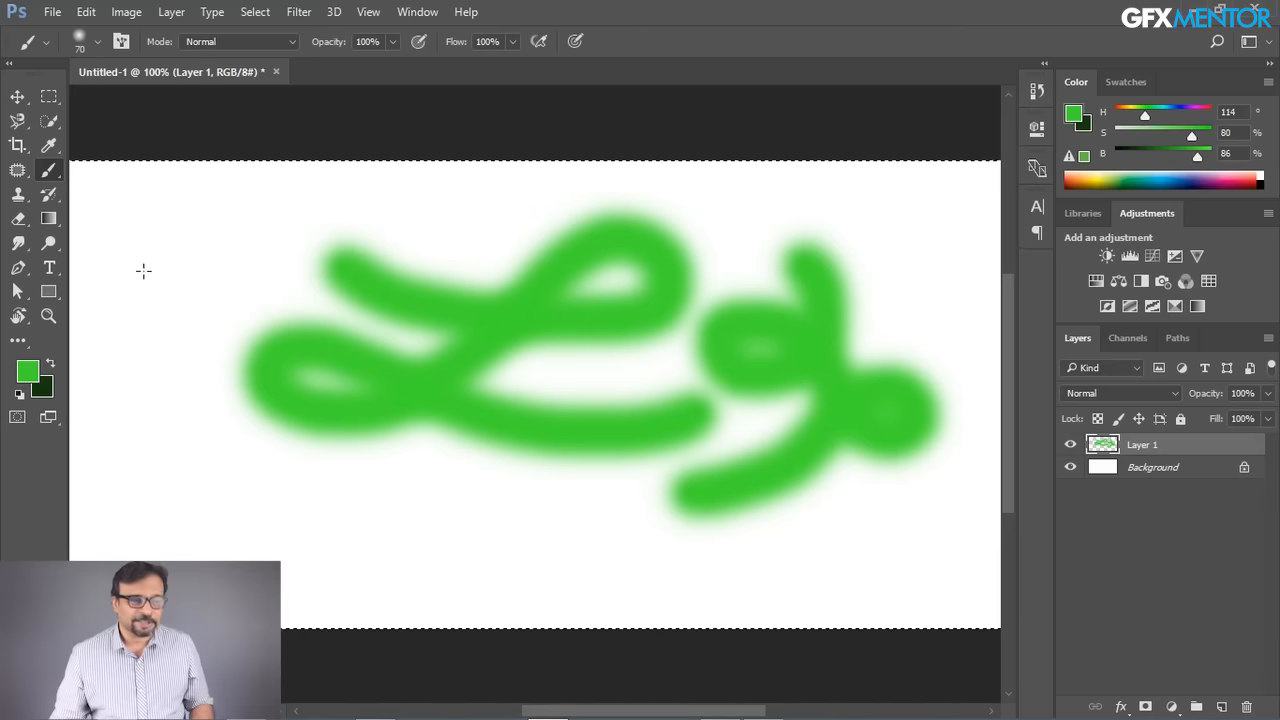
{"action": "mouse_move", "coordinate": [166, 236]}
{"action": "left_mouse_down"}
{"action": "mouse_move", "coordinate": [241, 279]}
{"action": "mouse_move", "coordinate": [261, 226]}
{"action": "mouse_move", "coordinate": [166, 340]}
{"action": "left_mouse_up"}
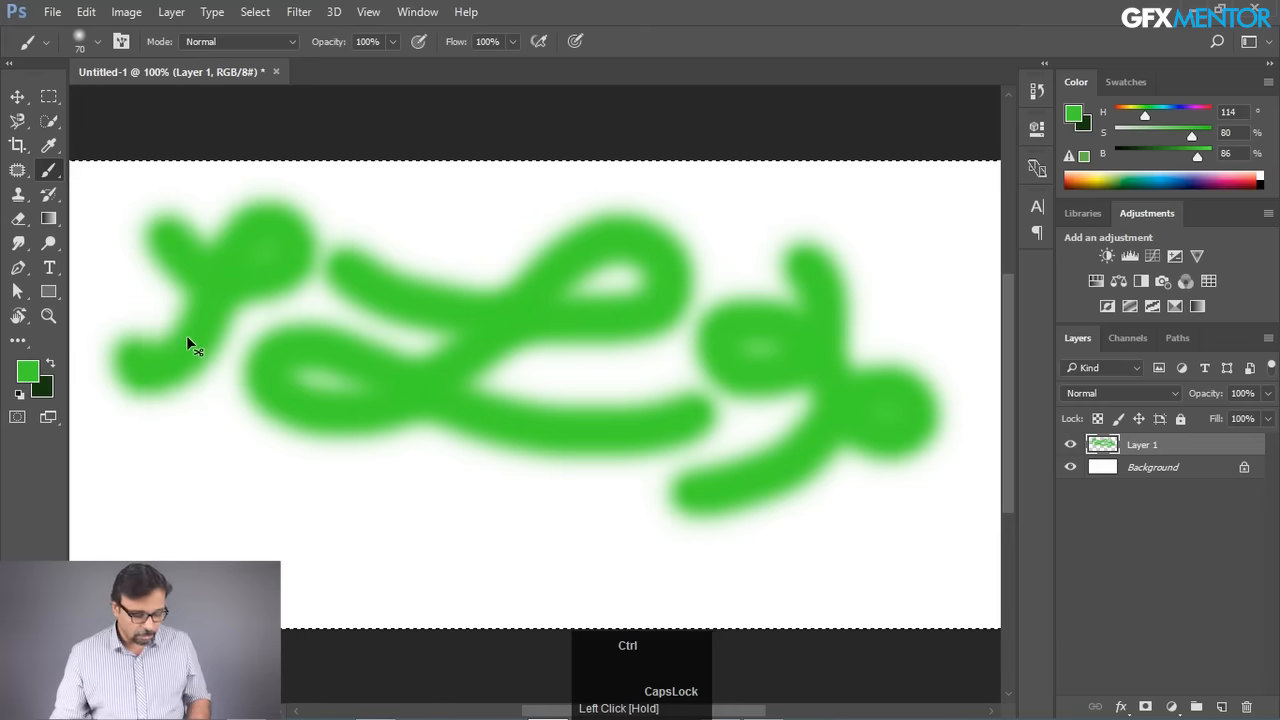
{"action": "key", "text": "ctrl+z"}
{"action": "key", "text": "ctrl+alt+z"}
{"action": "key", "text": "ctrl+alt+z"}
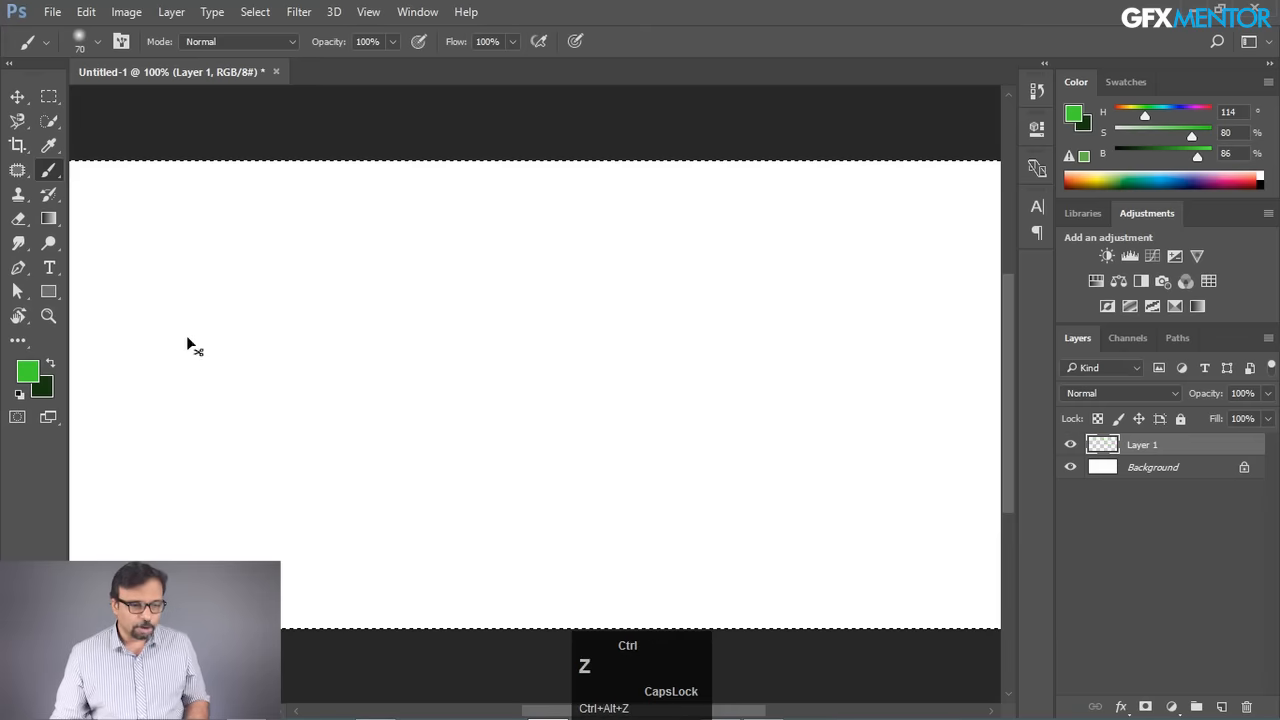
- Restore the brush-size outline cursor, paint a large looping test stroke, and undo it
{"action": "key", "text": "Caps_Lock"}
{"action": "mouse_move", "coordinate": [290, 325]}
{"action": "left_mouse_down"}
{"action": "mouse_move", "coordinate": [331, 260]}
{"action": "mouse_move", "coordinate": [770, 272]}
{"action": "left_mouse_up"}
{"action": "mouse_move", "coordinate": [661, 263]}
{"action": "left_mouse_down"}
{"action": "mouse_move", "coordinate": [504, 451]}
{"action": "mouse_move", "coordinate": [393, 428]}
{"action": "mouse_move", "coordinate": [425, 392]}
{"action": "left_mouse_up"}
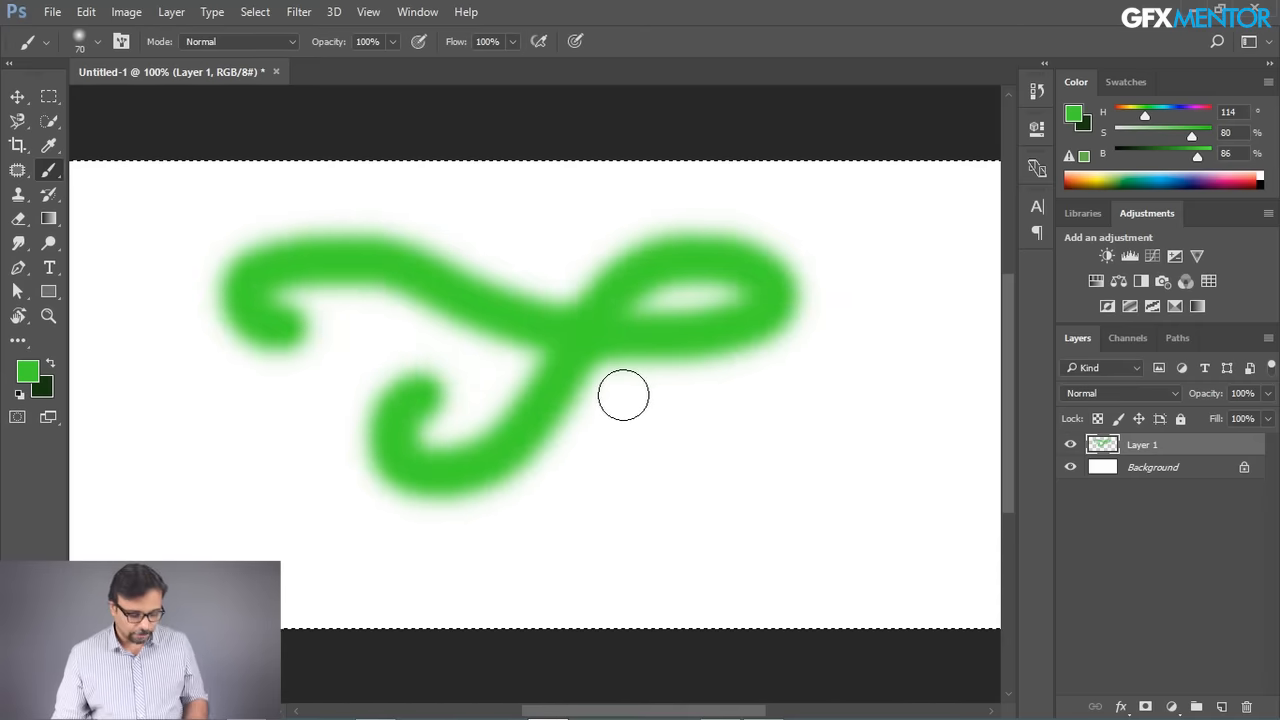
{"action": "key", "text": "ctrl+z"}
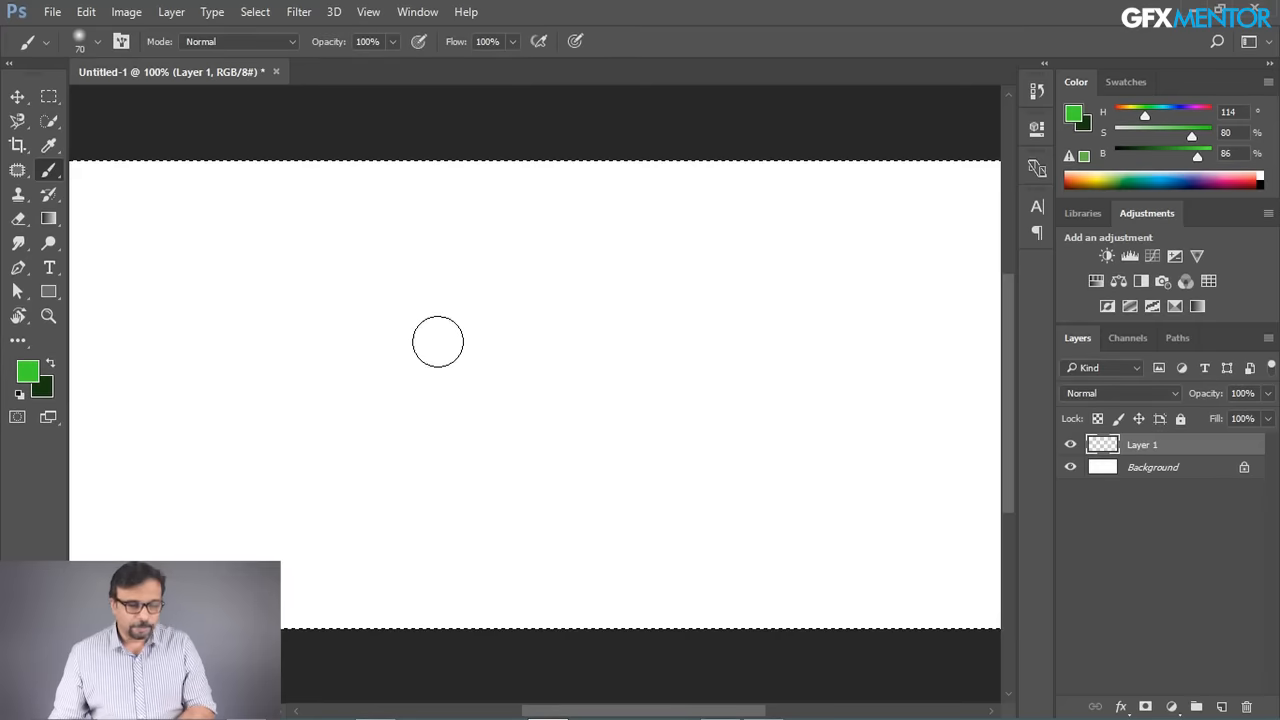
- Increase the soft round brush size stepwise to 175 px
{"action": "key", "text": "bracketright"}
{"action": "key", "text": "bracketright"}
{"action": "key", "text": "bracketright"}
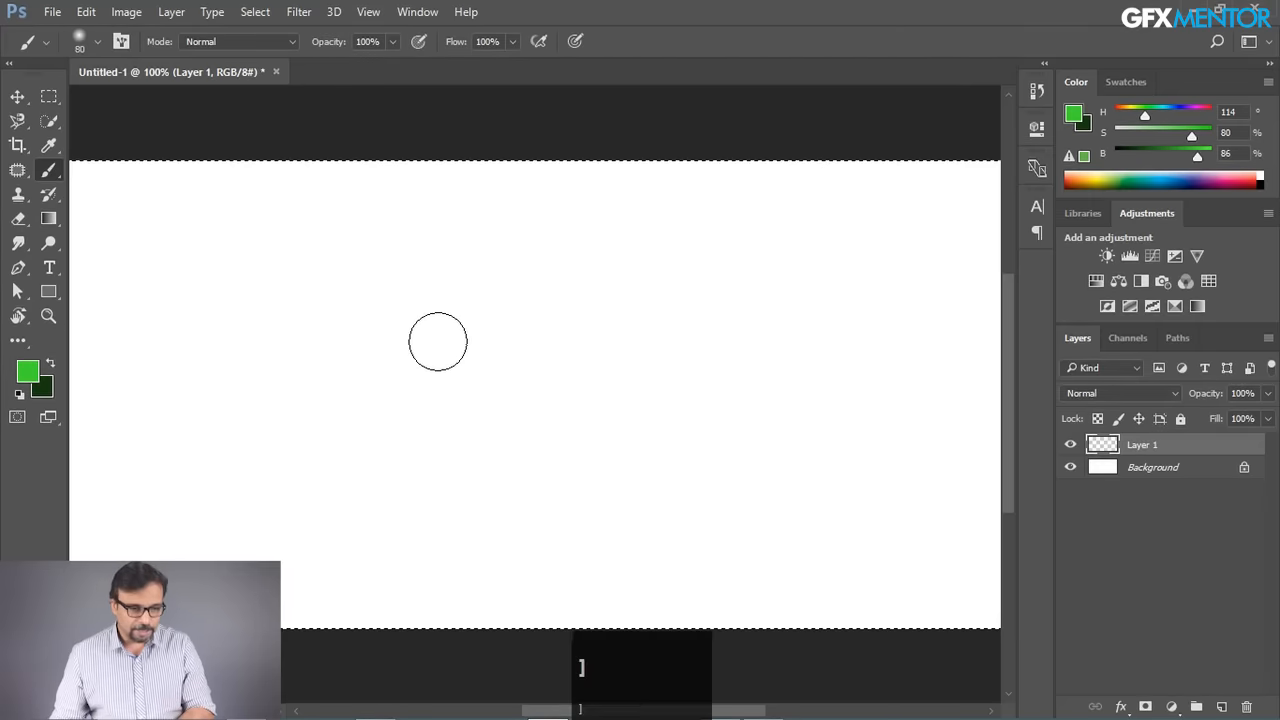
{"action": "key", "text": "bracketright"}
{"action": "key", "text": "bracketright"}
{"action": "key", "text": "bracketright"}
{"action": "key", "text": "bracketright"}
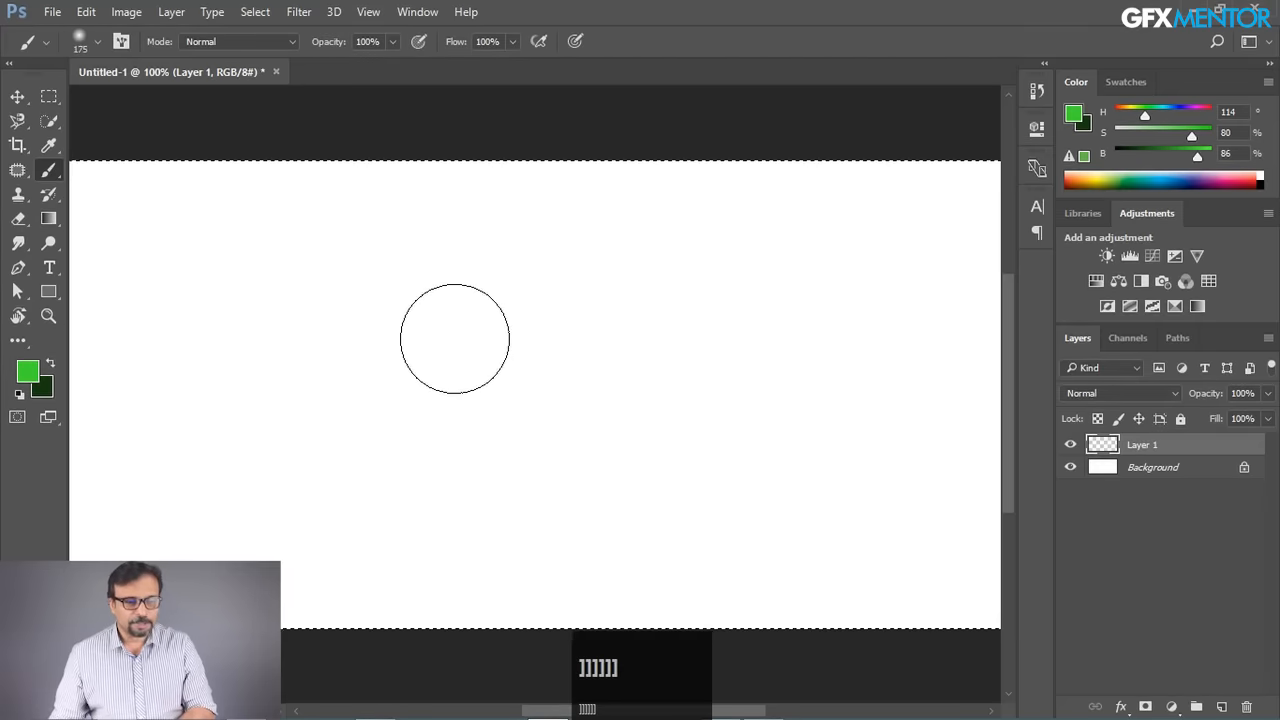
- Decrease the soft round brush size stepwise to 45 px
{"action": "key", "text": "bracketleft"}
{"action": "key", "text": "bracketleft"}
{"action": "key", "text": "bracketleft"}
{"action": "key", "text": "bracketleft"}
{"action": "key", "text": "bracketleft"}
{"action": "key", "text": "bracketleft"}
{"action": "key", "text": "bracketleft"}
{"action": "key", "text": "bracketleft"}
{"action": "key", "text": "bracketleft"}
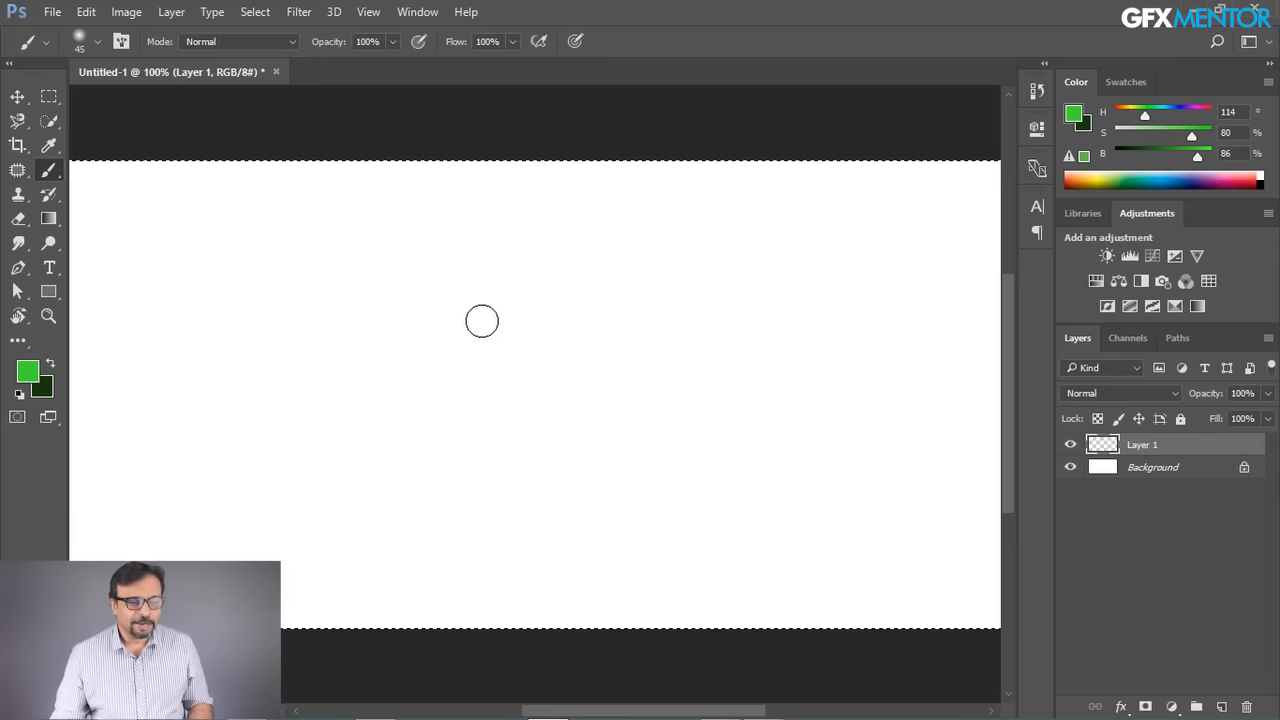
- Resize the brush interactively on the canvas to a diameter of 83 px
{"action": "key", "text": "alt"}
{"action": "right_click", "coordinate": [487, 340], "text": "alt"}
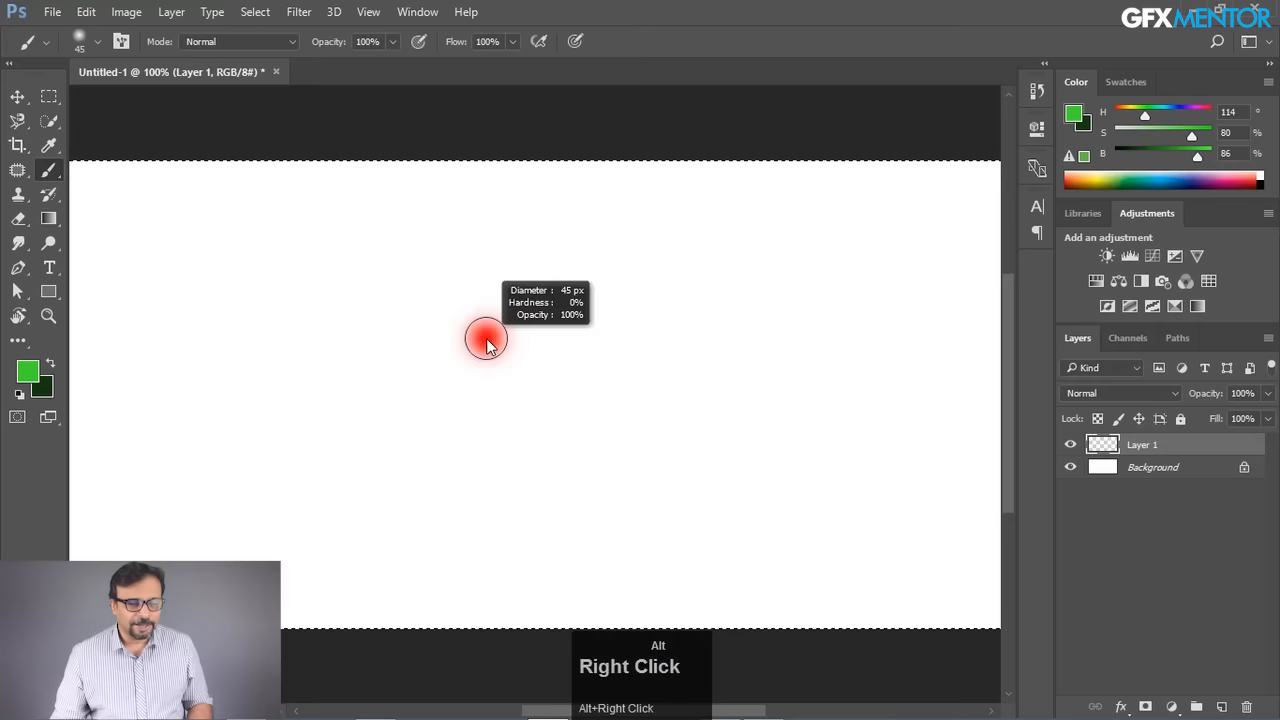
{"action": "mouse_move", "coordinate": [487, 341]}
{"action": "left_mouse_down"}
{"action": "mouse_move", "coordinate": [612, 349]}
{"action": "mouse_move", "coordinate": [478, 354]}
{"action": "mouse_move", "coordinate": [507, 358]}
{"action": "left_mouse_up"}
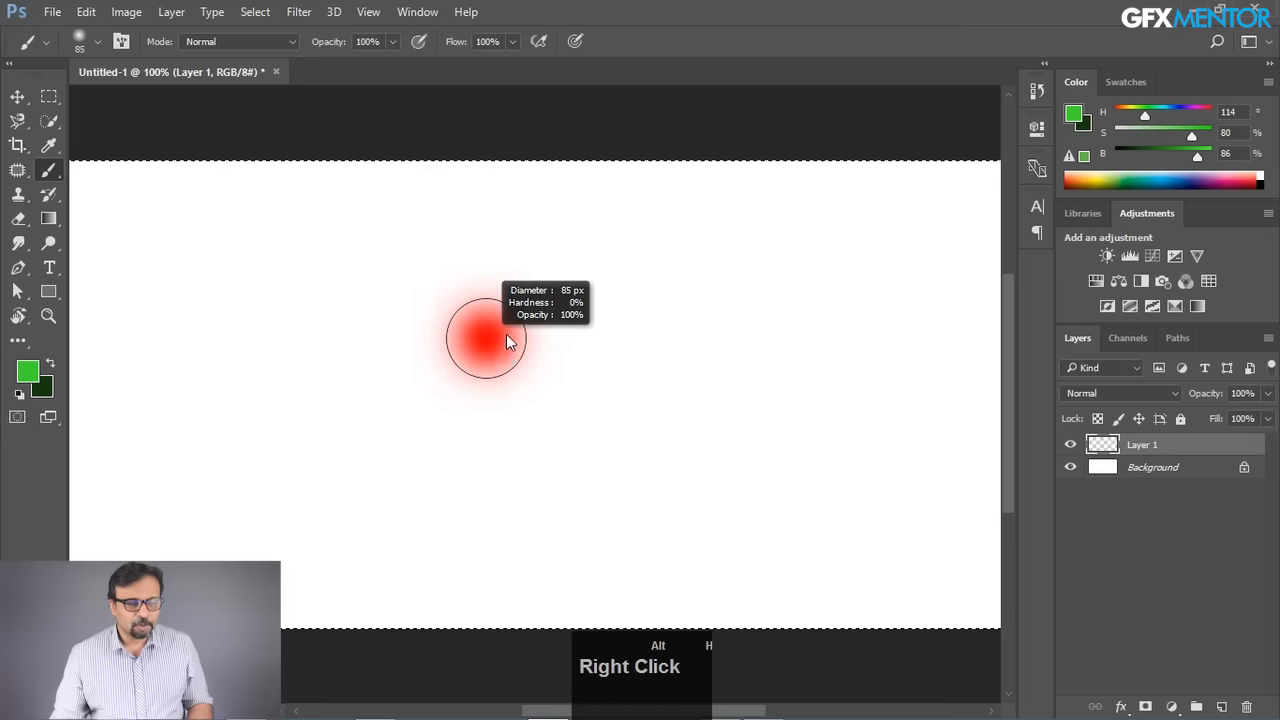
{"action": "mouse_move", "coordinate": [503, 224]}
{"action": "left_mouse_down"}
{"action": "mouse_move", "coordinate": [500, 400]}
{"action": "mouse_move", "coordinate": [491, 257]}
{"action": "mouse_move", "coordinate": [485, 611]}
{"action": "mouse_move", "coordinate": [463, 414]}
{"action": "mouse_move", "coordinate": [474, 174]}
{"action": "left_mouse_up"}
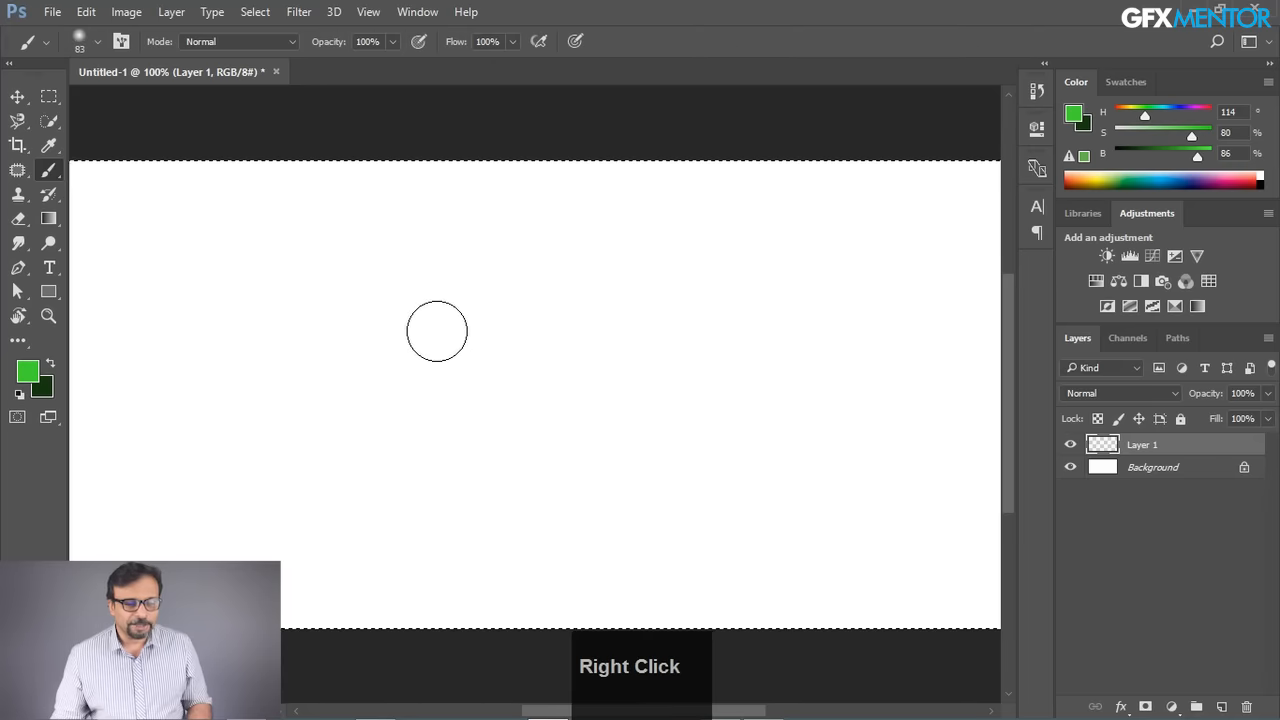
- Raise the brush hardness to 100% on the canvas and paint a hard-edged curl at 82 px on the left half
{"action": "key", "text": "alt"}
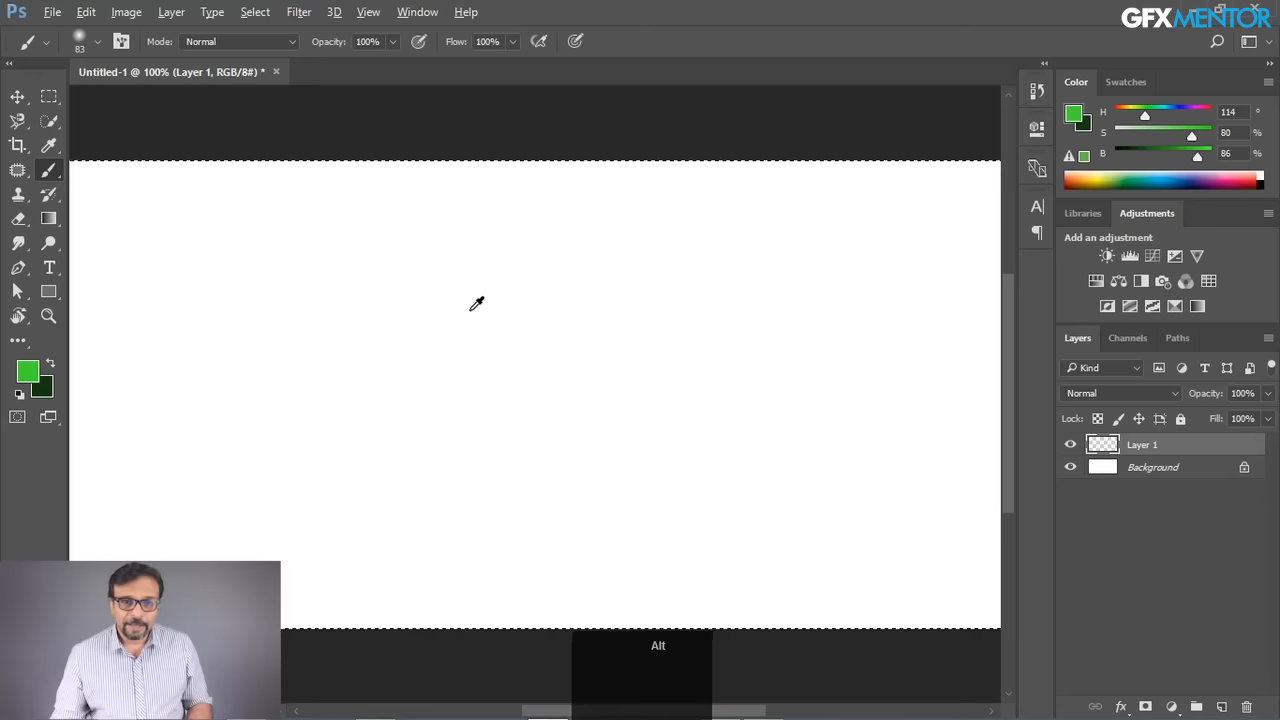
{"action": "mouse_move", "coordinate": [459, 309]}
{"action": "left_mouse_down"}
{"action": "mouse_move", "coordinate": [543, 309]}
{"action": "mouse_move", "coordinate": [429, 317]}
{"action": "mouse_move", "coordinate": [543, 319]}
{"action": "mouse_move", "coordinate": [443, 317]}
{"action": "mouse_move", "coordinate": [459, 324]}
{"action": "mouse_move", "coordinate": [451, 149]}
{"action": "mouse_move", "coordinate": [457, 557]}
{"action": "left_mouse_up"}
{"action": "mouse_move", "coordinate": [152, 318]}
{"action": "left_mouse_down"}
{"action": "mouse_move", "coordinate": [304, 414]}
{"action": "mouse_move", "coordinate": [189, 470]}
{"action": "mouse_move", "coordinate": [414, 470]}
{"action": "mouse_move", "coordinate": [496, 452]}
{"action": "left_mouse_up"}
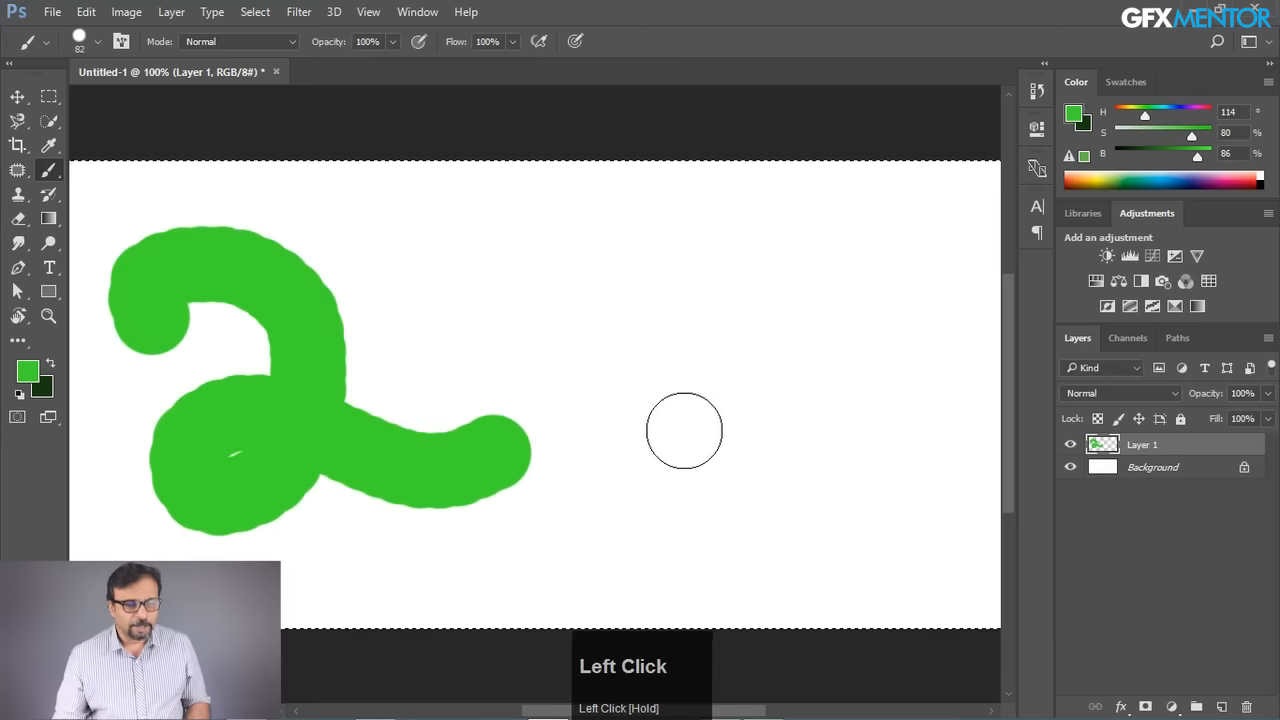
- Set the brush to 0% hardness and 92 px, paint a soft-edged curl on the canvas's right half, and undo both curls
{"action": "right_click", "coordinate": [671, 416], "text": "alt"}
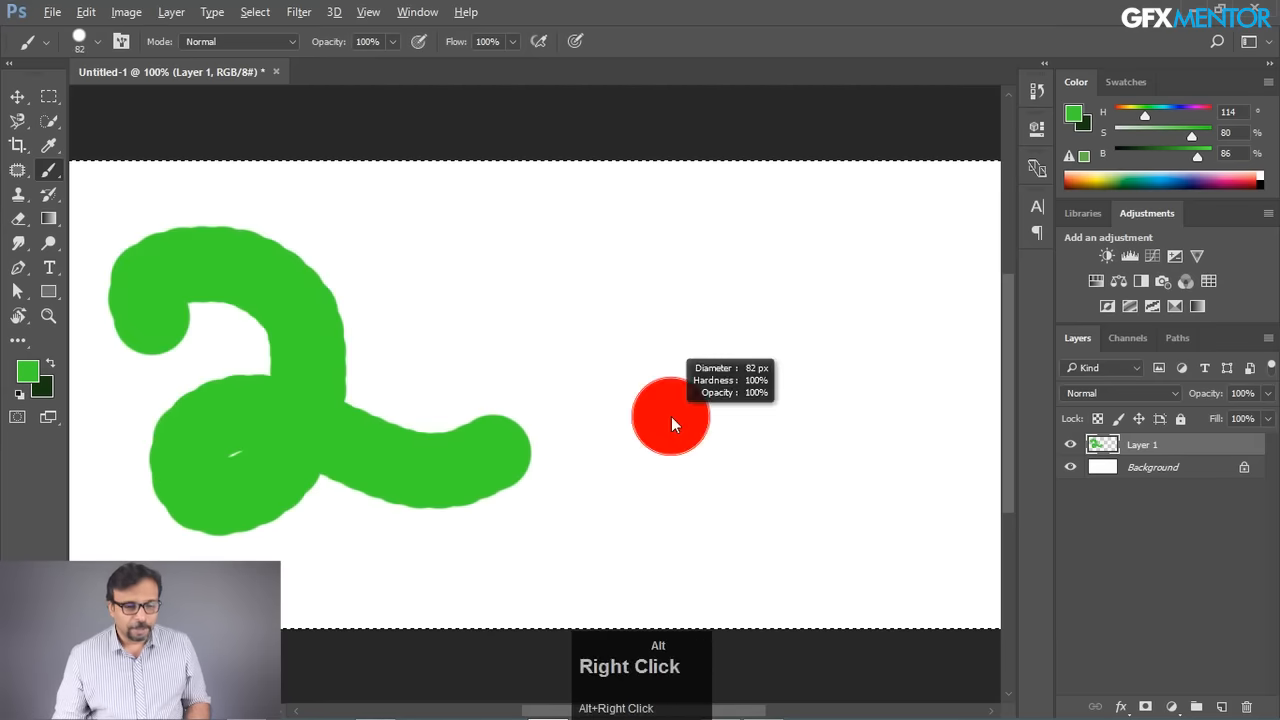
{"action": "mouse_move", "coordinate": [671, 418]}
{"action": "left_mouse_down"}
{"action": "mouse_move", "coordinate": [671, 6]}
{"action": "mouse_move", "coordinate": [676, 20]}
{"action": "left_mouse_up"}
{"action": "mouse_move", "coordinate": [565, 305]}
{"action": "left_mouse_down"}
{"action": "mouse_move", "coordinate": [630, 249]}
{"action": "mouse_move", "coordinate": [689, 411]}
{"action": "mouse_move", "coordinate": [565, 413]}
{"action": "mouse_move", "coordinate": [700, 406]}
{"action": "mouse_move", "coordinate": [880, 450]}
{"action": "mouse_move", "coordinate": [917, 374]}
{"action": "left_mouse_up"}
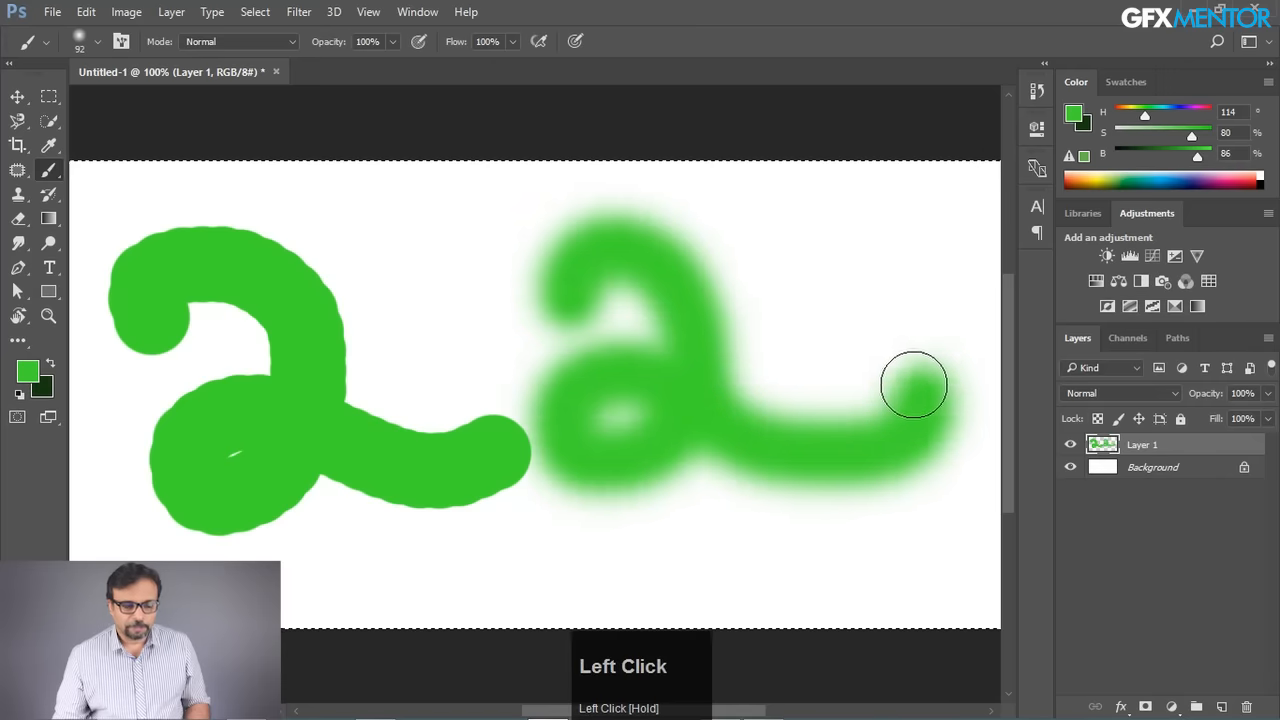
{"action": "key", "text": "ctrl+z"}
{"action": "key", "text": "ctrl+alt+z"}
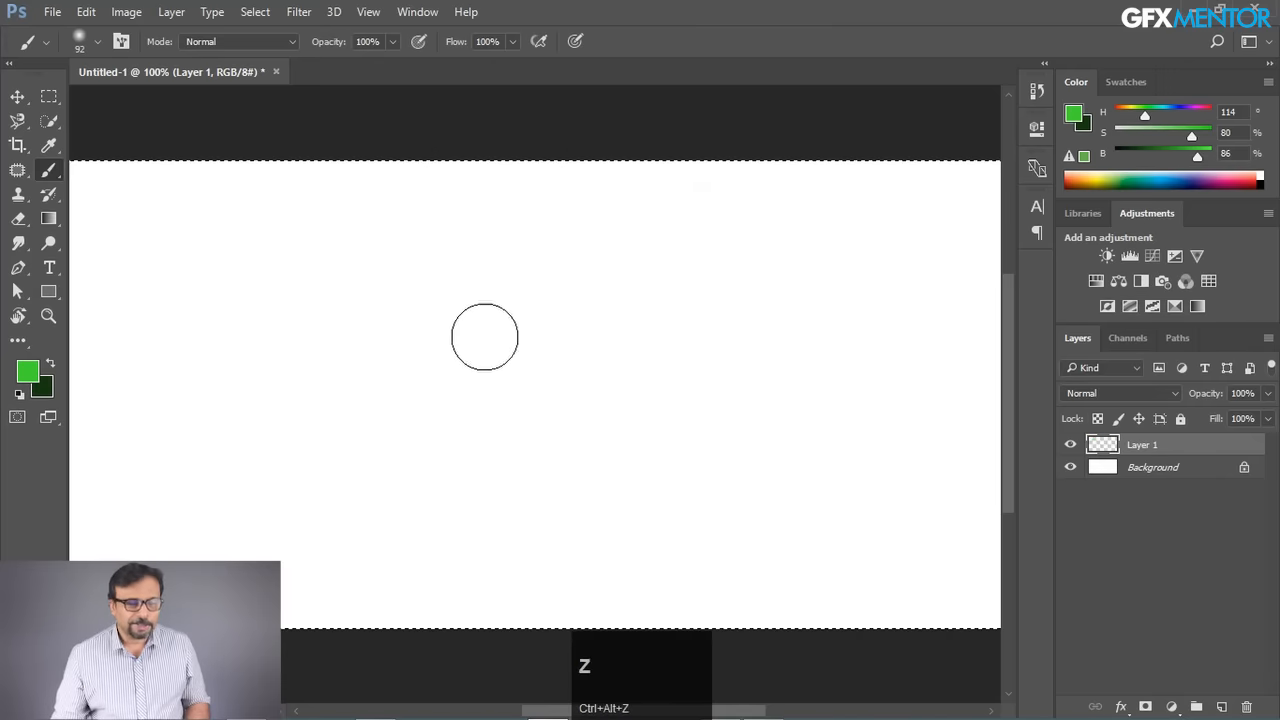
- Tilt the 92 px brush tip diagonally, flatten it into a narrow ellipse, and try a vertical stroke, undoing it
{"action": "right_click", "coordinate": [478, 329]}
{"action": "left_click", "coordinate": [660, 391]}
{"action": "mouse_move", "coordinate": [577, 414]}
{"action": "left_mouse_down"}
{"action": "mouse_move", "coordinate": [605, 418]}
{"action": "mouse_move", "coordinate": [590, 412]}
{"action": "left_mouse_up"}
{"action": "mouse_move", "coordinate": [676, 412]}
{"action": "left_mouse_down"}
{"action": "mouse_move", "coordinate": [728, 410]}
{"action": "mouse_move", "coordinate": [530, 394]}
{"action": "mouse_move", "coordinate": [554, 356]}
{"action": "left_mouse_up"}
{"action": "left_click", "coordinate": [555, 383]}
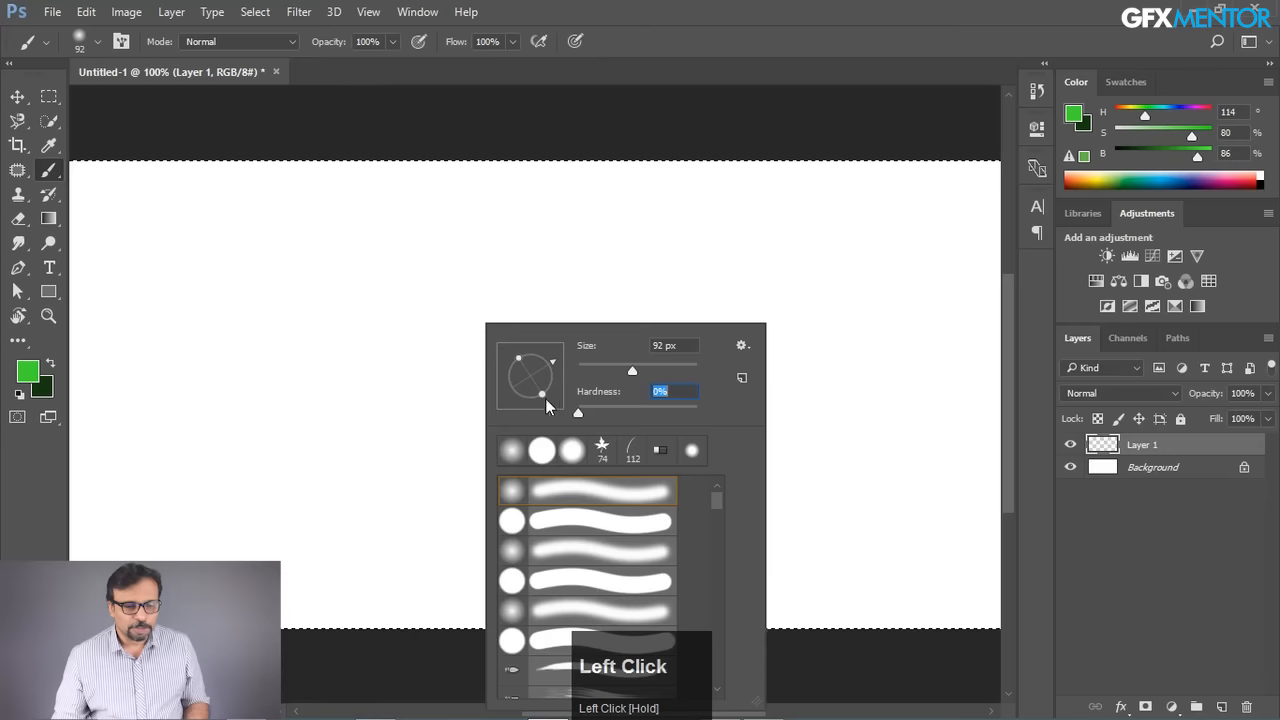
{"action": "left_click_drag", "start_coordinate": [539, 396], "coordinate": [545, 396]}
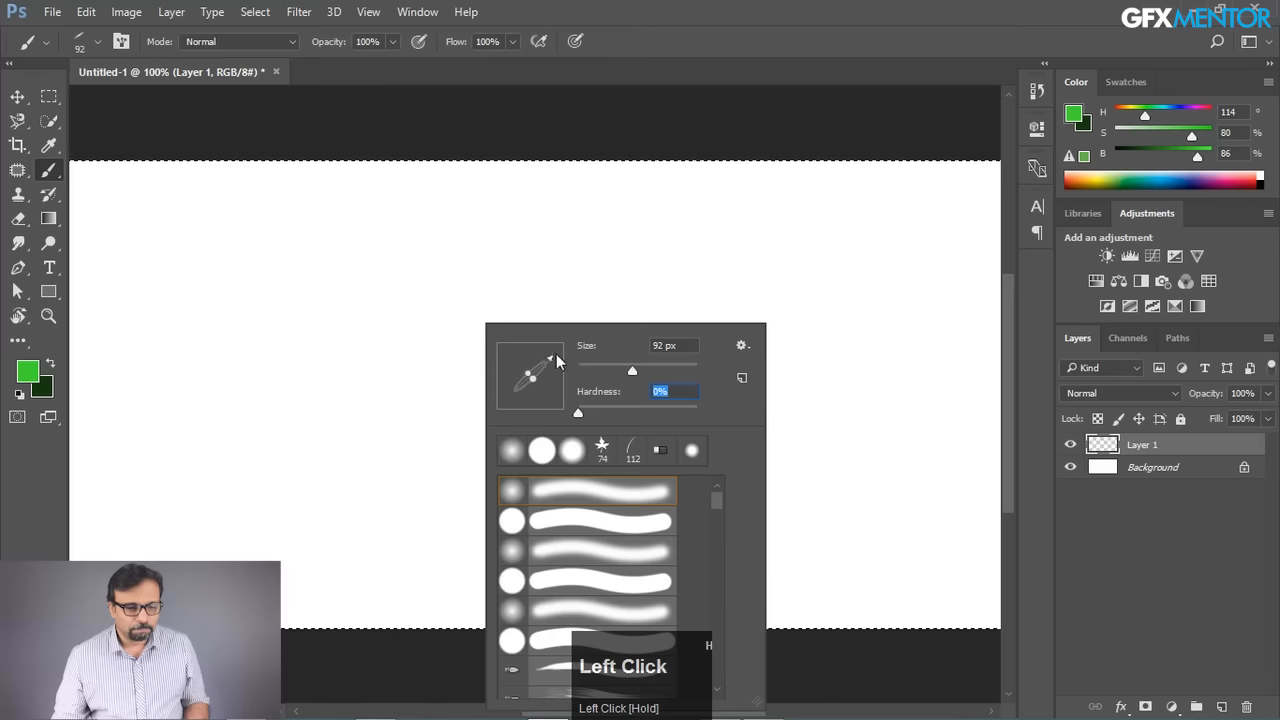
{"action": "left_click_drag", "start_coordinate": [420, 257], "coordinate": [419, 450]}
{"action": "key", "text": "ctrl+z"}
- Raise the tilted elliptical brush's hardness to 100% and paint large calligraphic letters alef and be, including the dot
{"action": "right_click", "coordinate": [621, 298]}
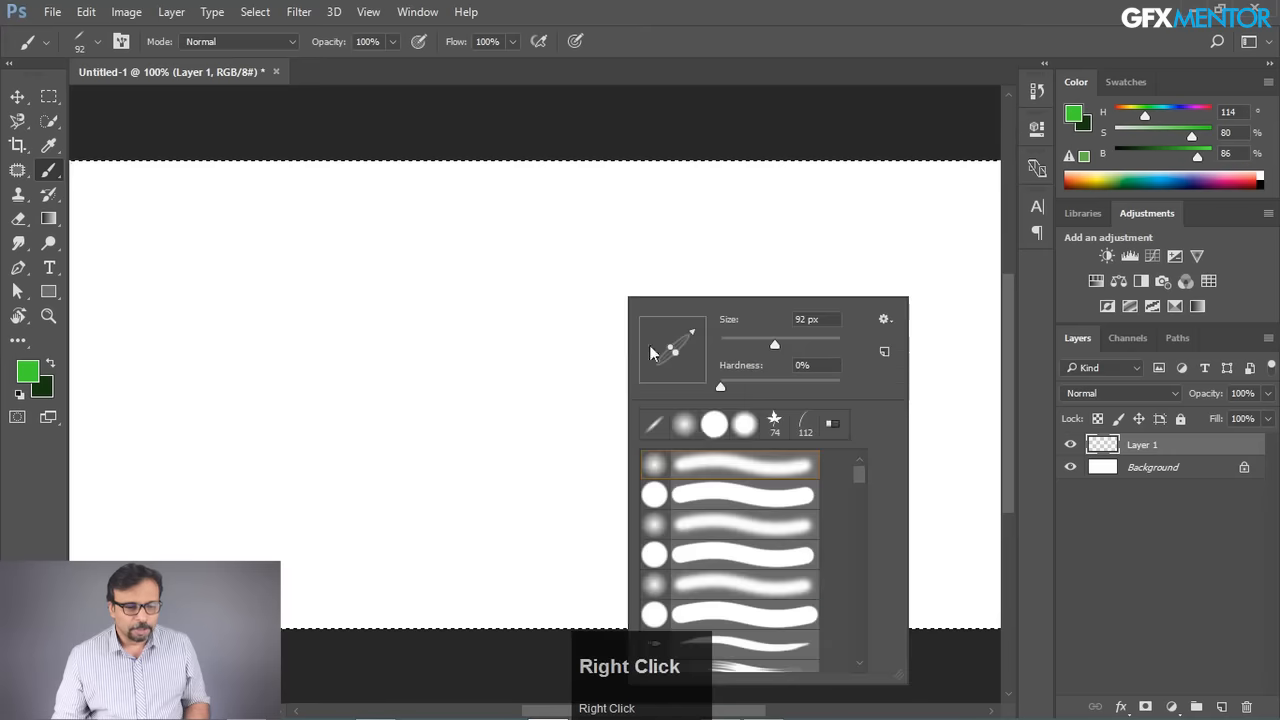
{"action": "left_click_drag", "start_coordinate": [722, 388], "coordinate": [874, 390]}
{"action": "mouse_move", "coordinate": [557, 247]}
{"action": "left_mouse_down"}
{"action": "mouse_move", "coordinate": [579, 343]}
{"action": "mouse_move", "coordinate": [585, 480]}
{"action": "left_mouse_up"}
{"action": "mouse_move", "coordinate": [488, 380]}
{"action": "left_mouse_down"}
{"action": "mouse_move", "coordinate": [485, 437]}
{"action": "mouse_move", "coordinate": [338, 449]}
{"action": "mouse_move", "coordinate": [258, 428]}
{"action": "mouse_move", "coordinate": [290, 356]}
{"action": "left_mouse_up"}
{"action": "left_click_drag", "start_coordinate": [349, 516], "coordinate": [391, 556]}
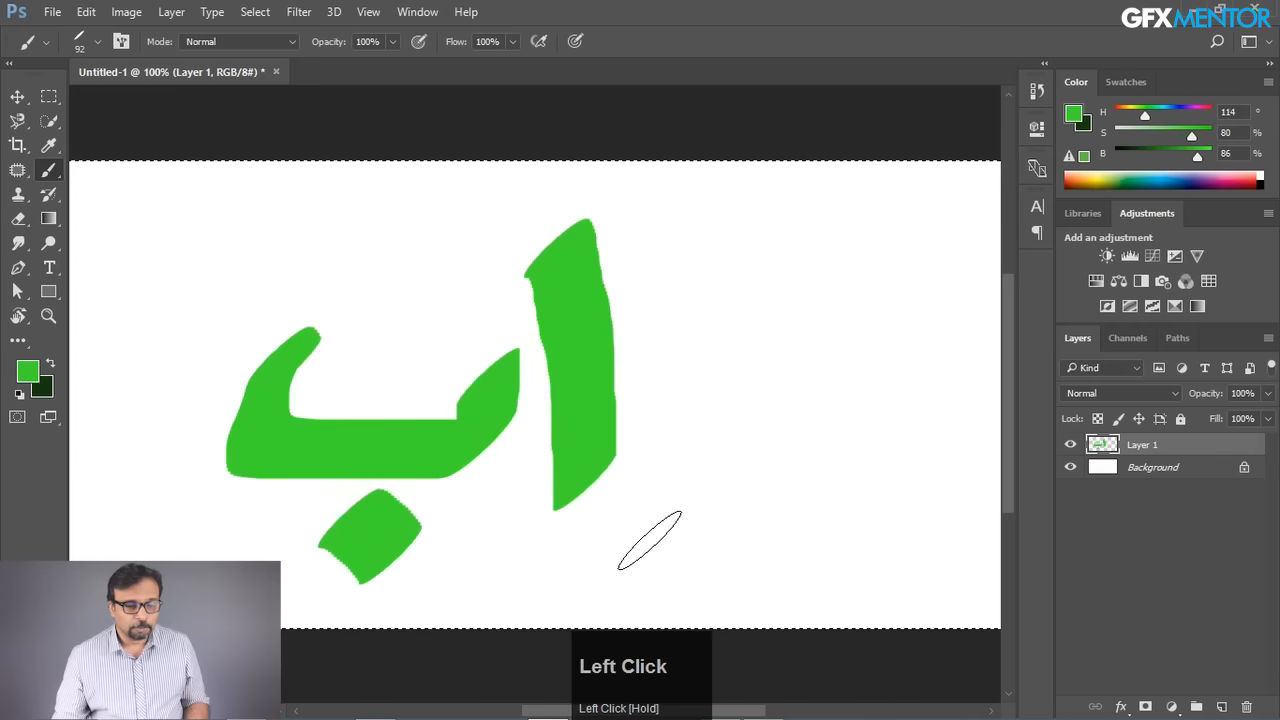
- Undo the three calligraphic strokes on Layer 1
{"action": "key", "text": "ctrl+alt"}
{"action": "key", "text": "ctrl+alt+z"}
{"action": "key", "text": "ctrl+alt+z"}
{"action": "key", "text": "ctrl+alt+z"}
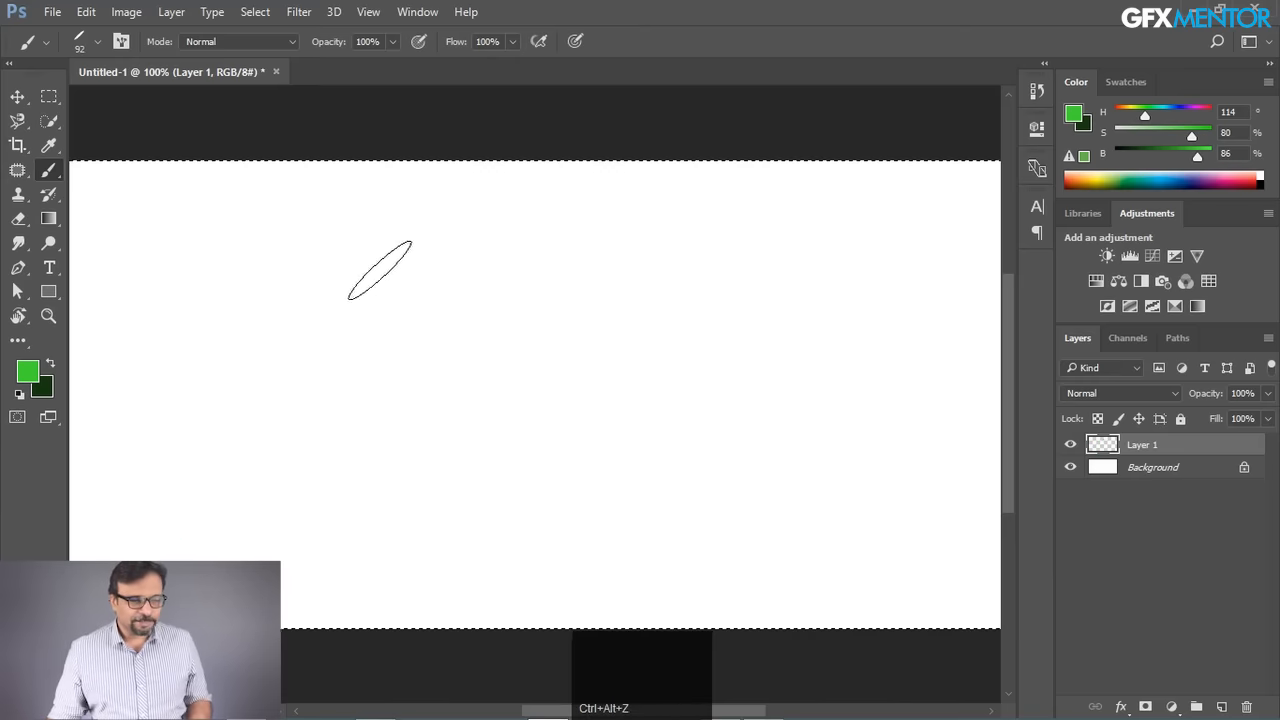
- Choose the hard round brush preset at 45 px and reset the foreground and background colors to black and white
{"action": "right_click", "coordinate": [418, 288]}
{"action": "left_click", "coordinate": [530, 494]}
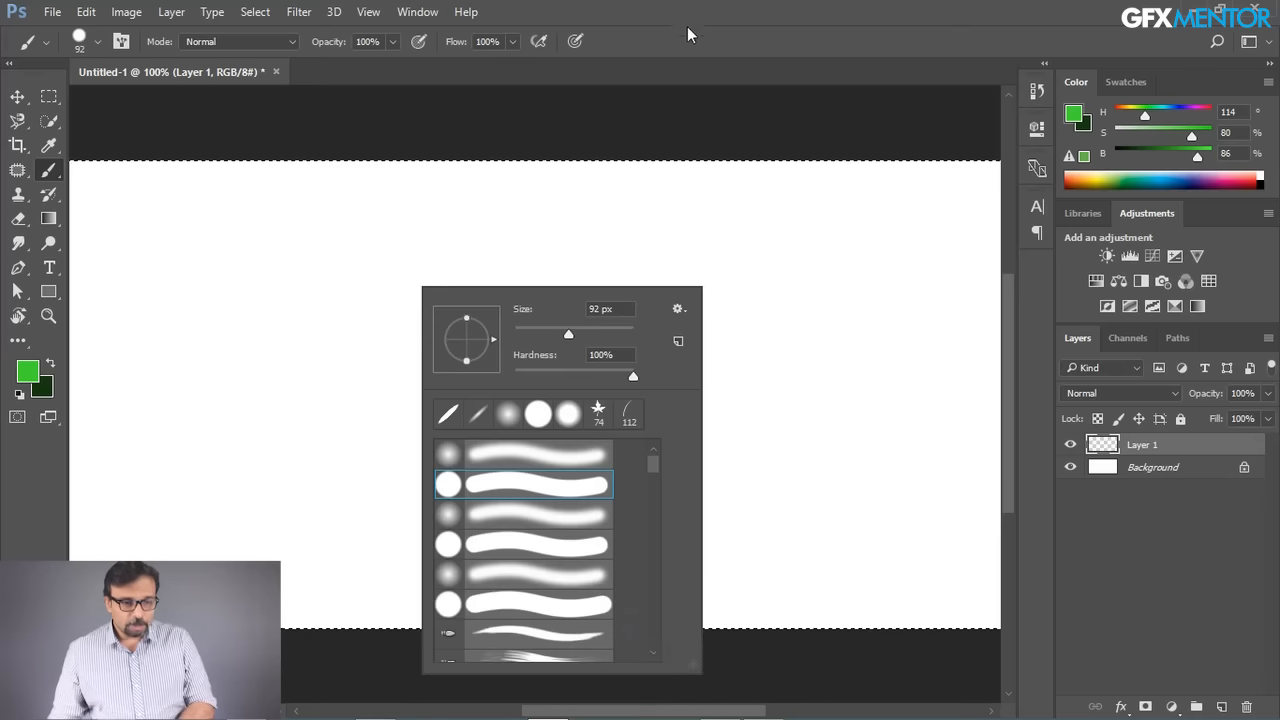
{"action": "left_click", "coordinate": [703, 56]}
{"action": "key", "text": "bracketleft"}
{"action": "key", "text": "bracketleft"}
{"action": "key", "text": "bracketleft"}
{"action": "key", "text": "bracketleft"}
{"action": "key", "text": "bracketleft"}
{"action": "key", "text": "bracketleft"}
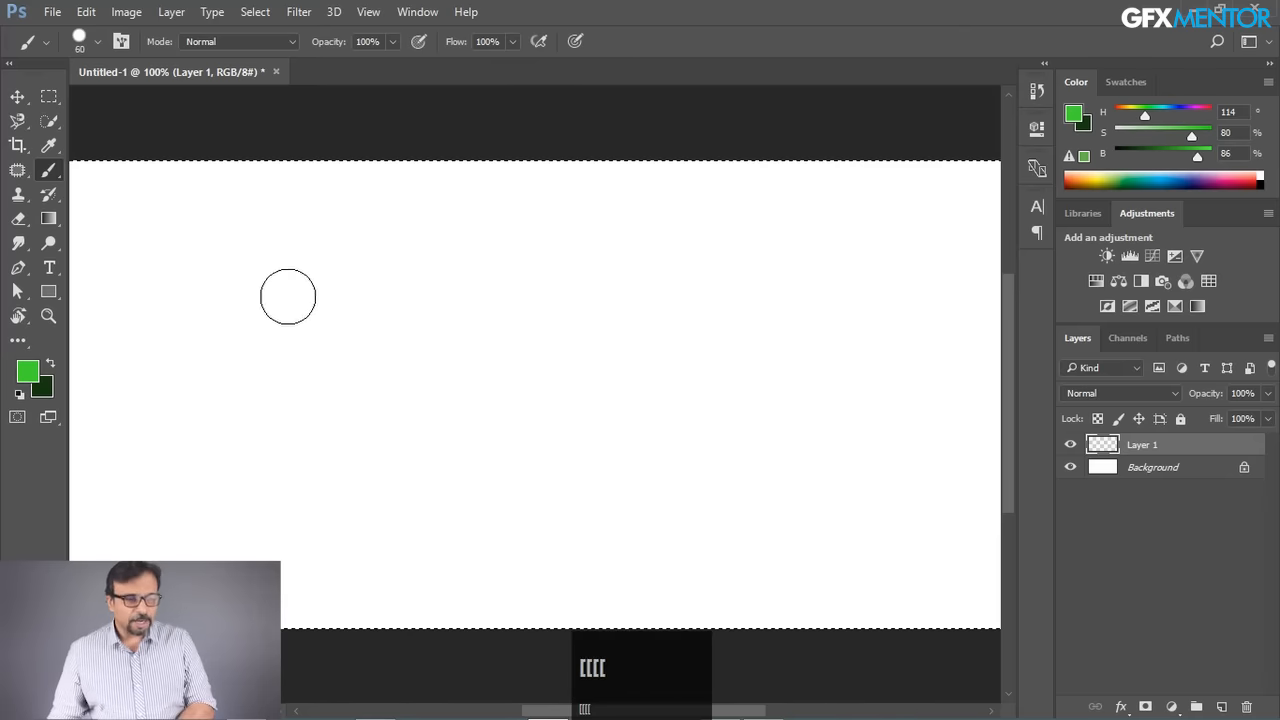
{"action": "key", "text": "d"}
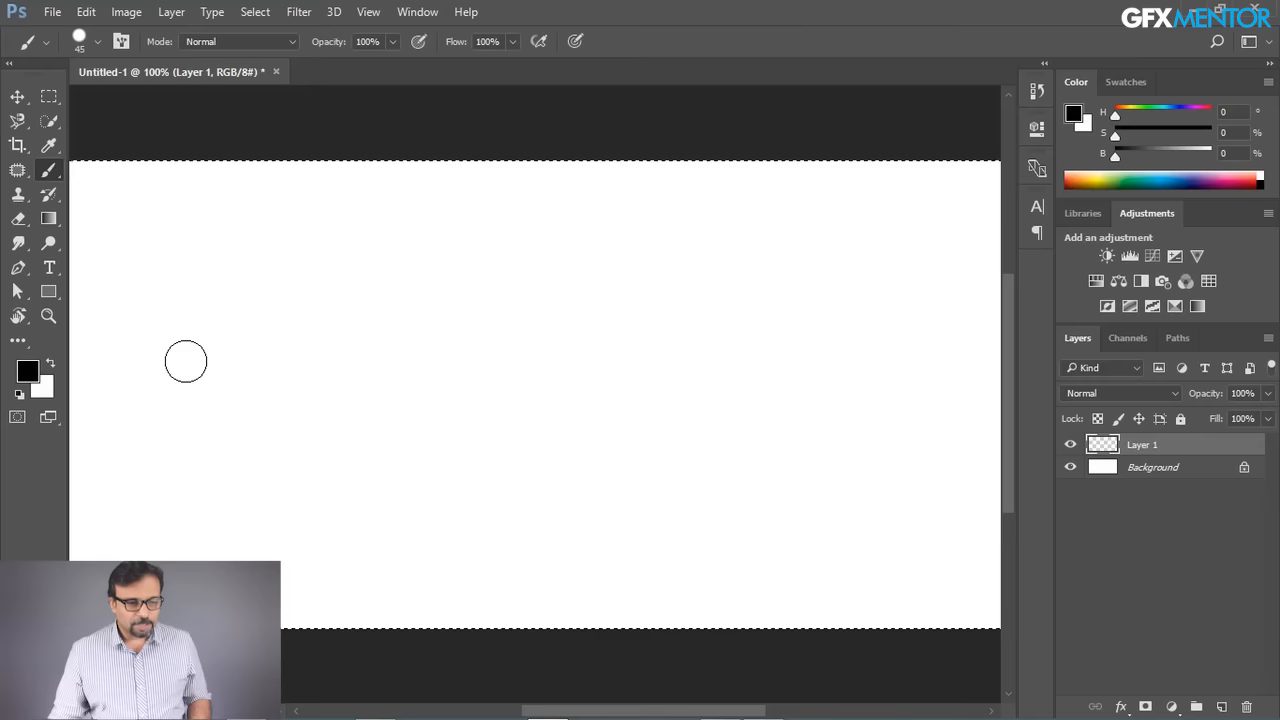
- Try a constrained straight horizontal stroke across the canvas and a vertical one down its middle, undoing each
{"action": "key", "text": "shift"}
{"action": "left_click_drag", "start_coordinate": [175, 363], "coordinate": [875, 381]}
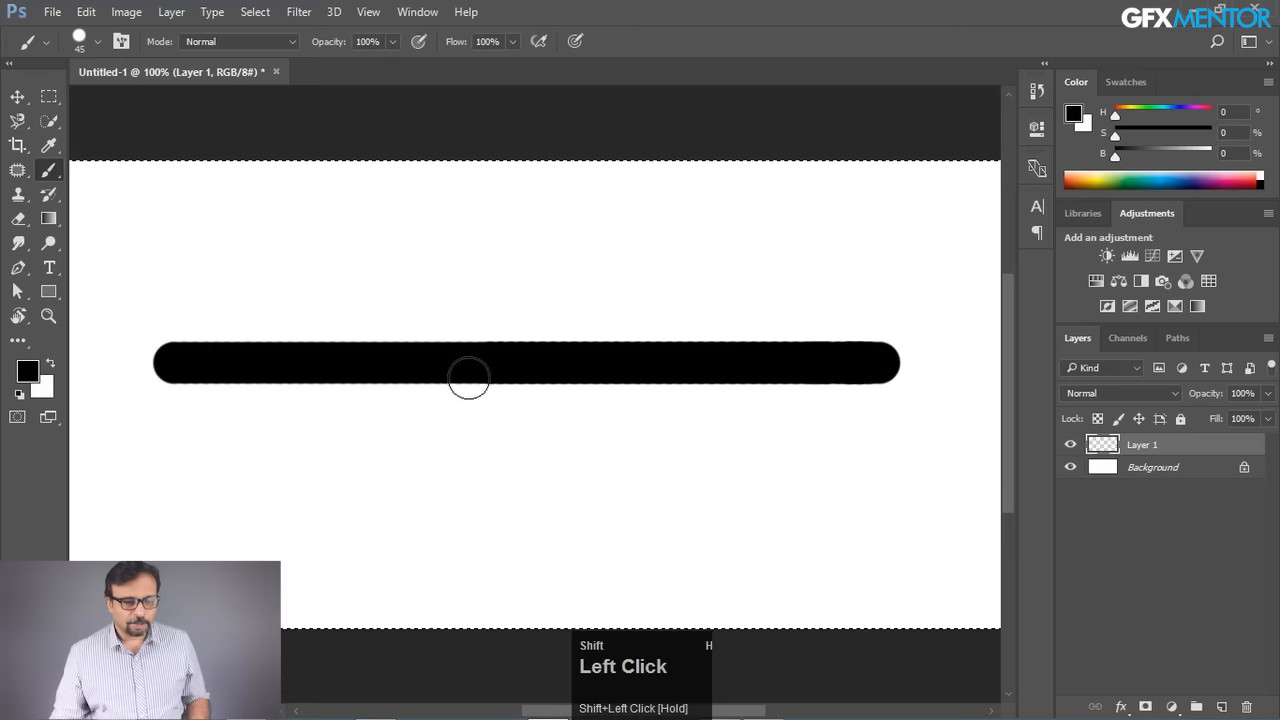
{"action": "key", "text": "ctrl+z"}
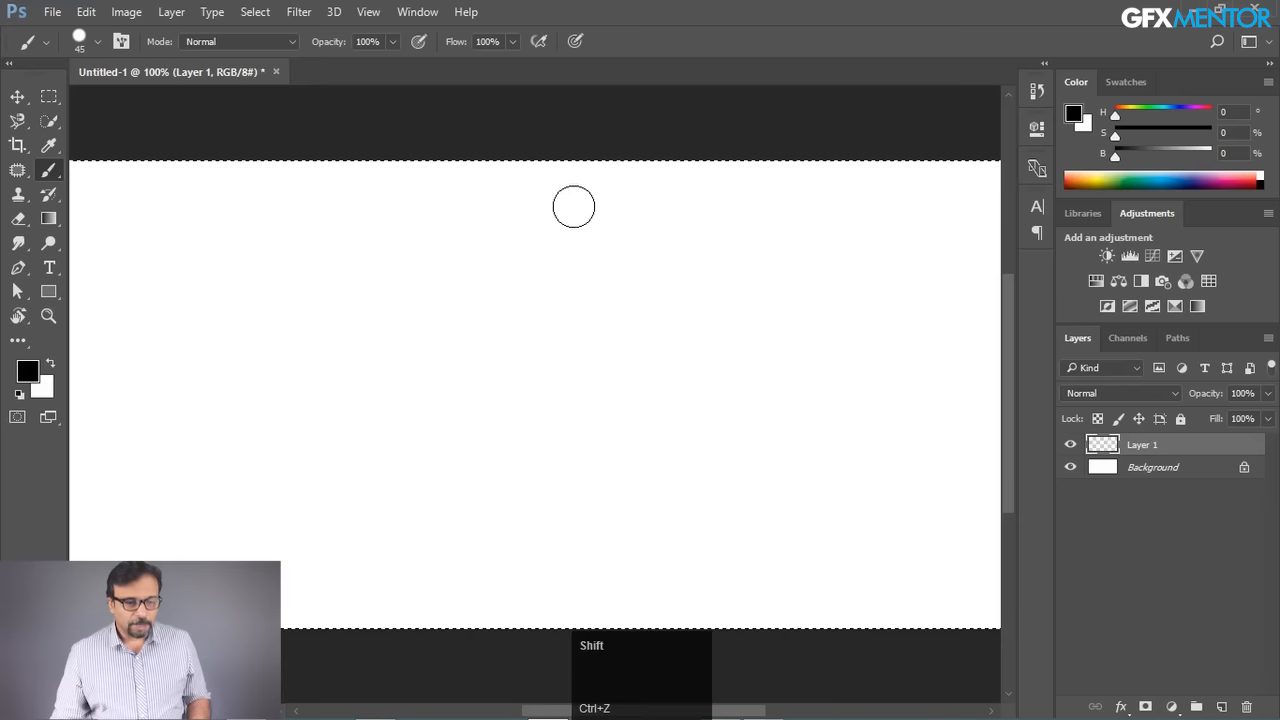
{"action": "left_click_drag", "start_coordinate": [571, 206], "coordinate": [569, 569]}
{"action": "key", "text": "ctrl+z"}
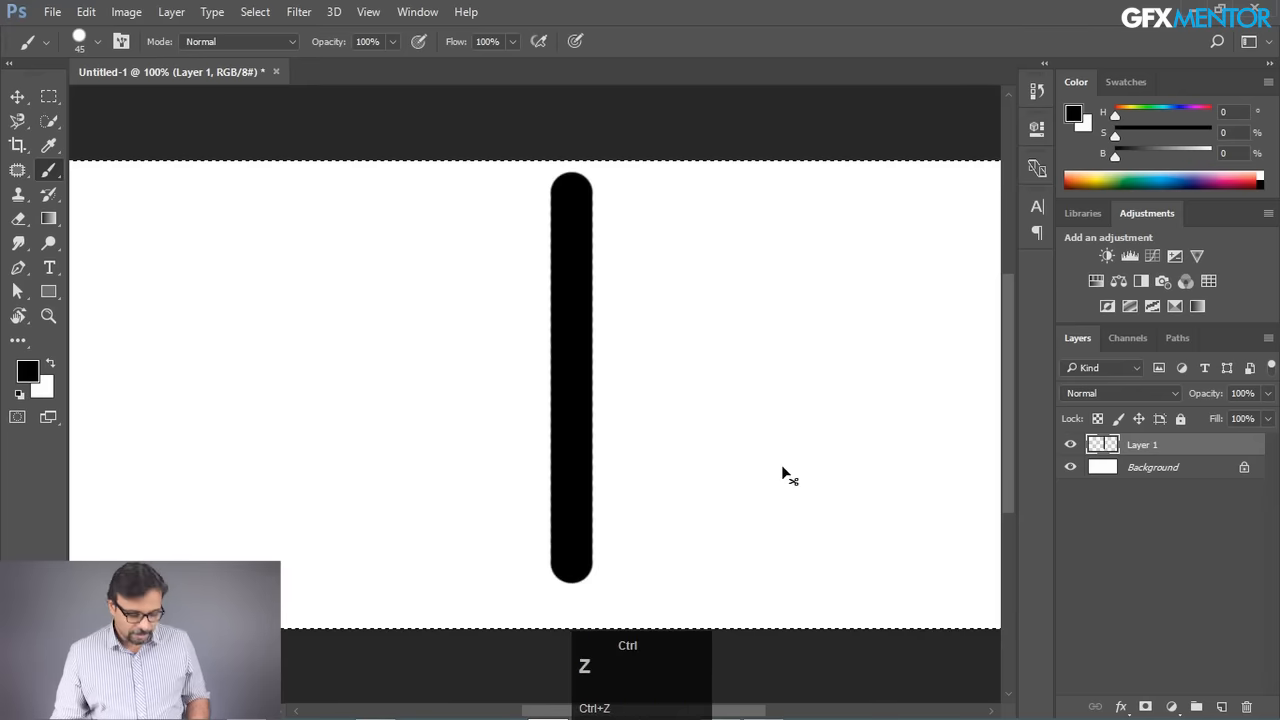
- Reduce the brush size to 15 px and paint a closed zigzag of connected straight strokes across the canvas
{"action": "key", "text": "bracketleft"}
{"action": "key", "text": "bracketleft"}
{"action": "key", "text": "bracketleft"}
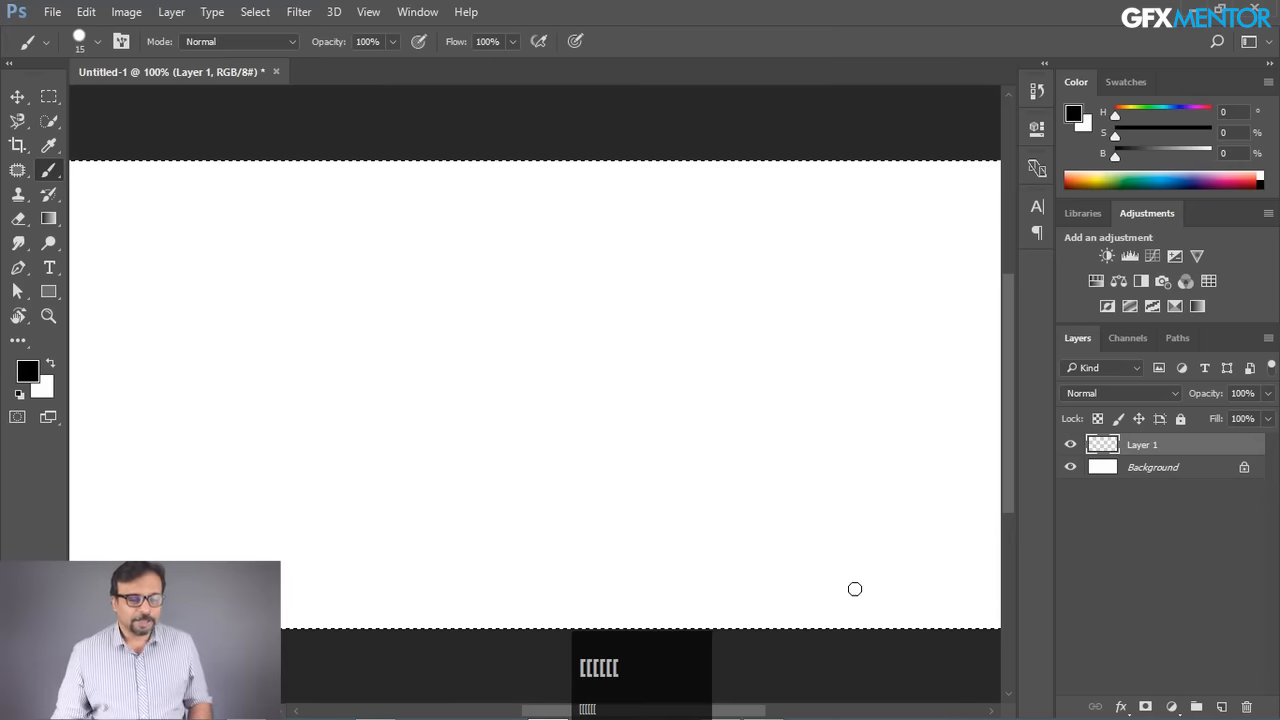
{"action": "left_click", "coordinate": [911, 582]}
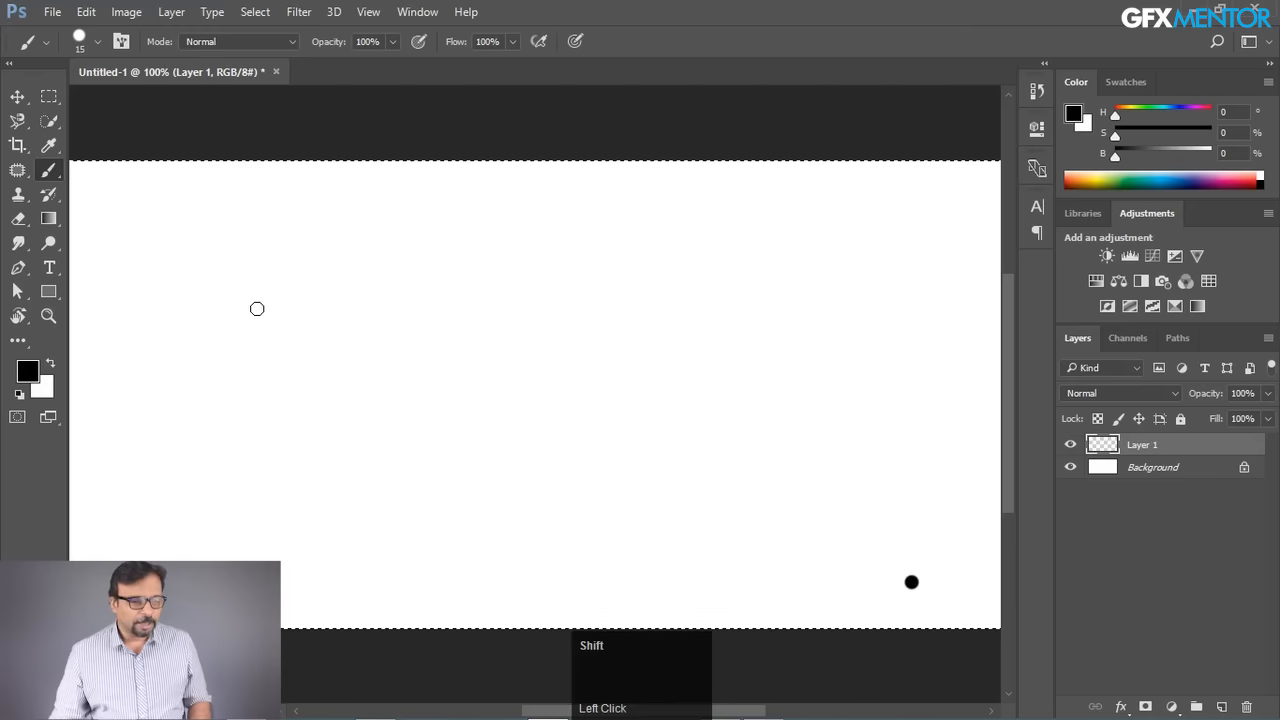
{"action": "left_click", "coordinate": [249, 300], "text": "shift"}
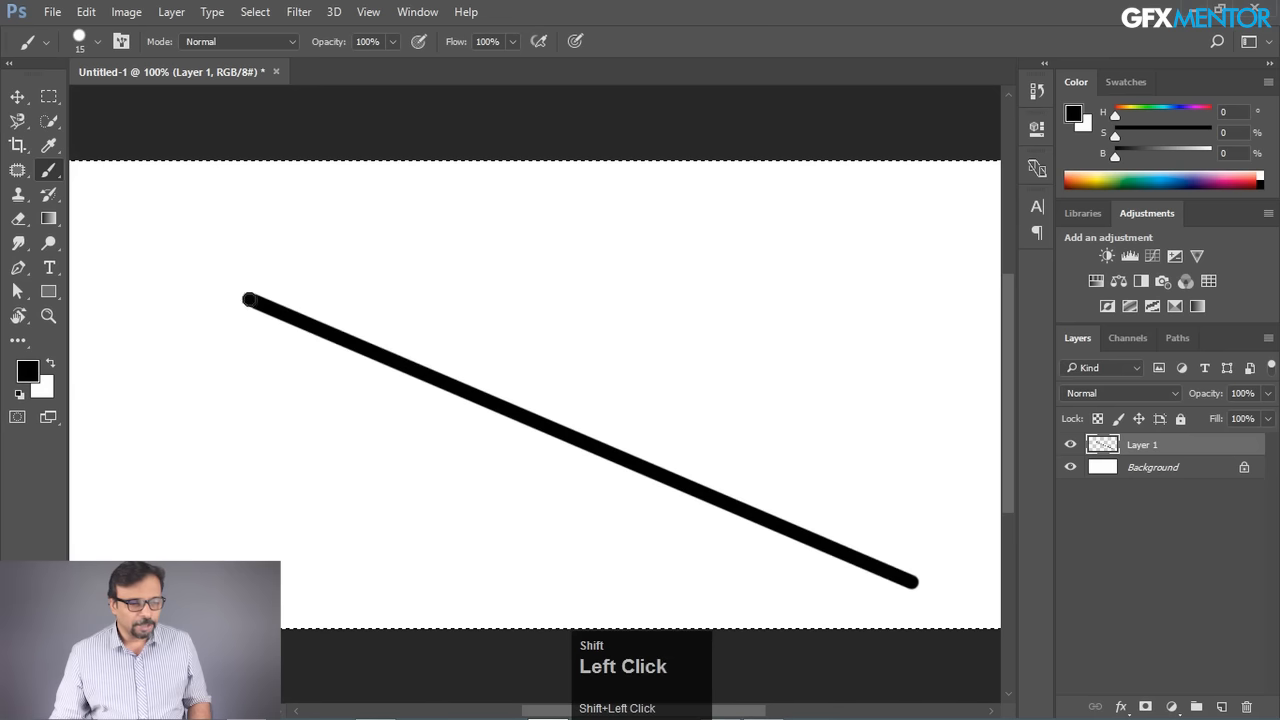
{"action": "left_click", "coordinate": [392, 557], "text": "shift"}
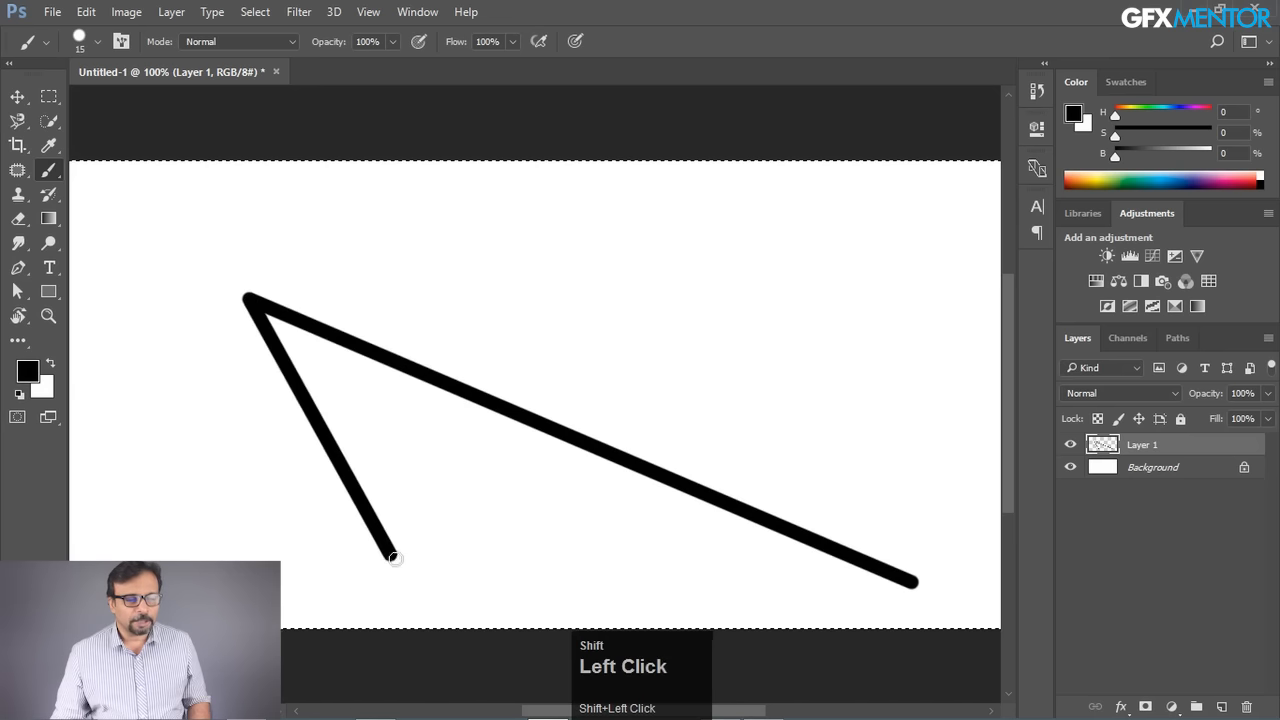
{"action": "left_click", "coordinate": [830, 284], "text": "shift"}
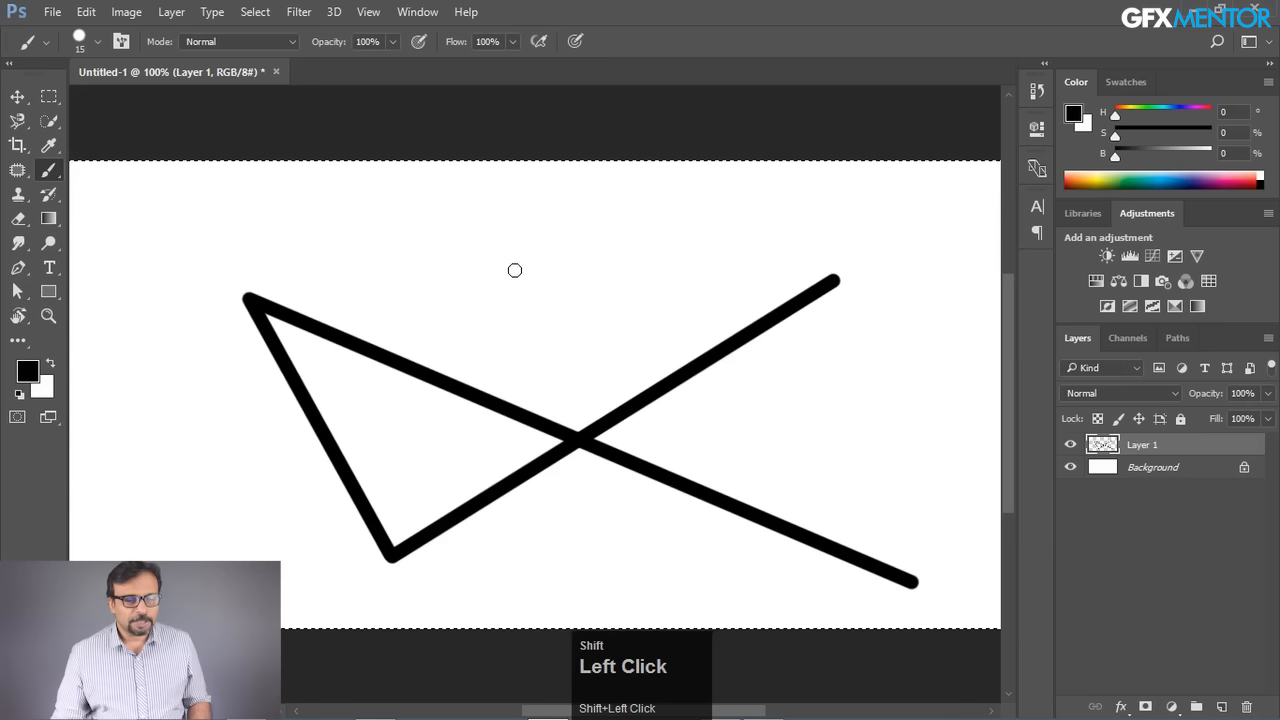
{"action": "left_click", "coordinate": [506, 259], "text": "shift"}
{"action": "left_click", "coordinate": [836, 455], "text": "shift"}
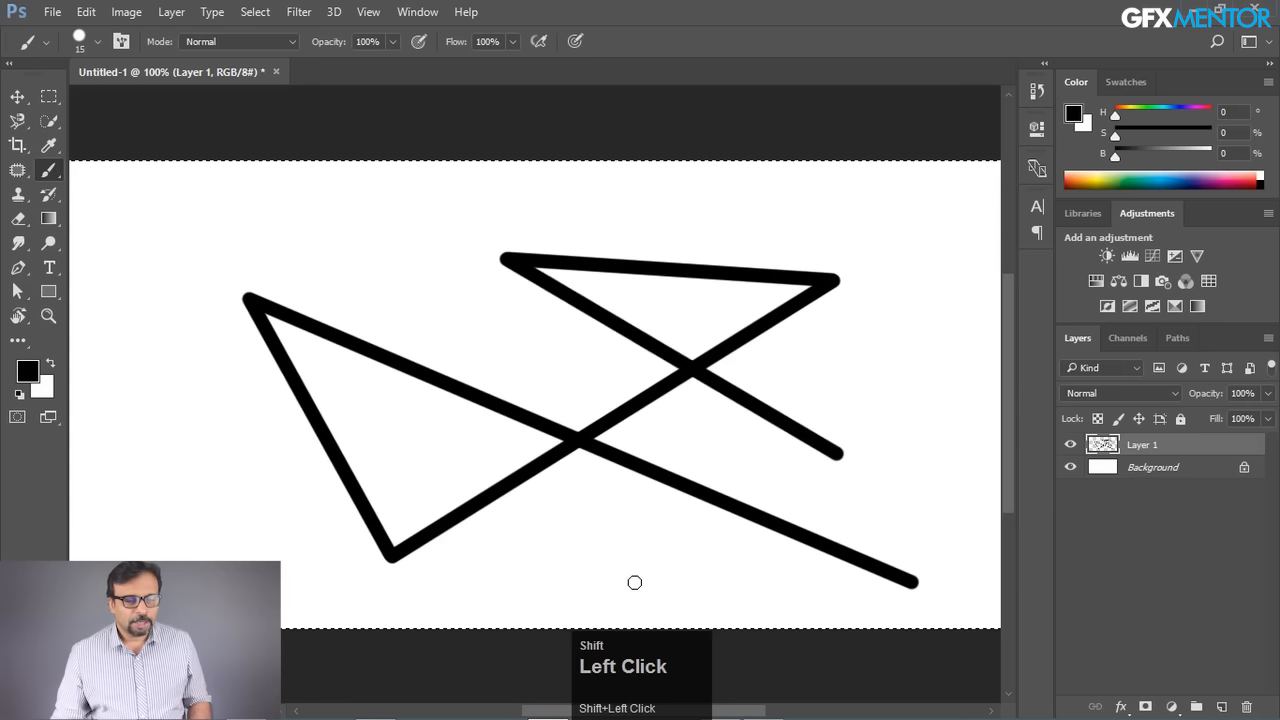
{"action": "left_click", "coordinate": [634, 582], "text": "shift"}
{"action": "left_click", "coordinate": [448, 319], "text": "shift"}
{"action": "left_click", "coordinate": [332, 264], "text": "shift"}
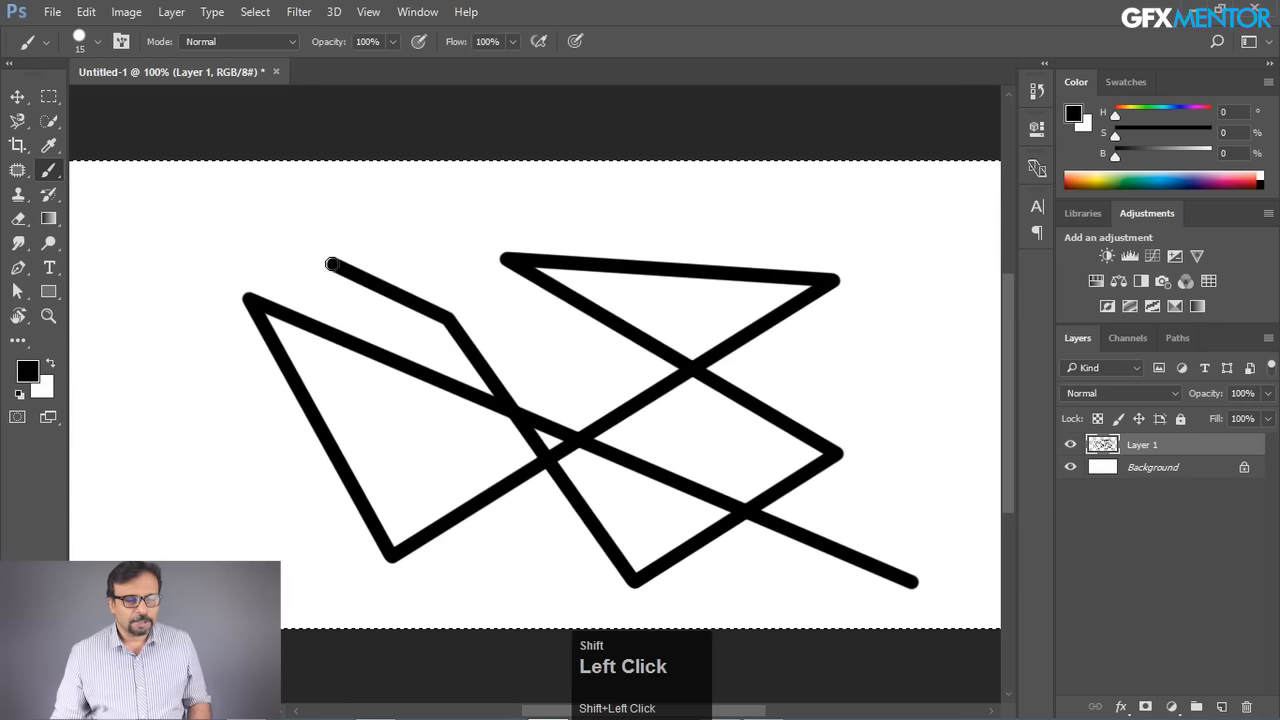
{"action": "left_click", "coordinate": [239, 397], "text": "shift"}
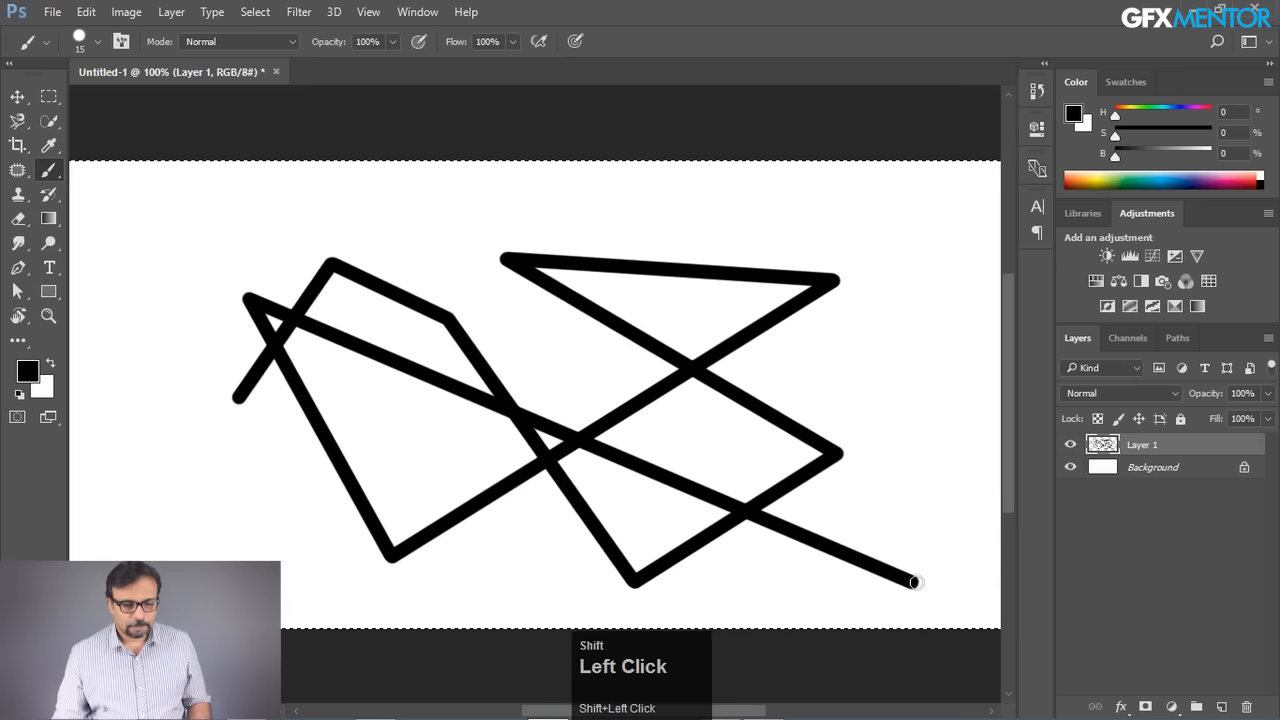
{"action": "left_click", "coordinate": [911, 582], "text": "shift"}
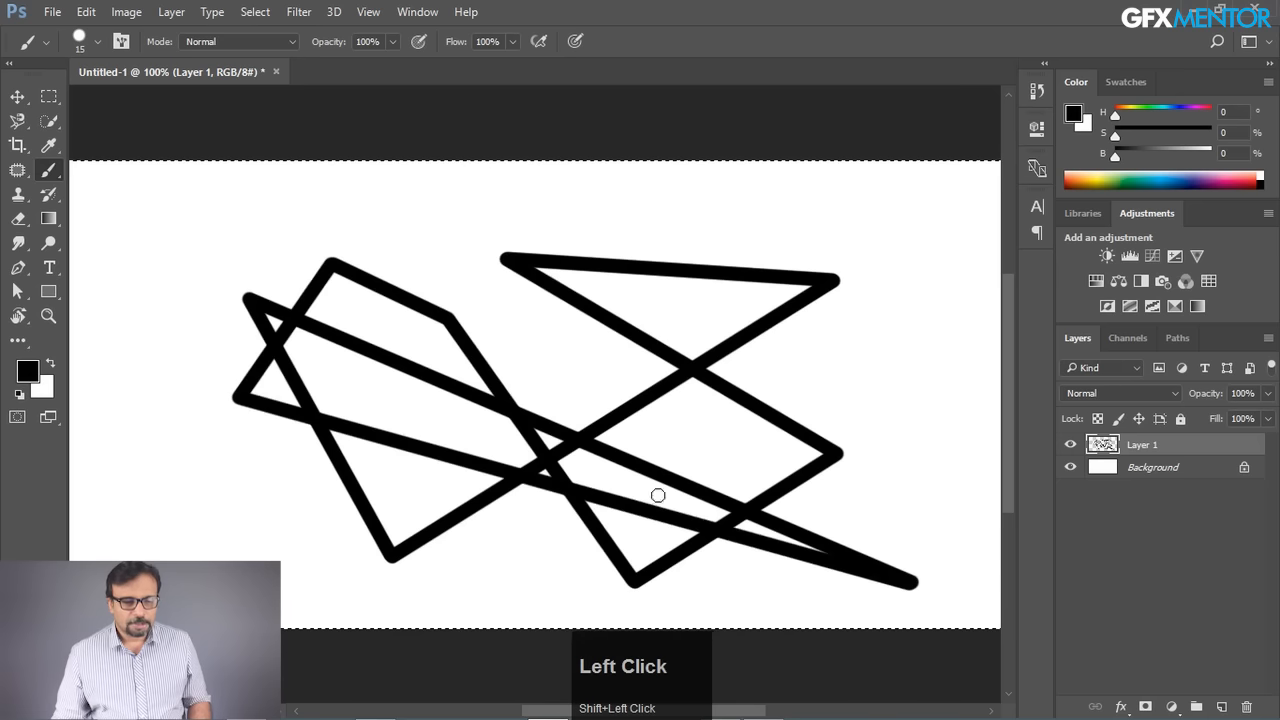
- Undo all the connected straight strokes on Layer 1
{"action": "key", "text": "ctrl+alt+z"}
{"action": "key", "text": "ctrl+alt+z"}
{"action": "key", "text": "ctrl+alt+z"}
{"action": "key", "text": "ctrl+alt+z"}
{"action": "key", "text": "ctrl+alt+z"}
{"action": "key", "text": "ctrl+alt+z"}
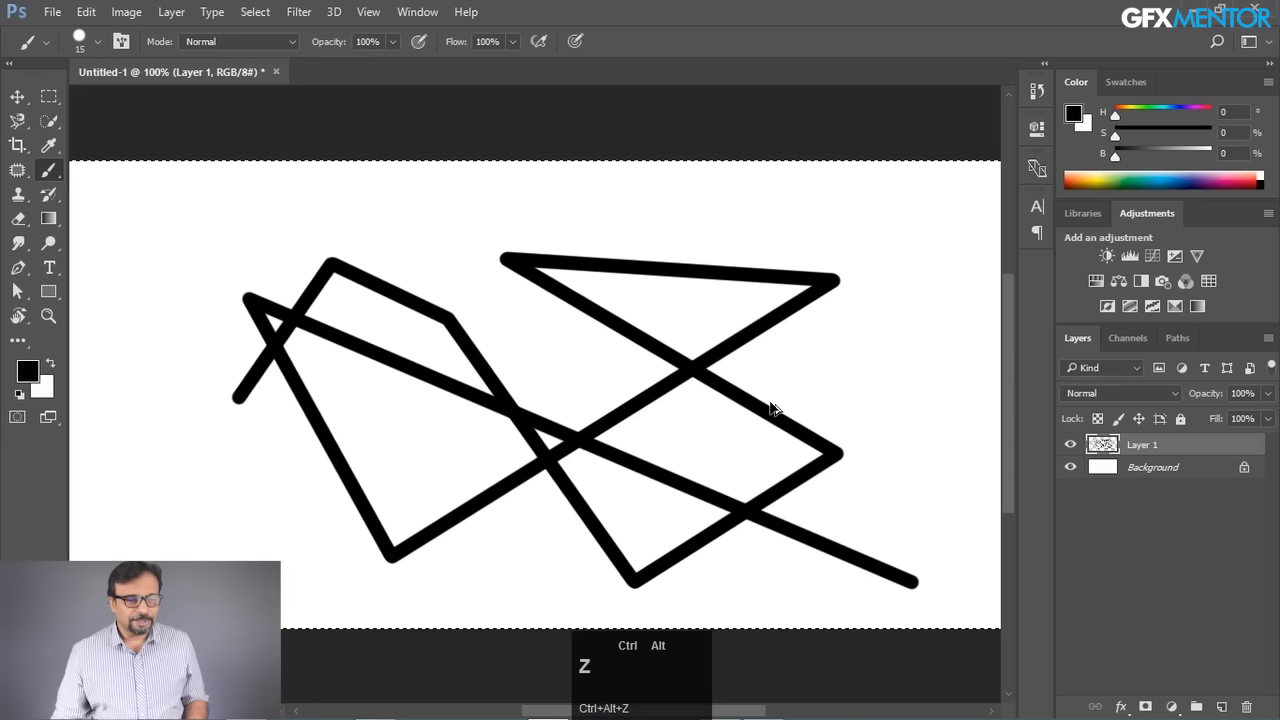
{"action": "key", "text": "ctrl+alt+z"}
{"action": "key", "text": "ctrl+alt+z"}
{"action": "key", "text": "ctrl+alt+z"}
{"action": "key", "text": "ctrl+alt+z"}
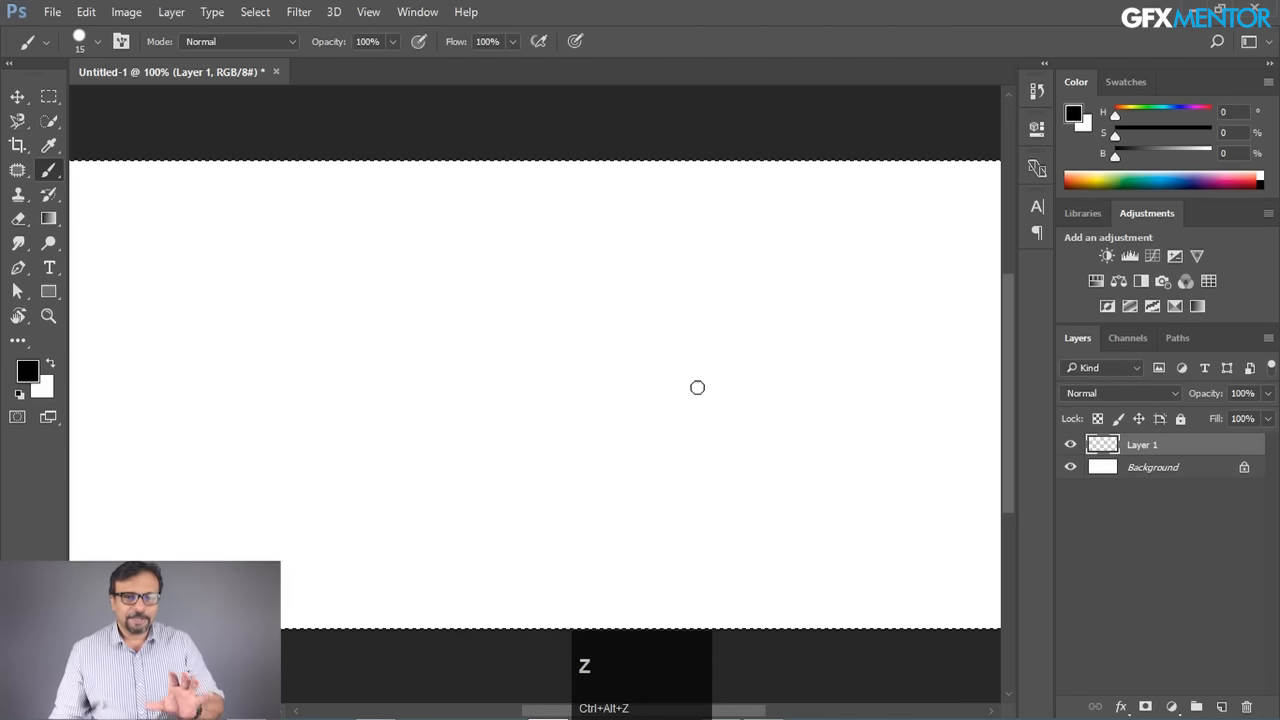
- Paint a constrained horizontal stroke and a vertical one crossing it, and continue from its lower end with four connected straight segments
{"action": "left_click_drag", "start_coordinate": [214, 270], "coordinate": [715, 284]}
{"action": "mouse_move", "coordinate": [554, 198]}
{"action": "left_mouse_down"}
{"action": "mouse_move", "coordinate": [574, 411]}
{"action": "mouse_move", "coordinate": [723, 459]}
{"action": "left_mouse_up"}
{"action": "key", "text": "ctrl+z"}
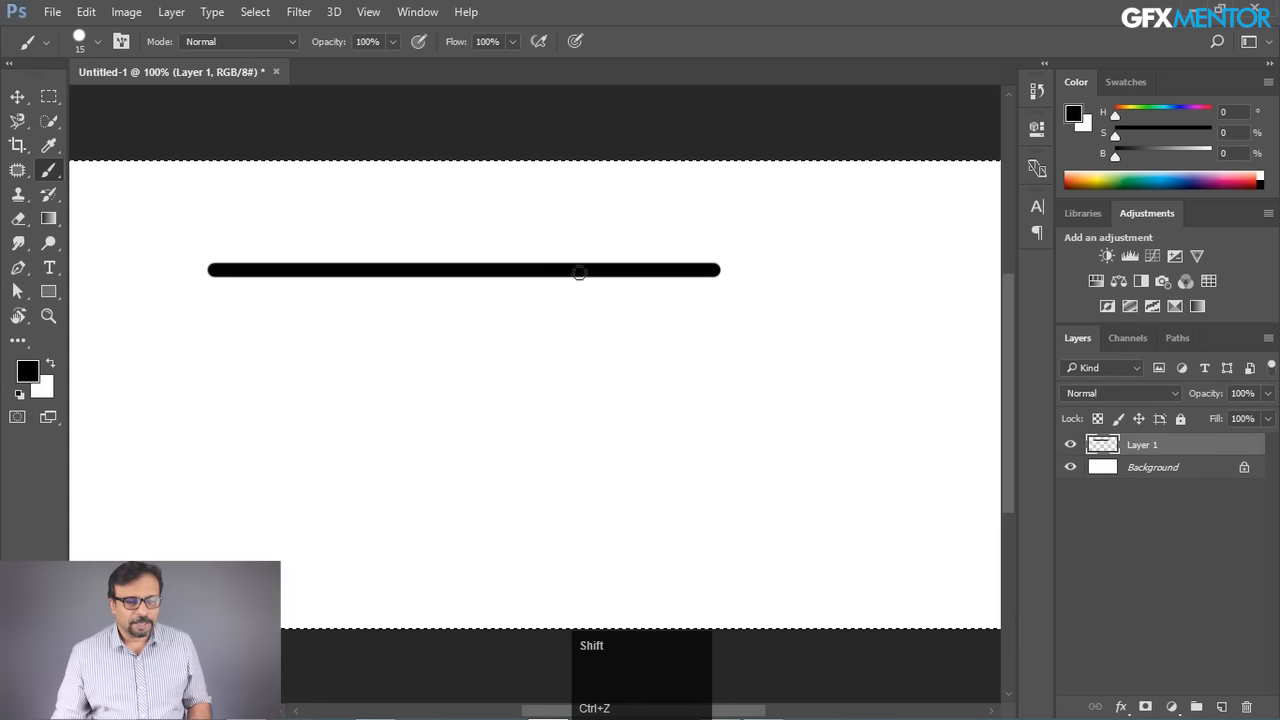
{"action": "left_click_drag", "start_coordinate": [574, 186], "coordinate": [599, 501]}
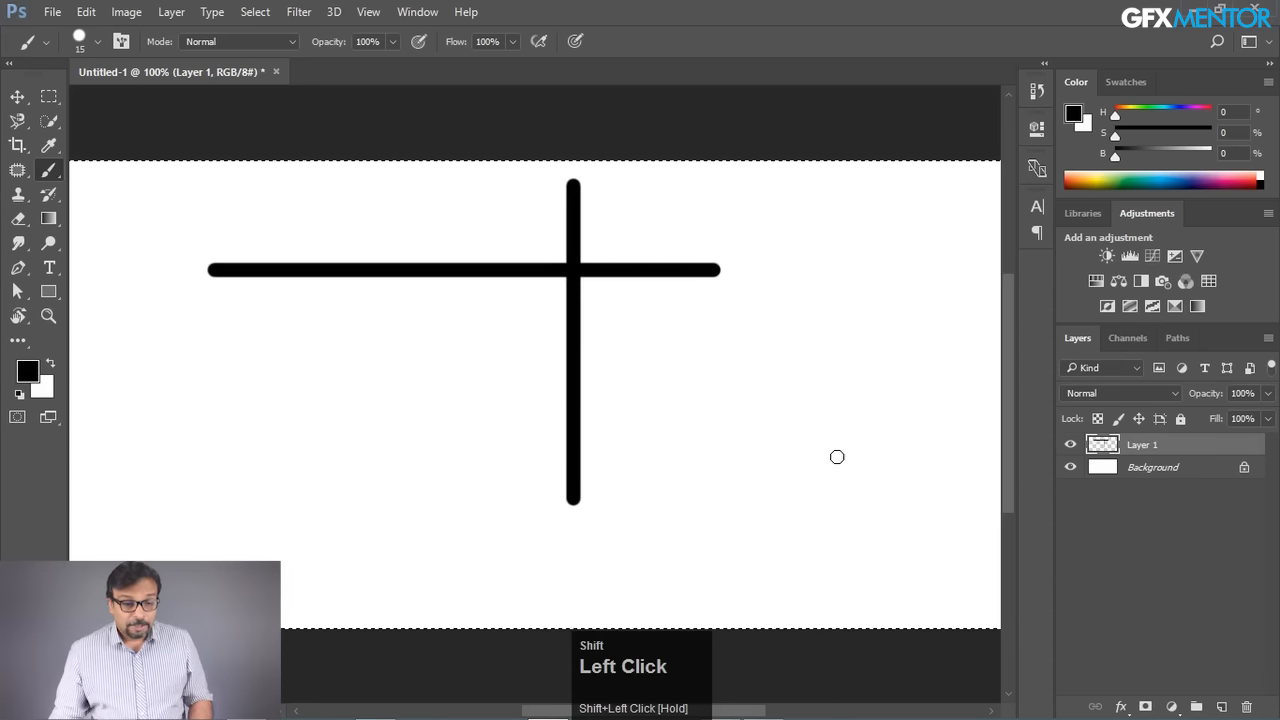
{"action": "left_click", "coordinate": [837, 457], "text": "shift"}
{"action": "left_click", "coordinate": [253, 356], "text": "shift"}
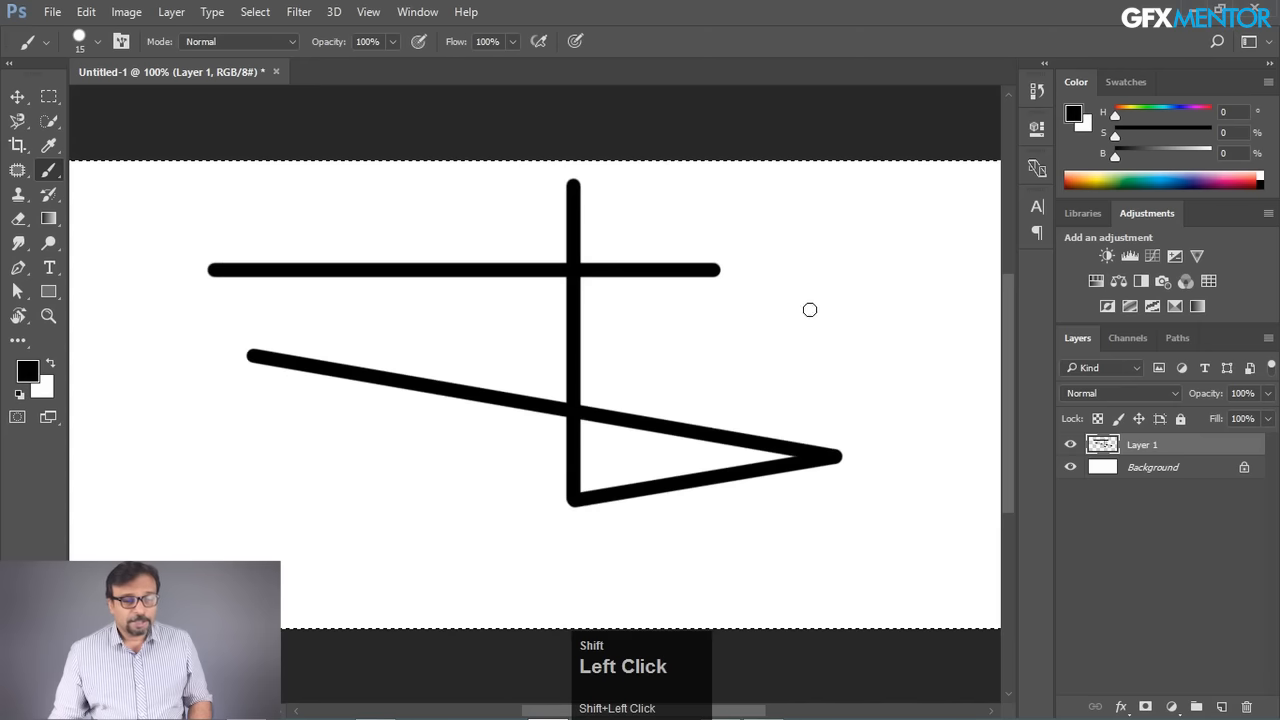
{"action": "left_click", "coordinate": [846, 271], "text": "shift"}
{"action": "left_click", "coordinate": [320, 221], "text": "shift"}
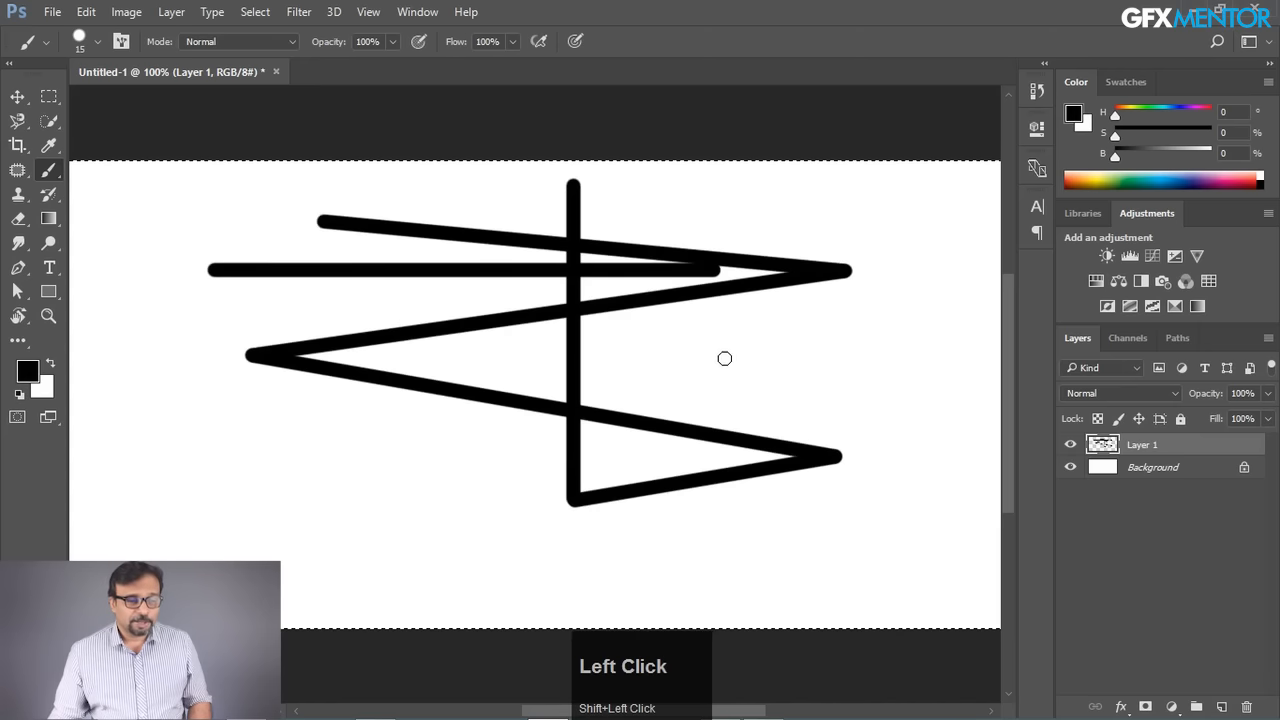
- Undo the zigzag segments together with the horizontal and vertical strokes
{"action": "key", "text": "ctrl+alt+z"}
{"action": "key", "text": "ctrl+alt+z"}
{"action": "key", "text": "ctrl+alt+z"}
{"action": "key", "text": "ctrl+alt+z"}
{"action": "key", "text": "ctrl+alt+z"}
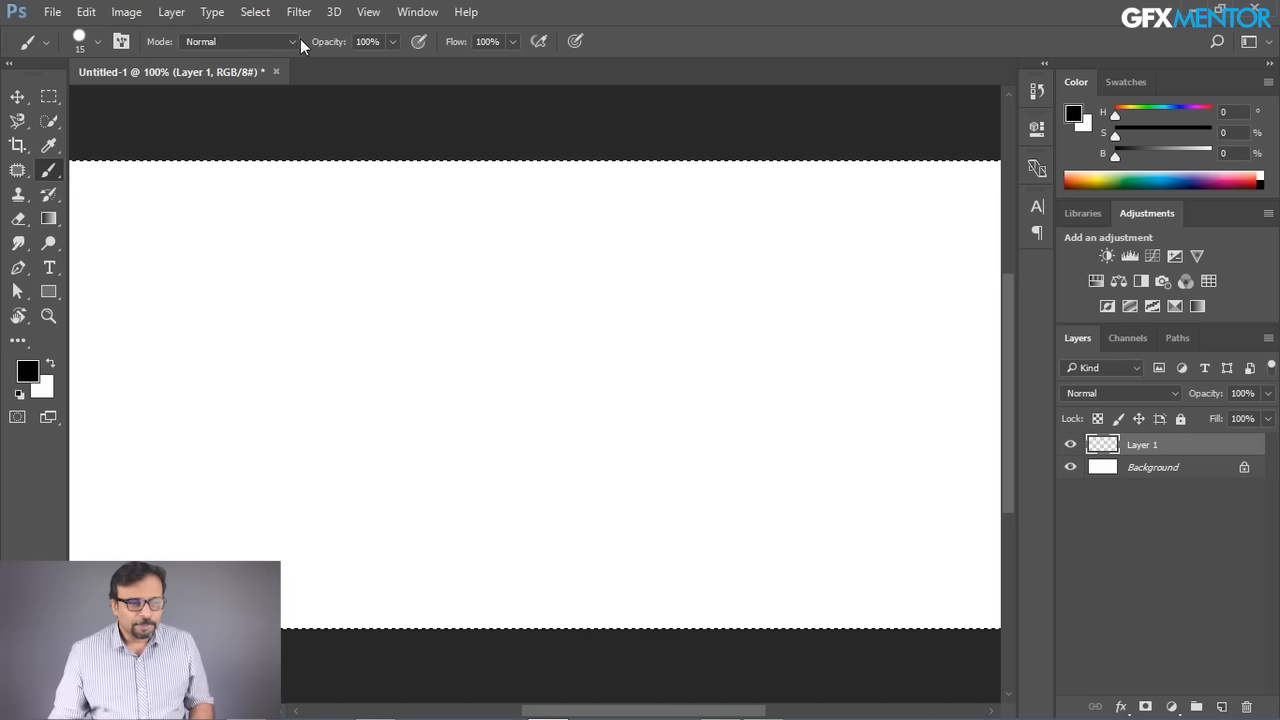
- Compare the blending modes available for Layer 1 with those available for the brush
{"action": "left_click", "coordinate": [1122, 394]}
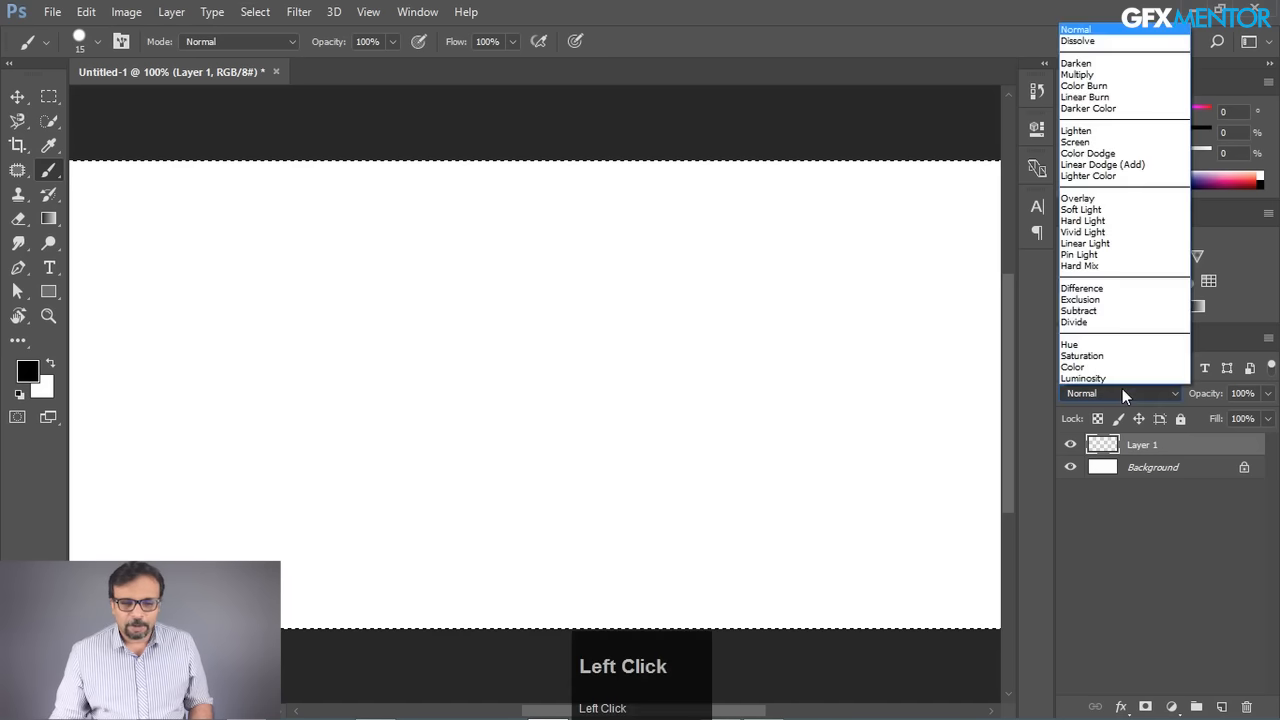
{"action": "left_click", "coordinate": [1124, 390]}
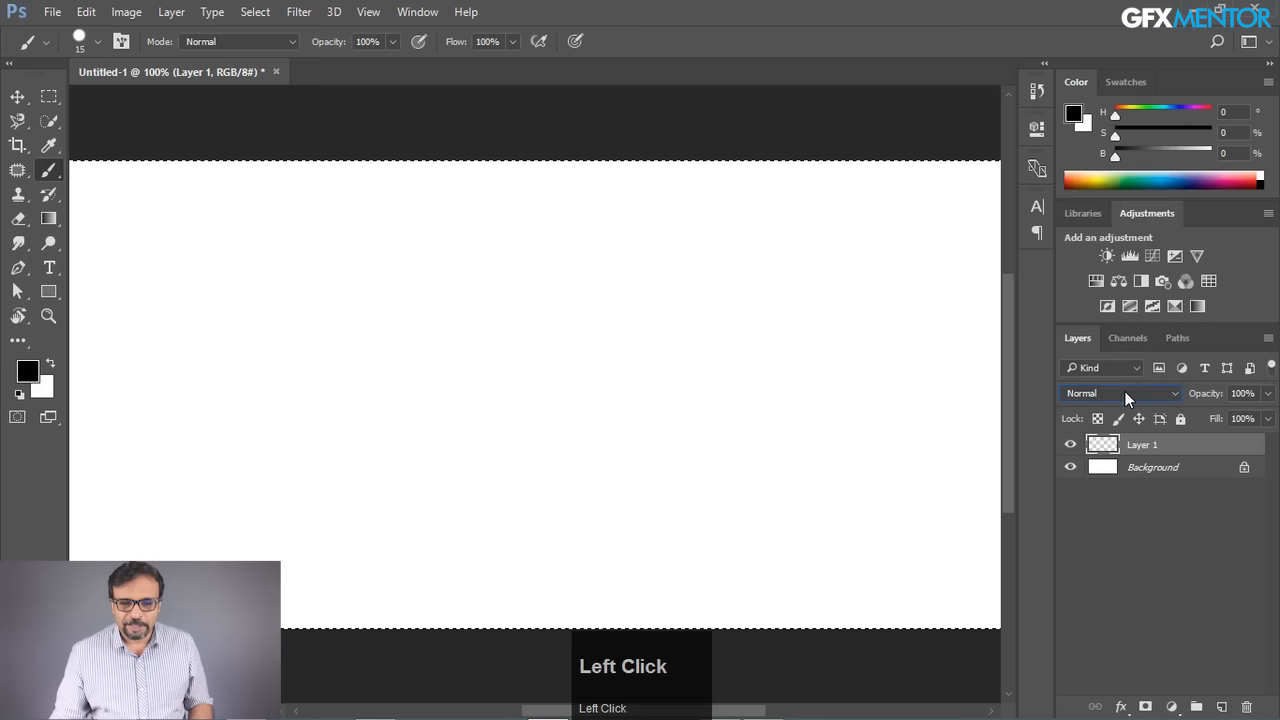
{"action": "left_click", "coordinate": [273, 47]}
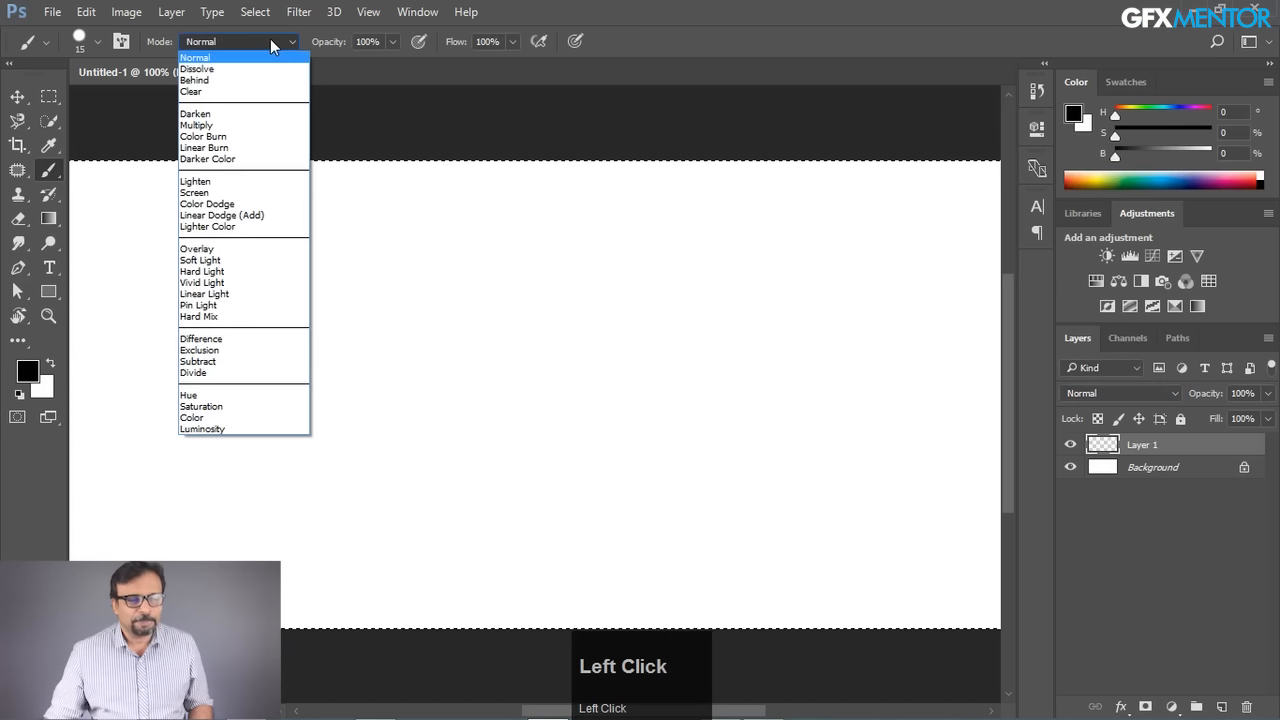
{"action": "left_click", "coordinate": [270, 40]}
- Set the foreground color to a muted reddish gray with hue 0, saturation 12% and brightness 62%
{"action": "left_click", "coordinate": [27, 372]}
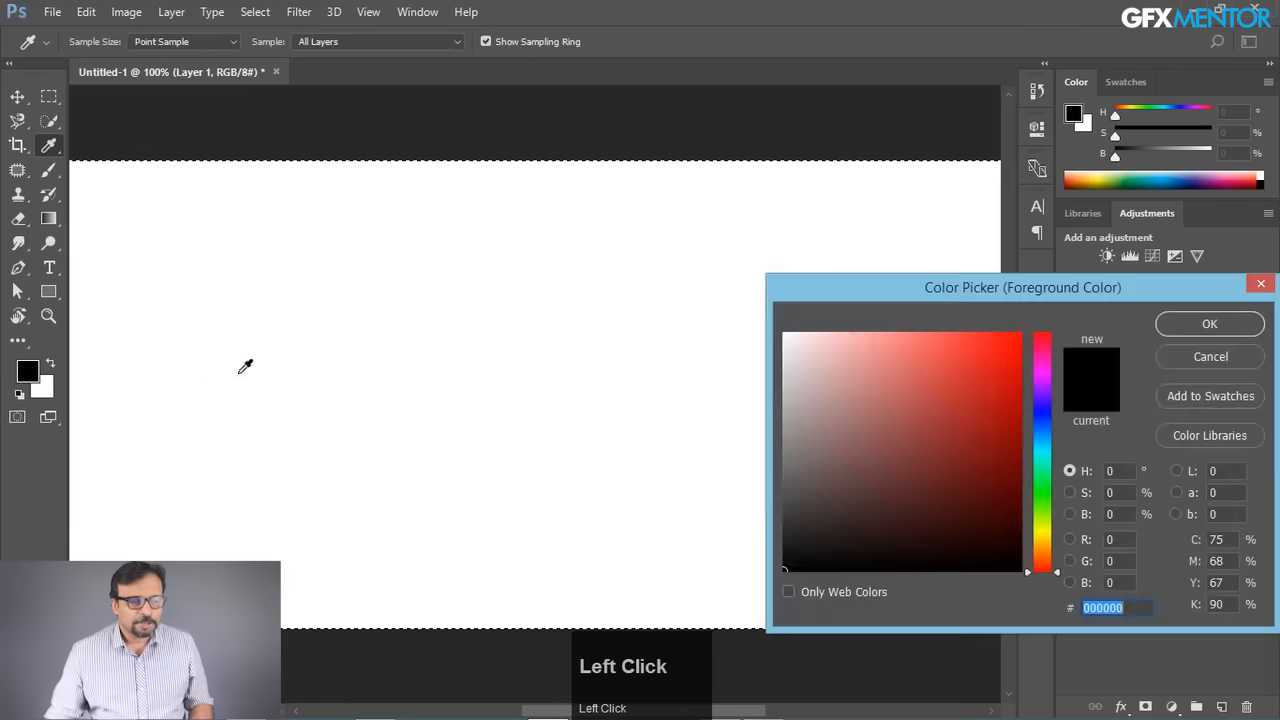
{"action": "mouse_move", "coordinate": [852, 465]}
{"action": "left_mouse_down"}
{"action": "mouse_move", "coordinate": [869, 400]}
{"action": "mouse_move", "coordinate": [814, 422]}
{"action": "left_mouse_up"}
{"action": "left_click", "coordinate": [1203, 323]}
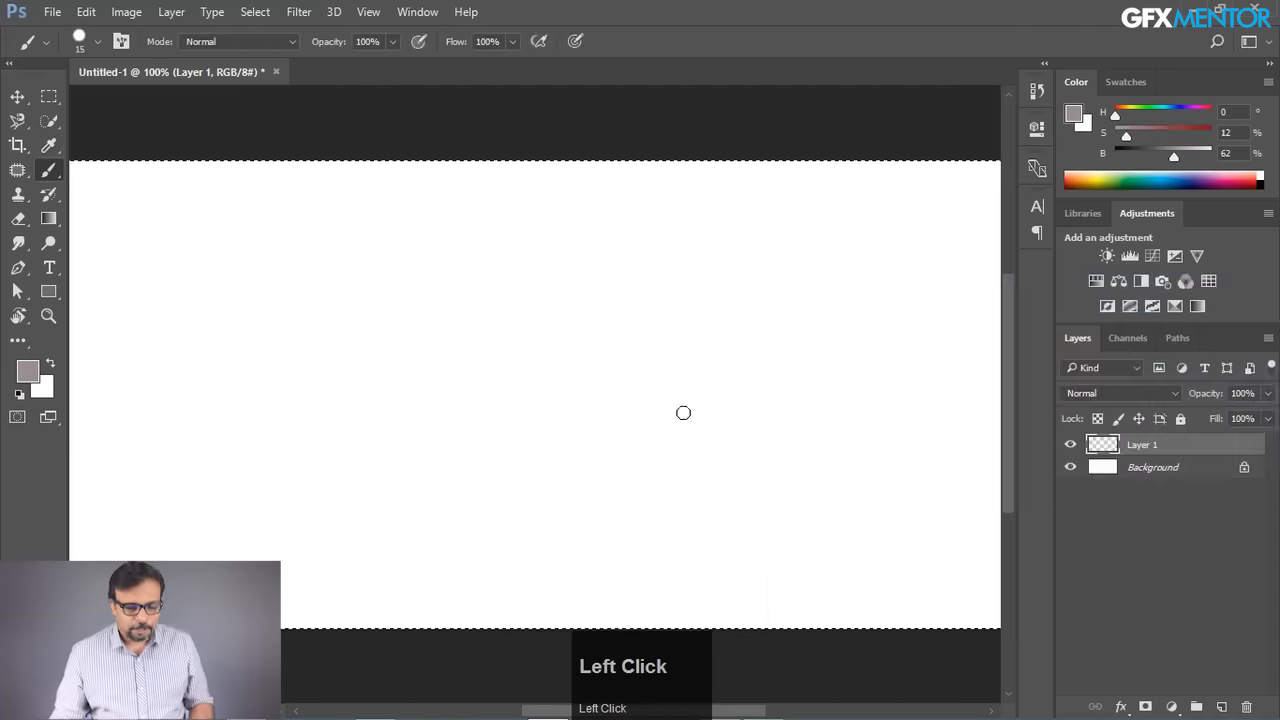
- Enlarge the brush to 300 px and paint a large rounded gray shape in the middle of Layer 1
{"action": "key", "text": "bracketright"}
{"action": "key", "text": "bracketright"}
{"action": "key", "text": "bracketright"}
{"action": "key", "text": "bracketright"}
{"action": "key", "text": "bracketright"}
{"action": "key", "text": "bracketright"}
{"action": "key", "text": "bracketright"}
{"action": "key", "text": "bracketright"}
{"action": "key", "text": "bracketright"}
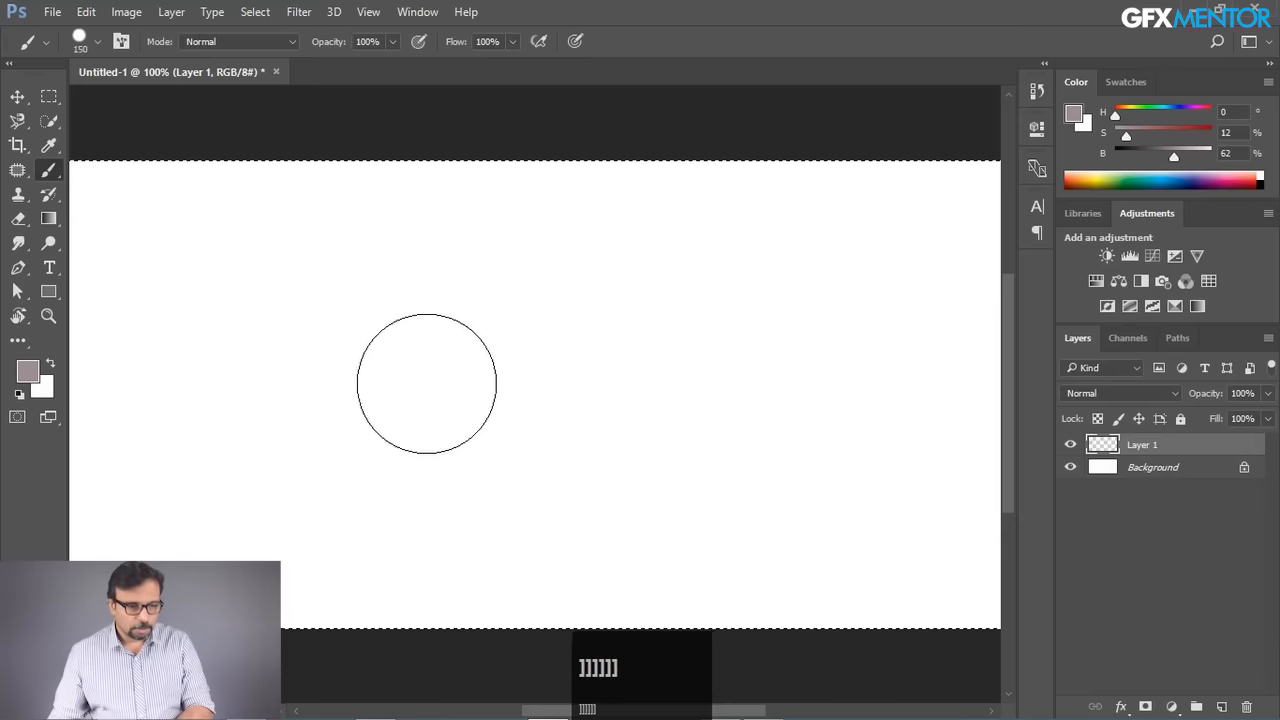
{"action": "mouse_move", "coordinate": [471, 412]}
{"action": "left_mouse_down"}
{"action": "mouse_move", "coordinate": [586, 409]}
{"action": "mouse_move", "coordinate": [566, 340]}
{"action": "mouse_move", "coordinate": [610, 400]}
{"action": "left_mouse_up"}
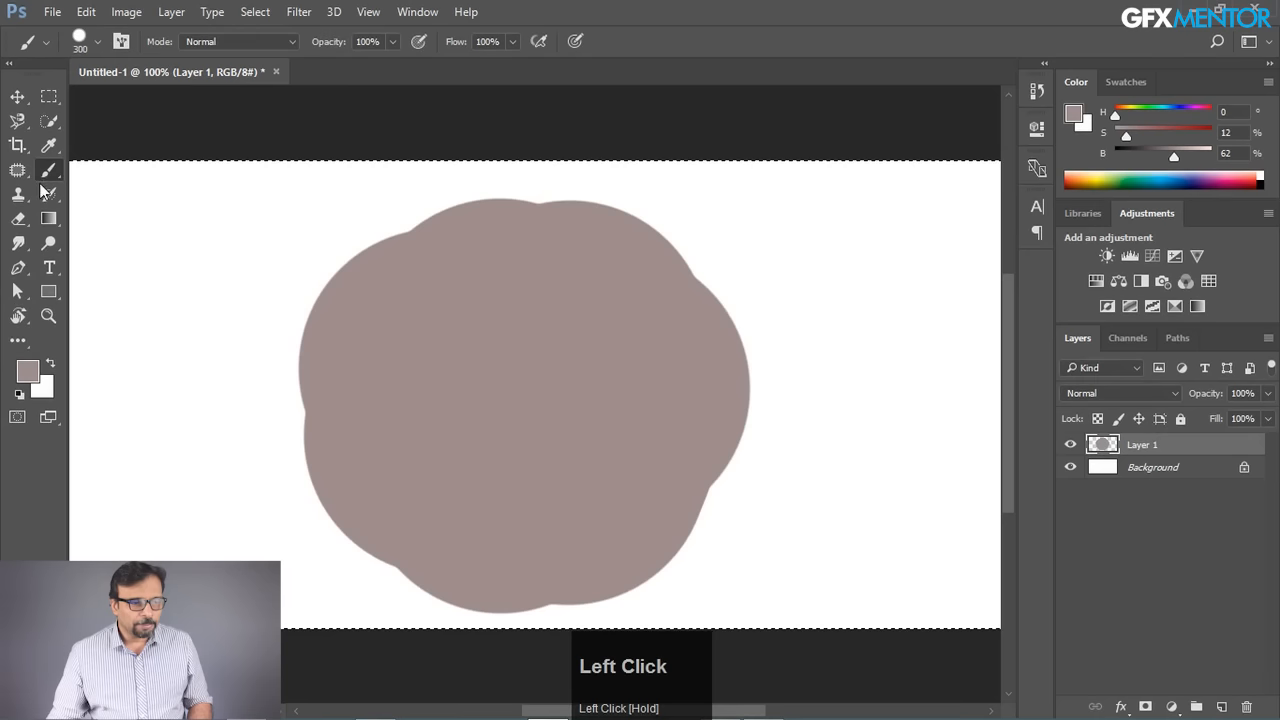
- Reset the colors to black and white and try Normal-mode black strokes over the gray shape's upper-left part, undoing them
{"action": "left_click", "coordinate": [19, 396]}
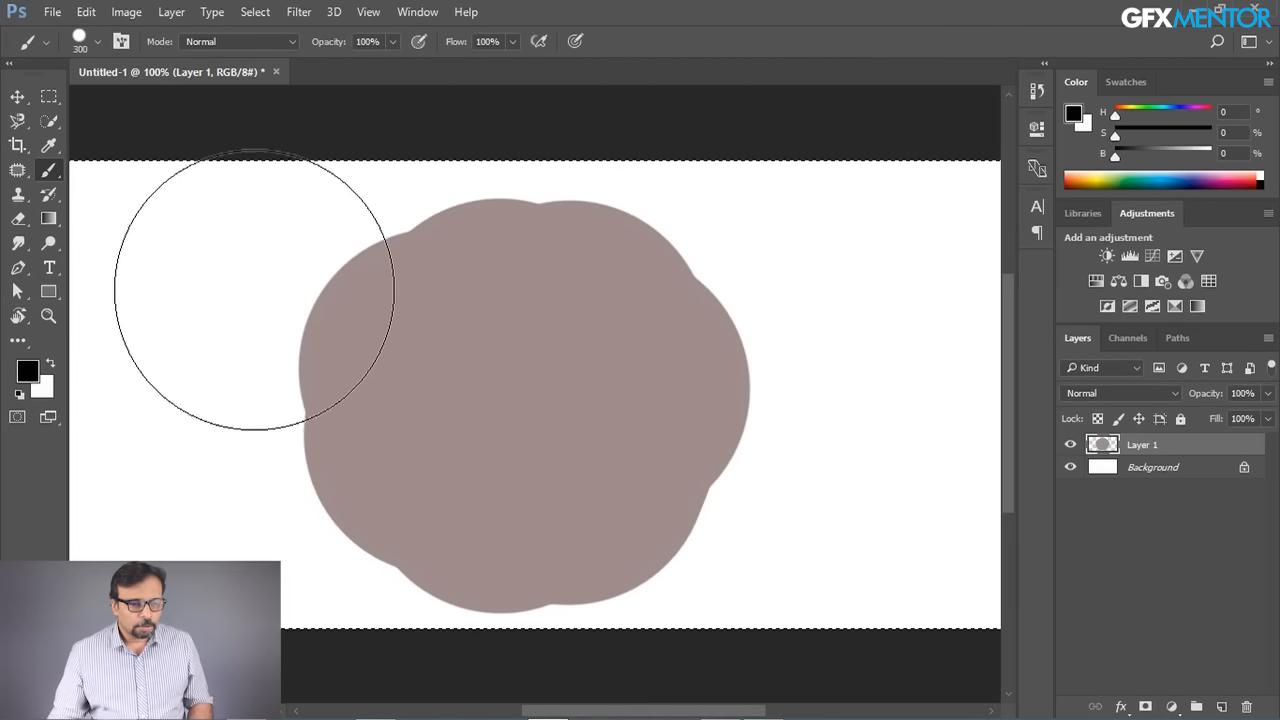
{"action": "left_click", "coordinate": [241, 332]}
{"action": "left_click_drag", "start_coordinate": [315, 288], "coordinate": [460, 157]}
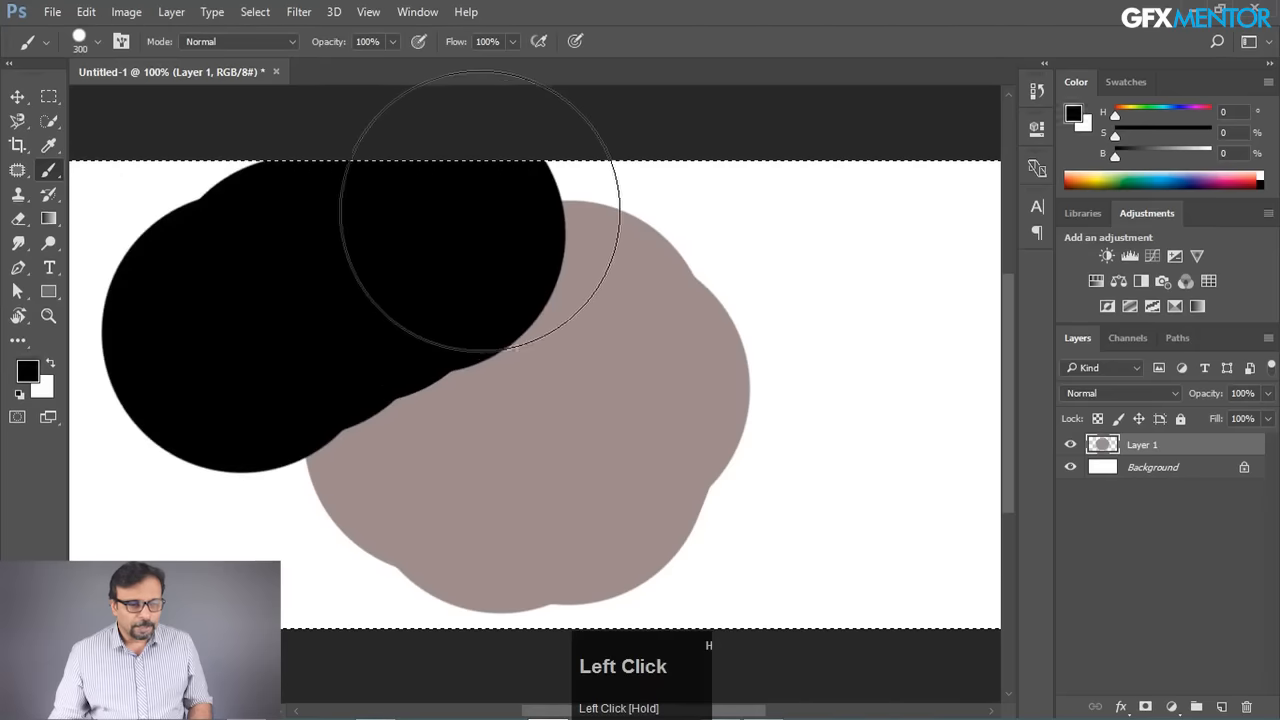
{"action": "key", "text": "ctrl+z"}
{"action": "mouse_move", "coordinate": [231, 394]}
{"action": "left_mouse_down"}
{"action": "mouse_move", "coordinate": [243, 366]}
{"action": "mouse_move", "coordinate": [509, 186]}
{"action": "mouse_move", "coordinate": [500, 217]}
{"action": "left_mouse_up"}
{"action": "key", "text": "ctrl+z"}
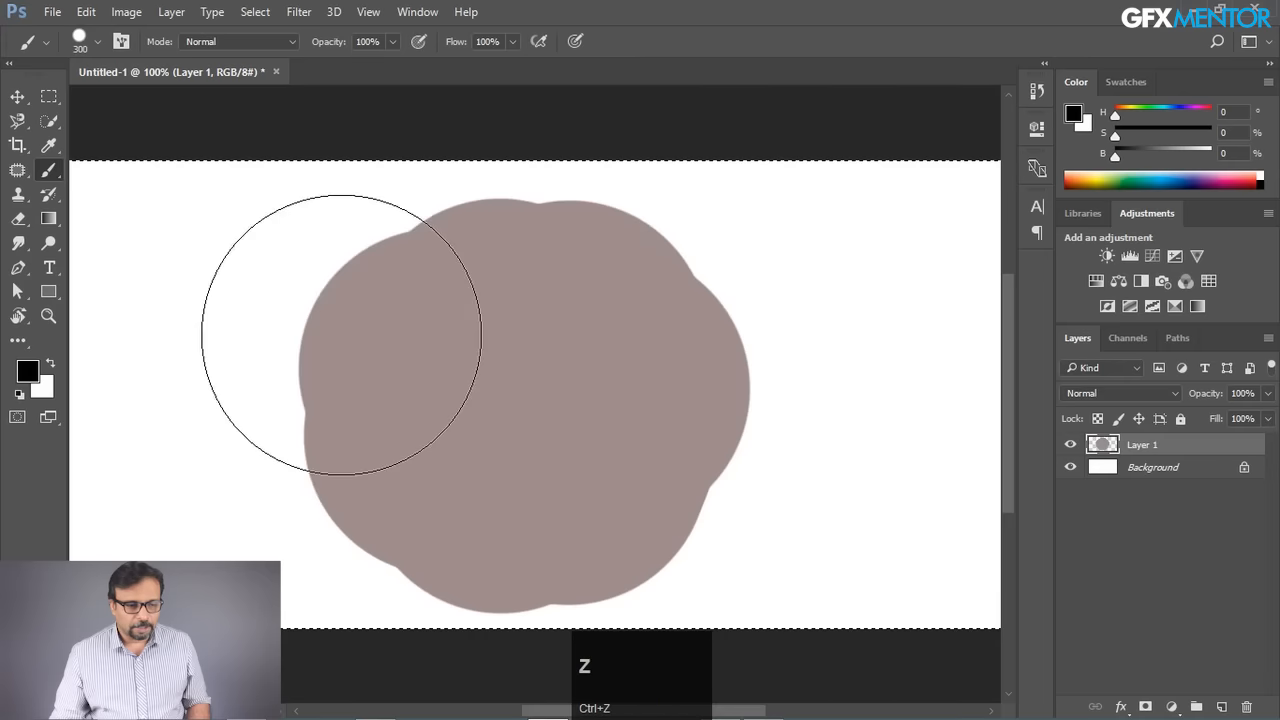
- Set the brush's blending mode to Dissolve and try a hard black stroke over the gray shape, undoing it
{"action": "left_click", "coordinate": [270, 42]}
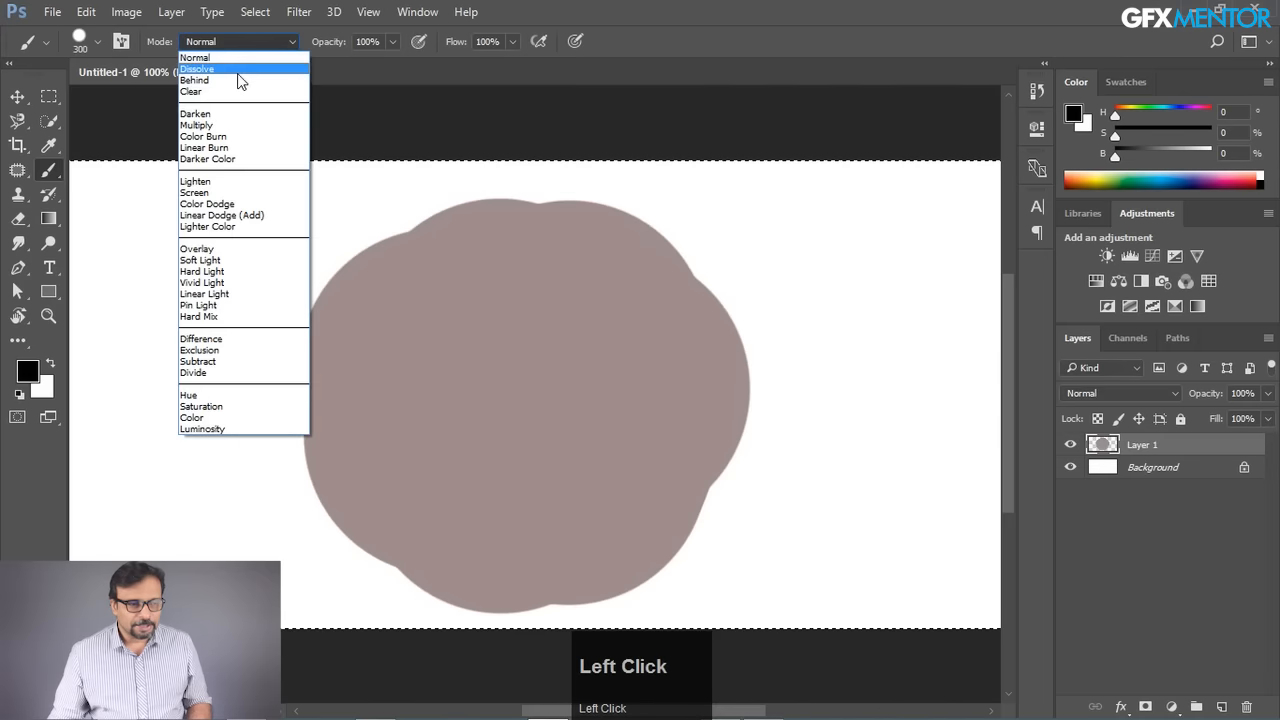
{"action": "left_click", "coordinate": [236, 70]}
{"action": "mouse_move", "coordinate": [237, 369]}
{"action": "left_mouse_down"}
{"action": "mouse_move", "coordinate": [443, 214]}
{"action": "mouse_move", "coordinate": [578, 397]}
{"action": "left_mouse_up"}
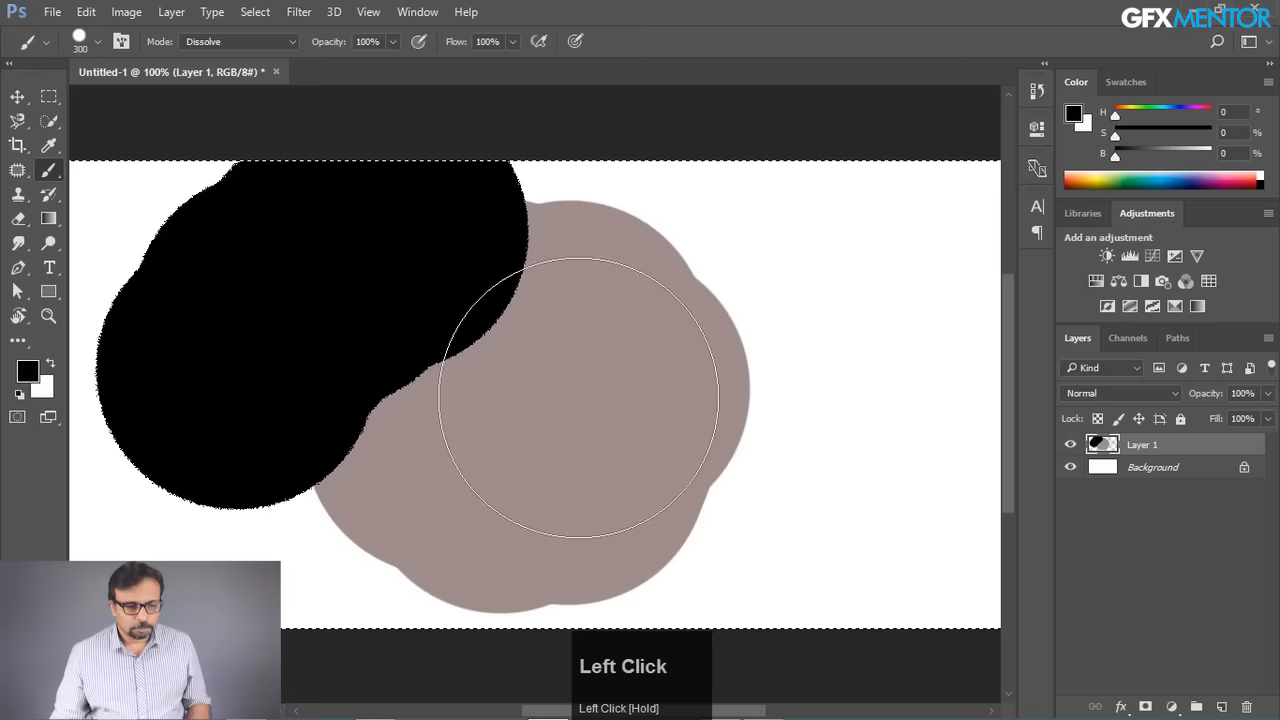
{"action": "mouse_move", "coordinate": [488, 296]}
{"action": "left_mouse_down"}
{"action": "mouse_move", "coordinate": [638, 388]}
{"action": "mouse_move", "coordinate": [420, 294]}
{"action": "mouse_move", "coordinate": [580, 368]}
{"action": "left_mouse_up"}
{"action": "key", "text": "ctrl+z"}
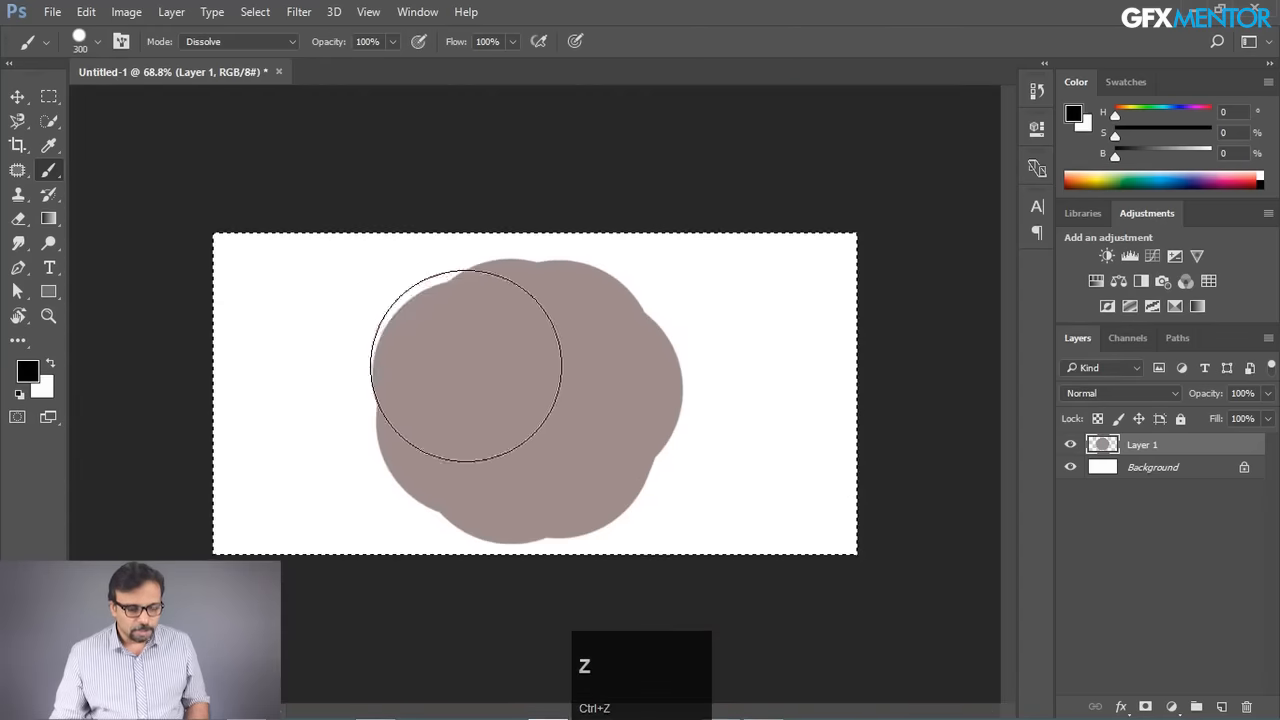
- Lower the brush's hardness to the minimum and try soft Dissolve strokes in black over and around the gray shape
{"action": "right_click", "coordinate": [466, 366]}
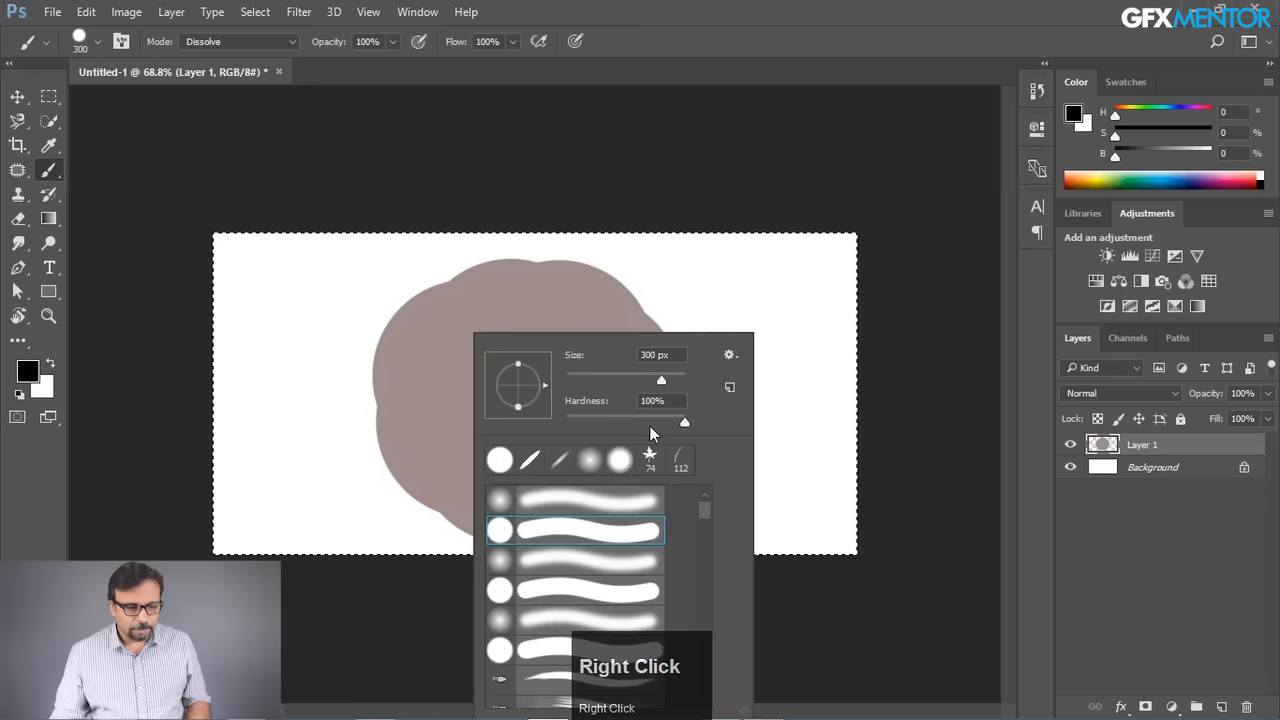
{"action": "left_click_drag", "start_coordinate": [650, 432], "coordinate": [523, 420]}
{"action": "mouse_move", "coordinate": [300, 466]}
{"action": "left_mouse_down"}
{"action": "mouse_move", "coordinate": [396, 303]}
{"action": "mouse_move", "coordinate": [503, 237]}
{"action": "left_mouse_up"}
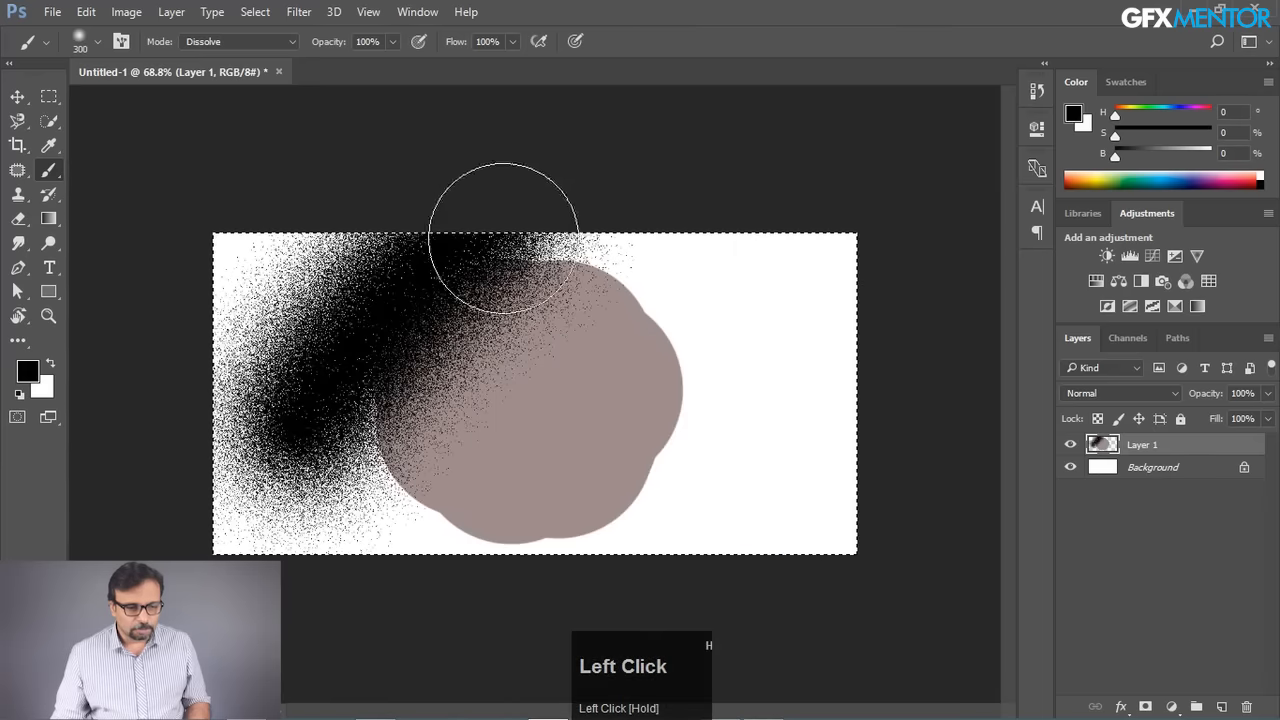
{"action": "mouse_move", "coordinate": [719, 322]}
{"action": "left_mouse_down"}
{"action": "mouse_move", "coordinate": [662, 467]}
{"action": "mouse_move", "coordinate": [540, 526]}
{"action": "left_mouse_up"}
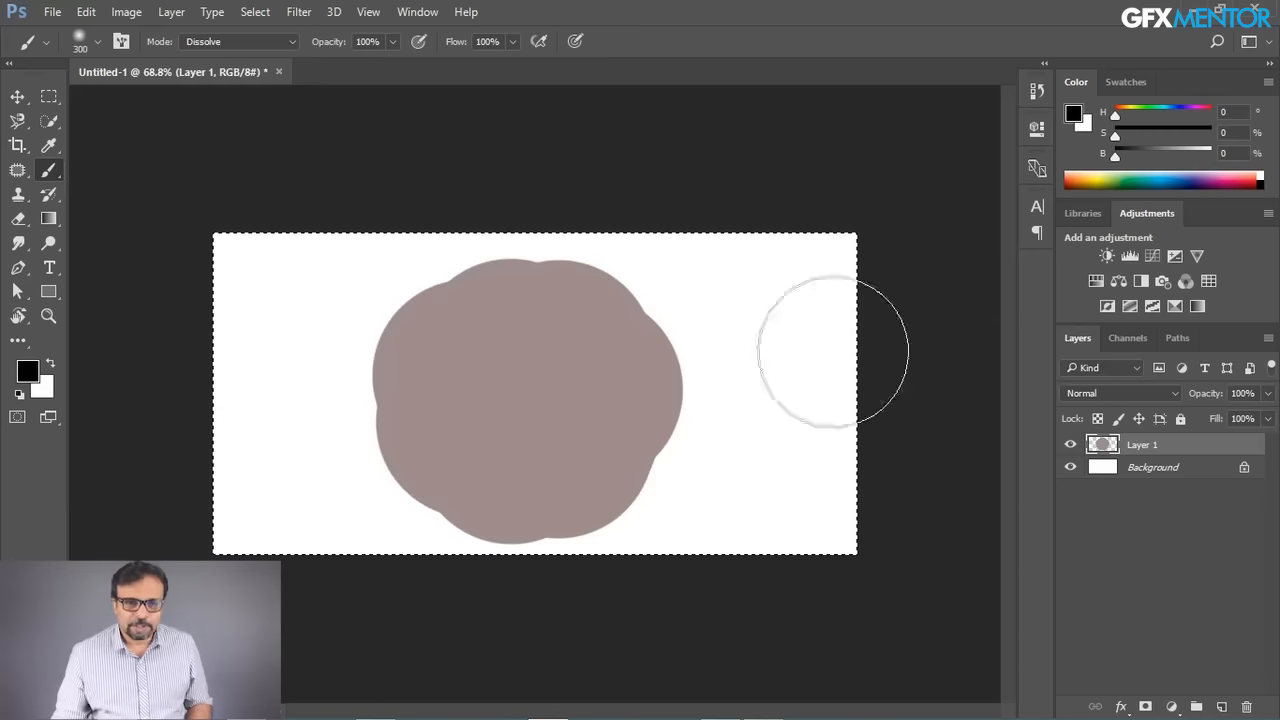
- Set the brush's blending mode to Behind and try soft black strokes around the gray shape on Layer 1
{"action": "left_click", "coordinate": [248, 46]}
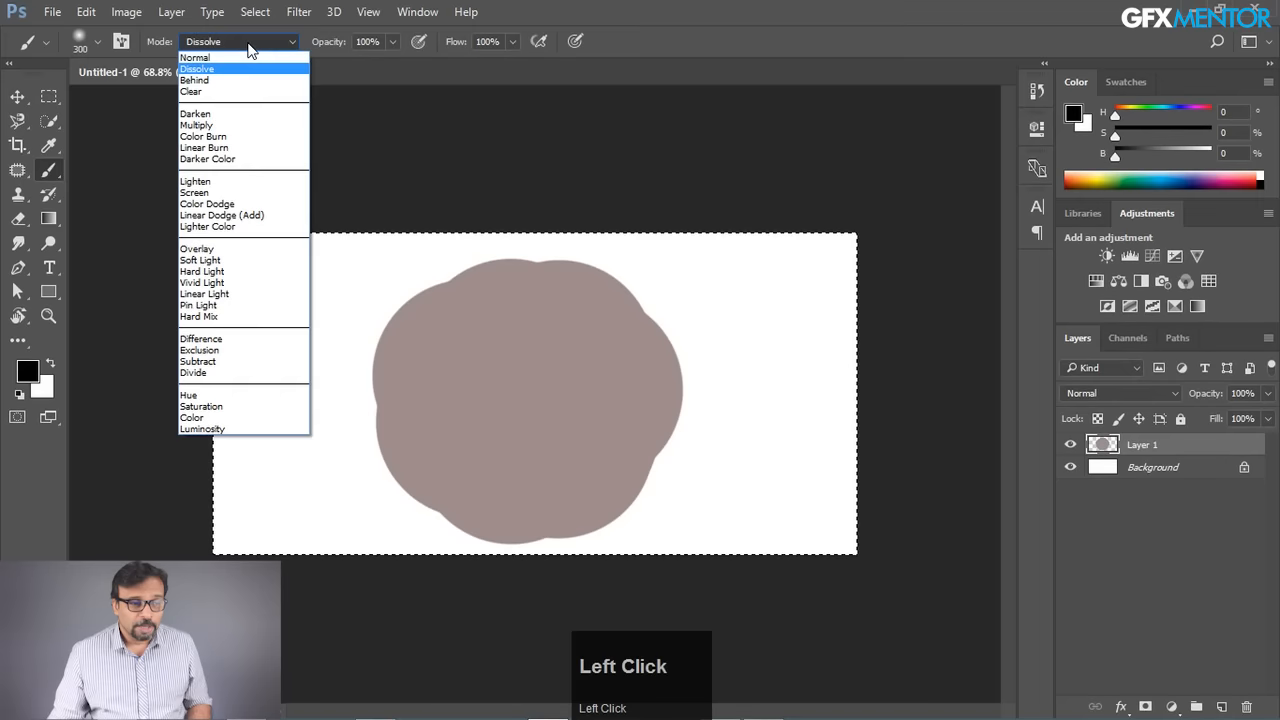
{"action": "left_click", "coordinate": [212, 80]}
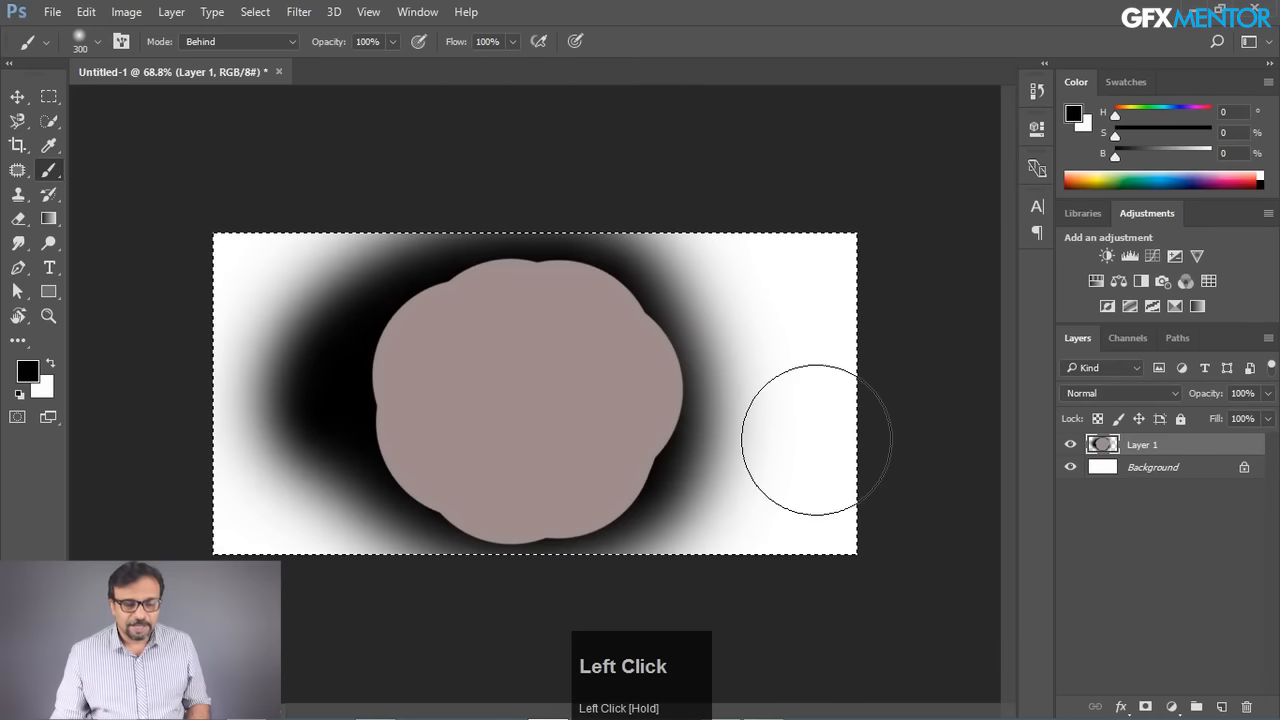
- Set the brush's blending mode to Darken and try a soft black stroke over the gray shape, undoing it
{"action": "left_click", "coordinate": [275, 42]}
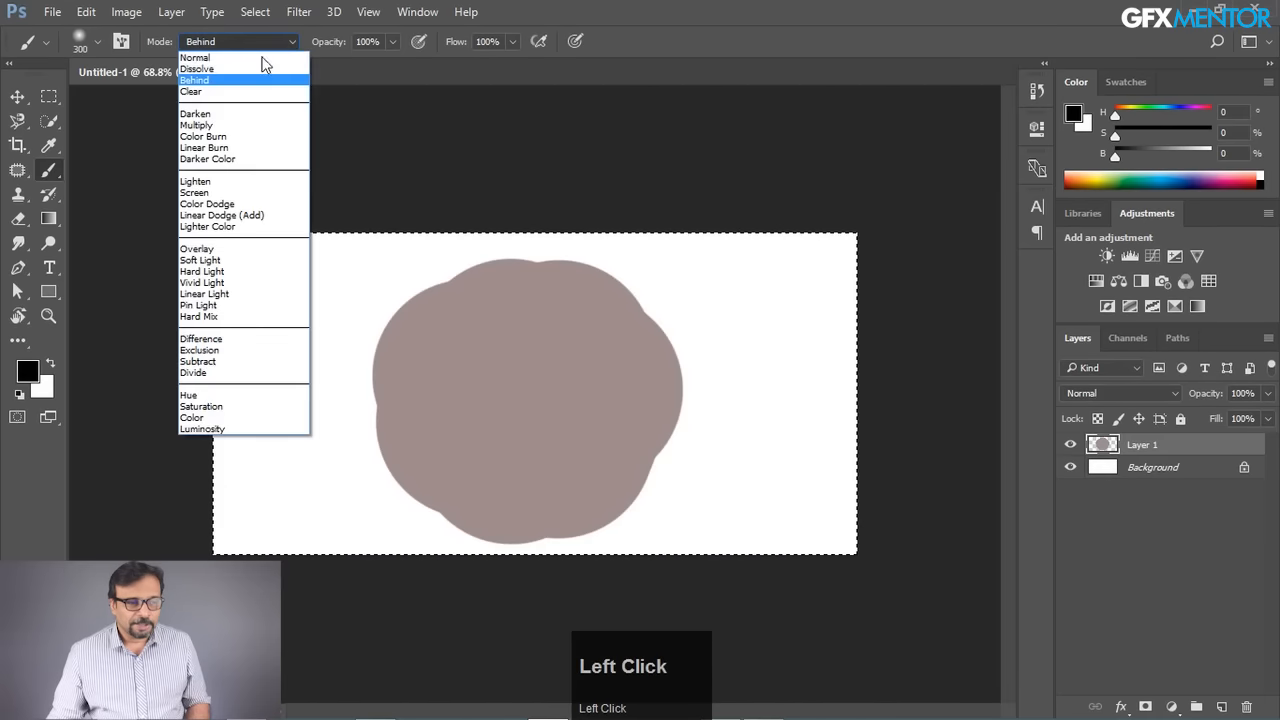
{"action": "left_click", "coordinate": [200, 114]}
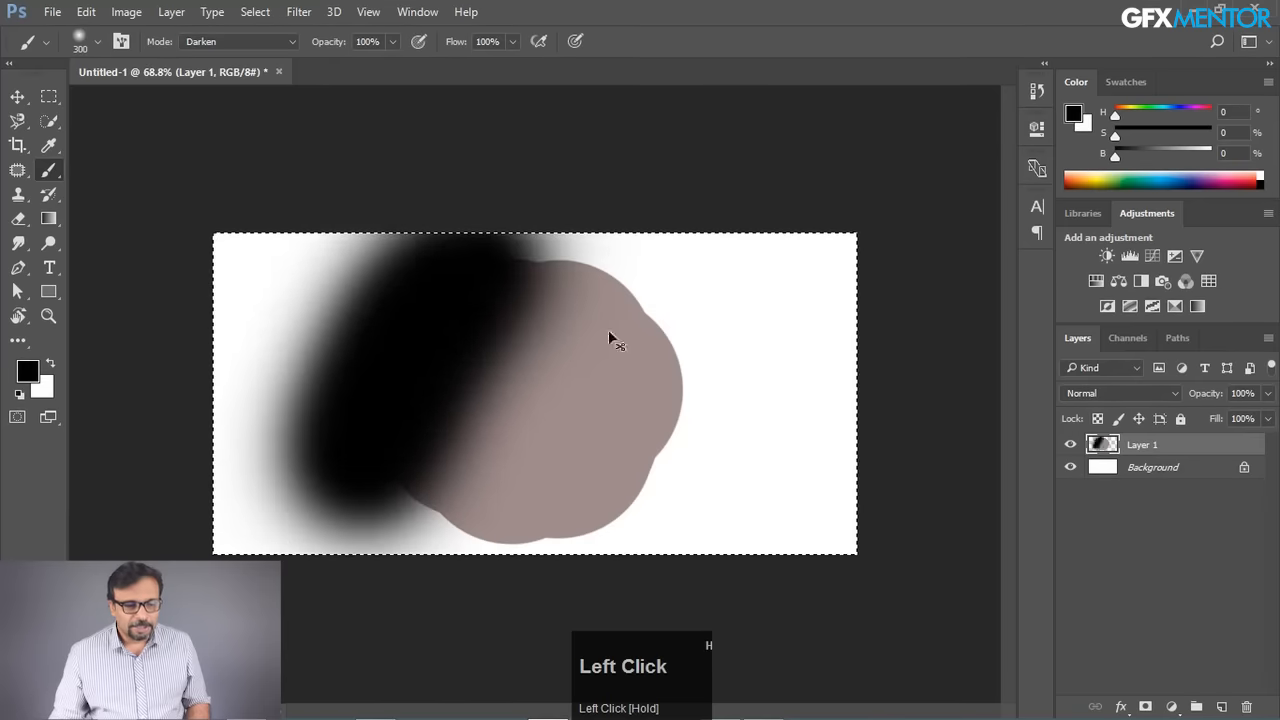
{"action": "key", "text": "ctrl+z"}
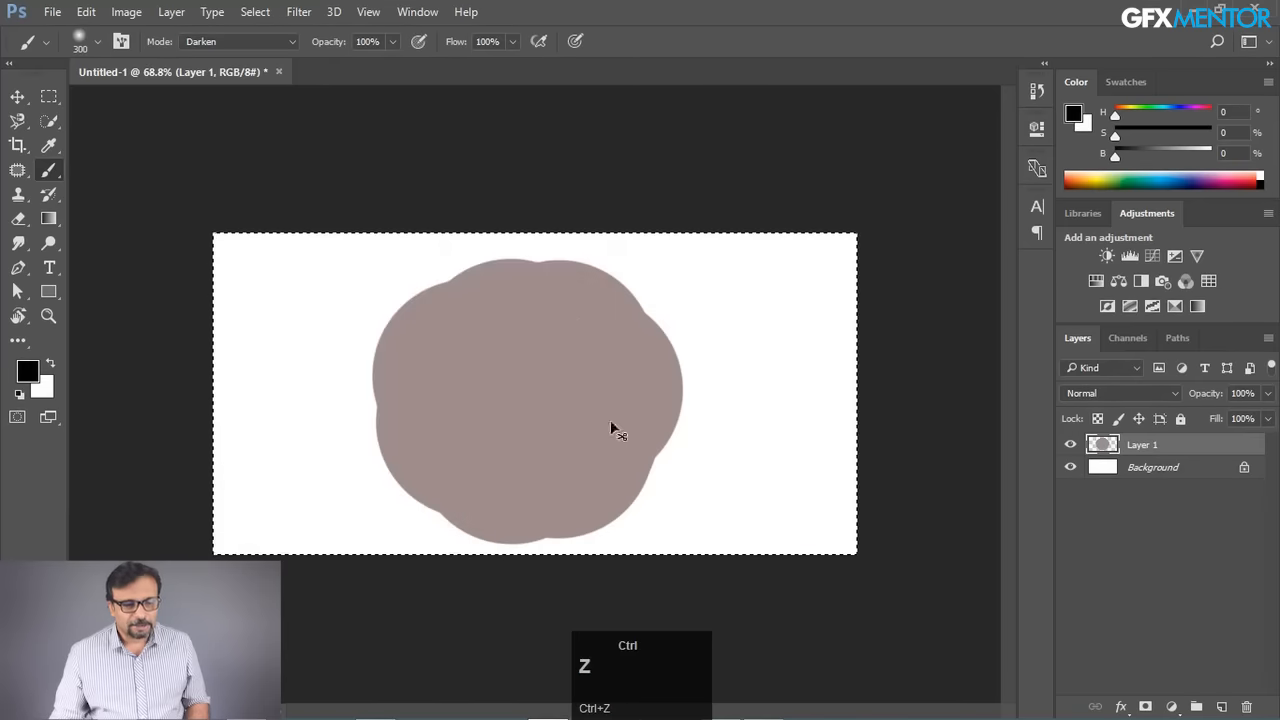
- Set the brush's blending mode to Screen and try black painting on the gray shape, undoing it
{"action": "left_click", "coordinate": [232, 43]}
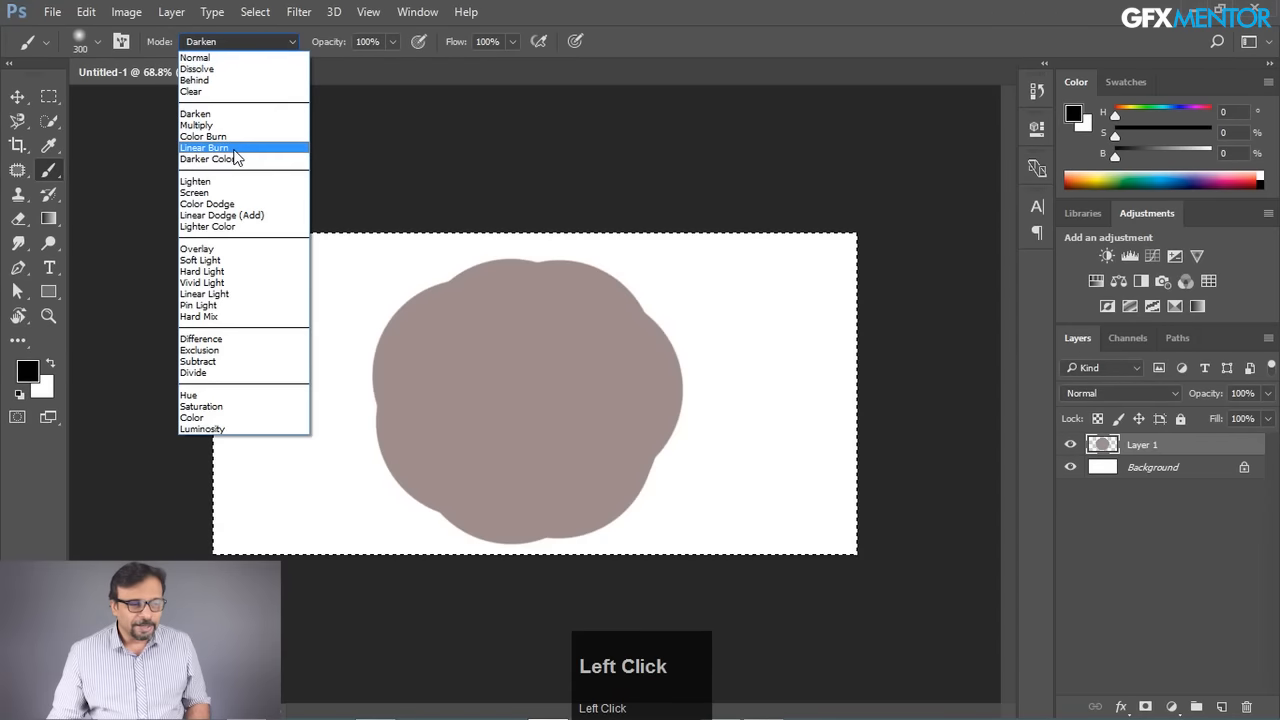
{"action": "left_click", "coordinate": [231, 206]}
{"action": "left_click", "coordinate": [228, 193]}
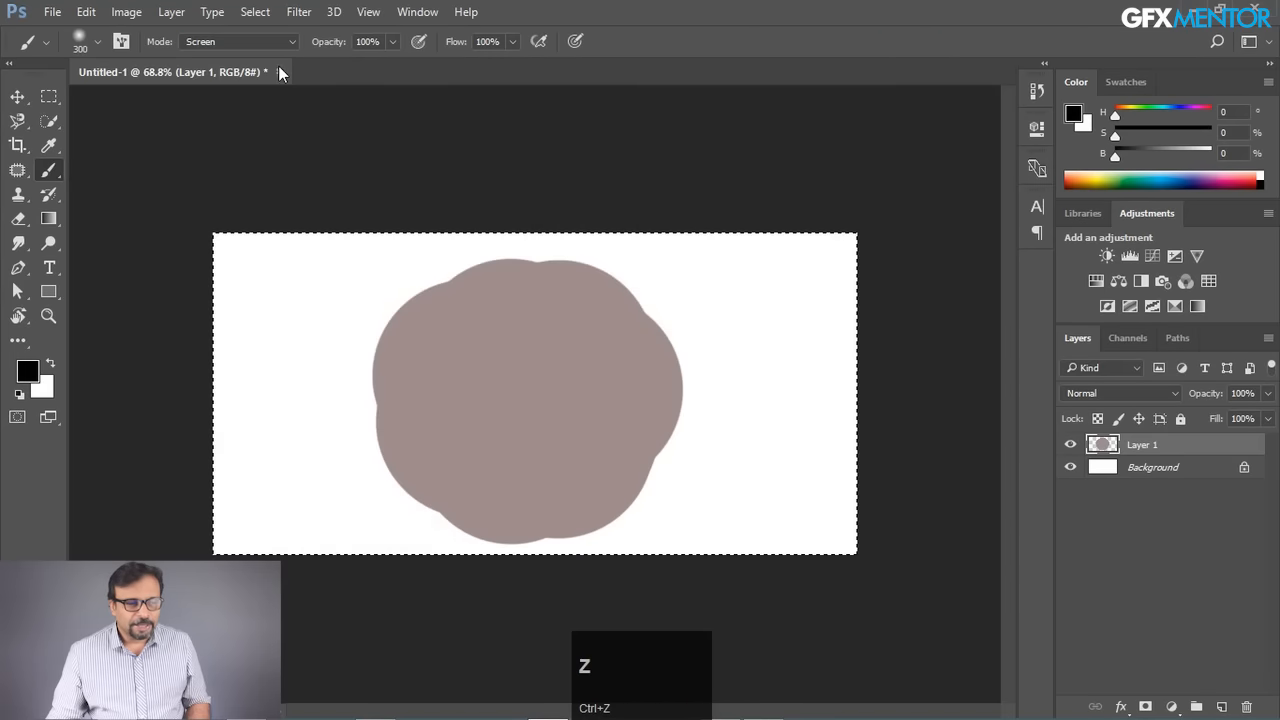
- Return the brush's blending mode to Normal
{"action": "left_click", "coordinate": [266, 42]}
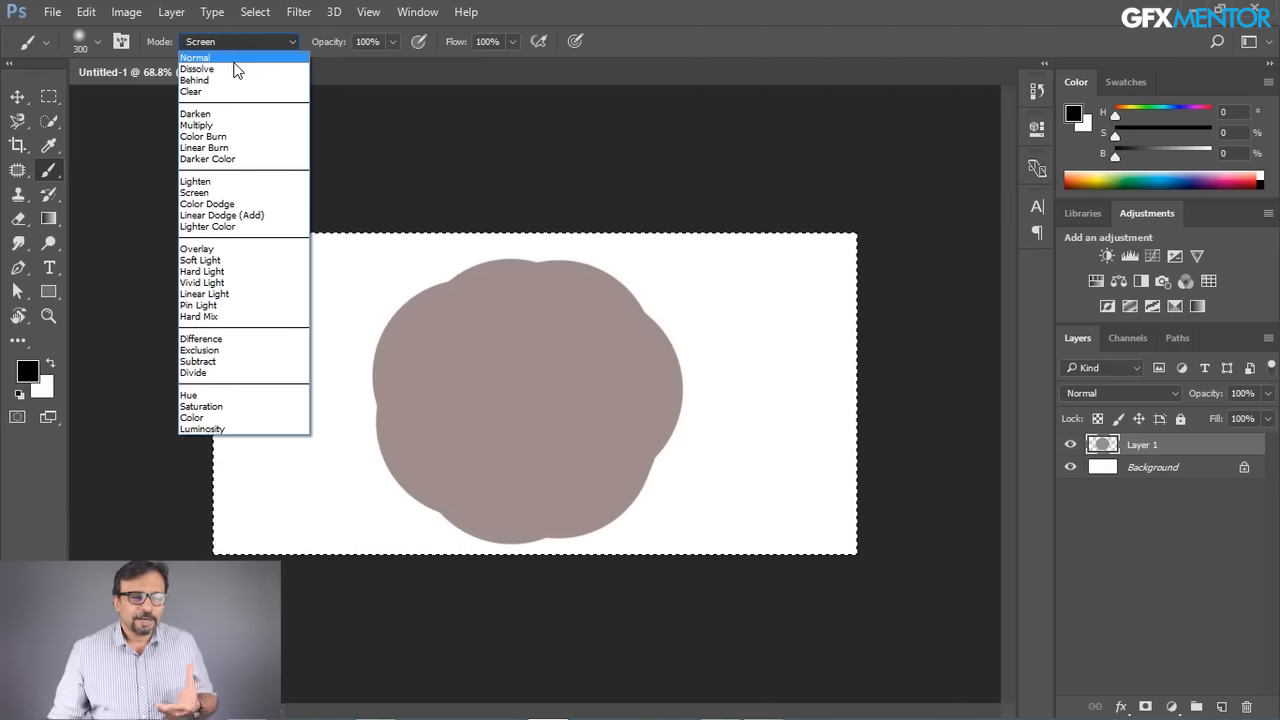
{"action": "left_click", "coordinate": [234, 60]}
{"action": "mouse_move", "coordinate": [297, 306]}
{"action": "left_mouse_down"}
{"action": "mouse_move", "coordinate": [547, 324]}
{"action": "mouse_move", "coordinate": [748, 343]}
{"action": "left_mouse_up"}
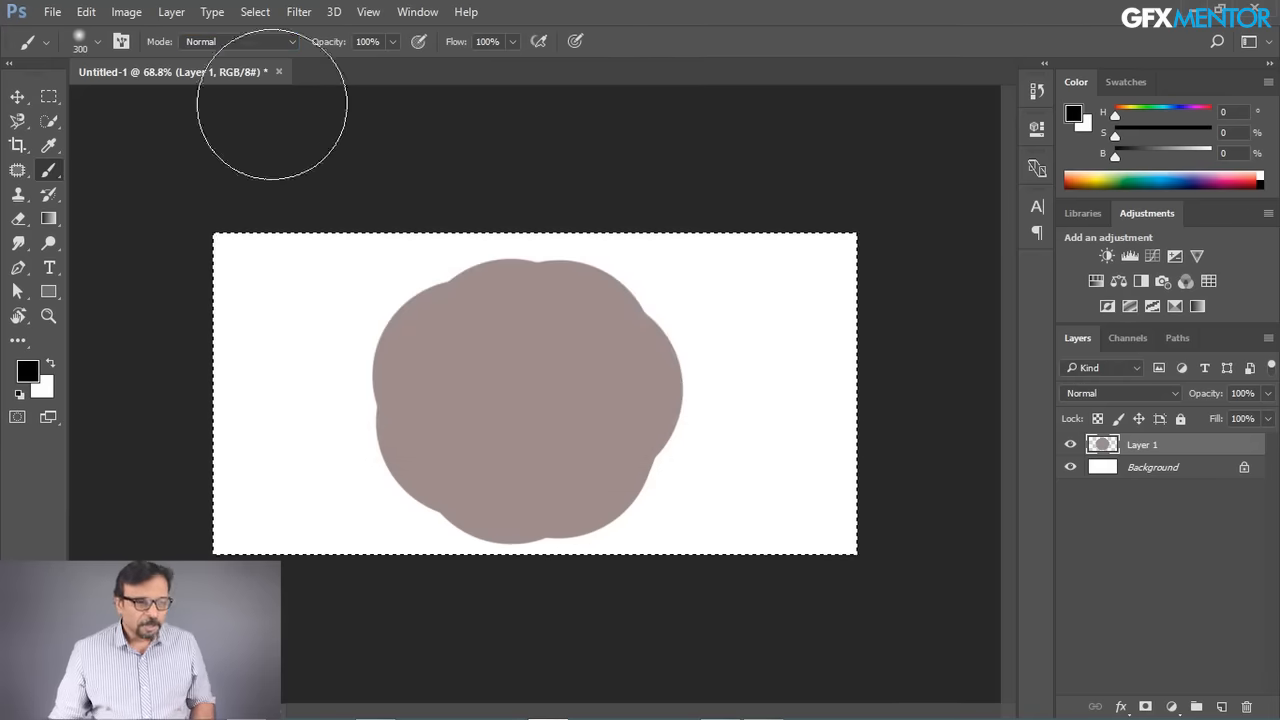
{"action": "left_click", "coordinate": [257, 42]}
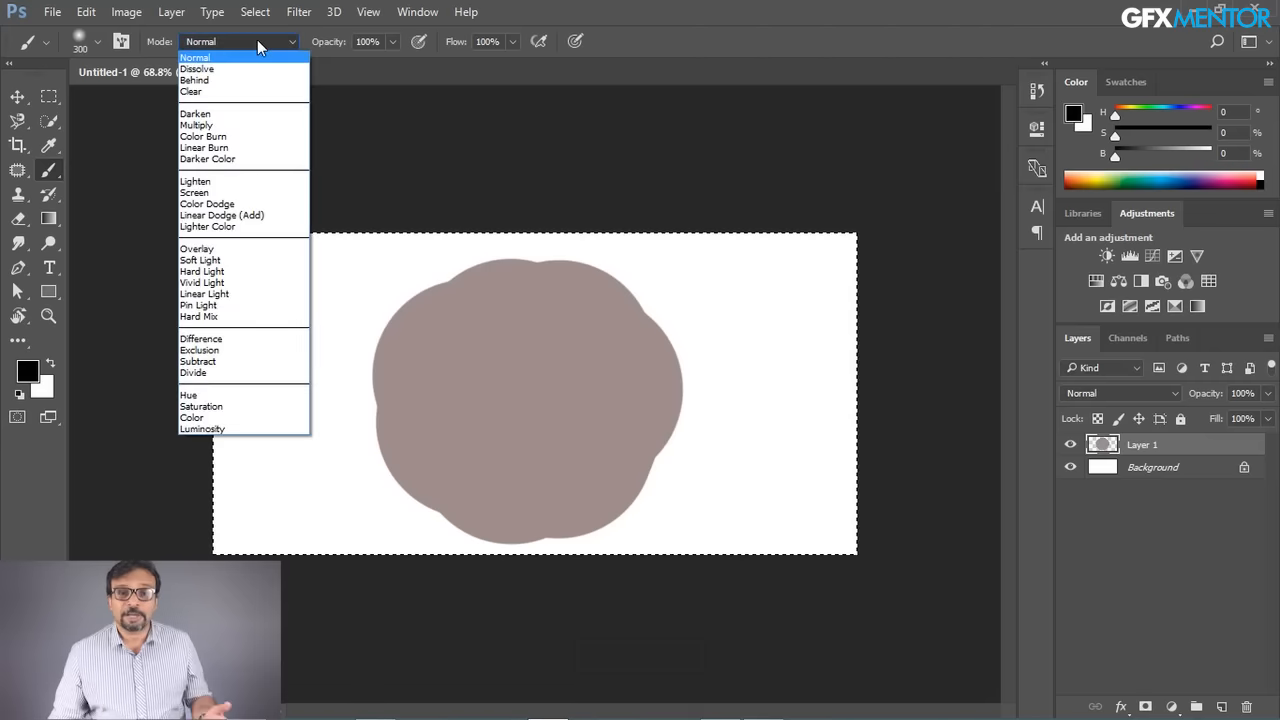
{"action": "left_click", "coordinate": [259, 40]}
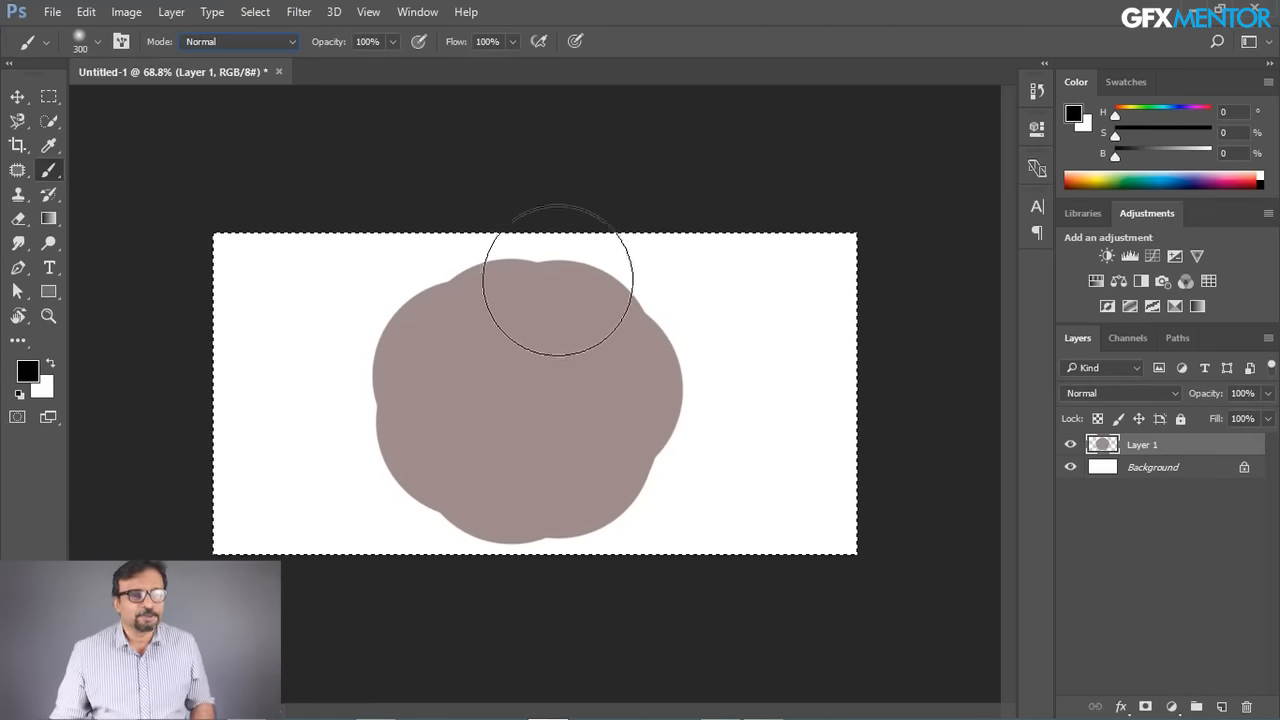
- Delete the gray shape from Layer 1 and remove the selection
{"action": "key", "text": "m"}
{"action": "key", "text": "Delete"}
{"action": "key", "text": "ctrl+d"}
- Set the foreground color to red (ef1919) and paint a large soft blob at 100% opacity on the canvas's left half
{"action": "left_click", "coordinate": [48, 145]}
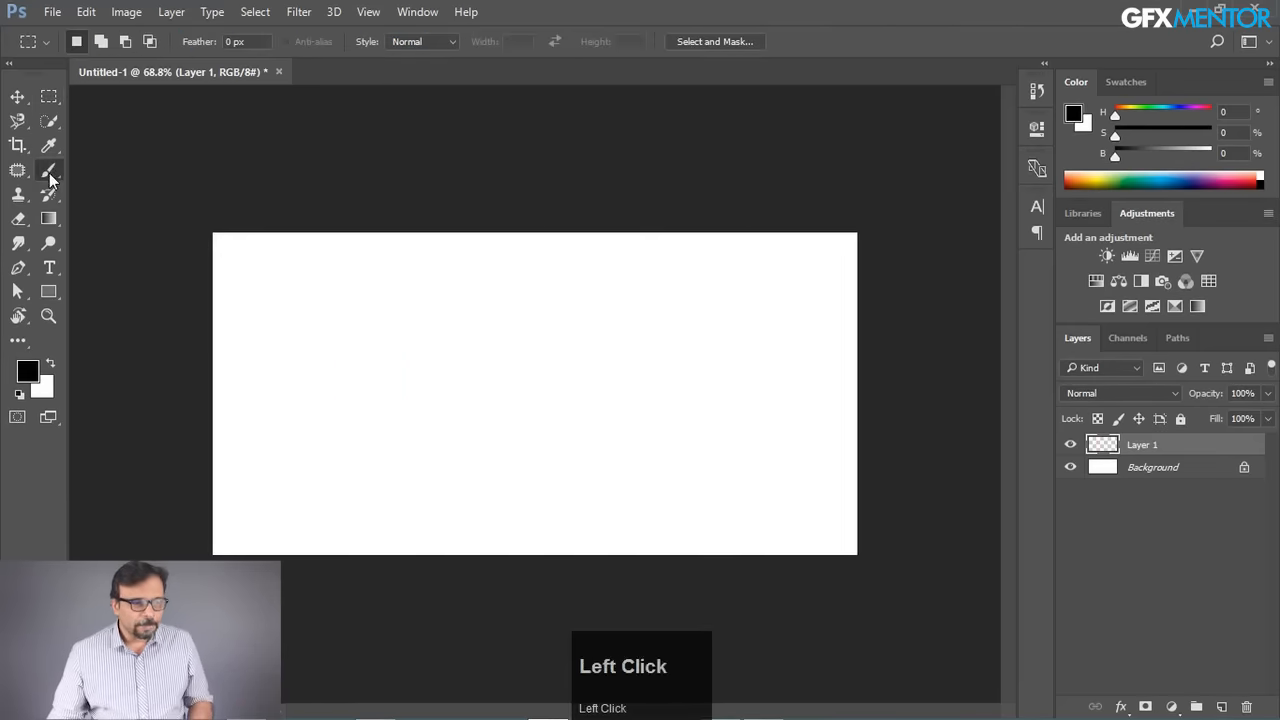
{"action": "left_click", "coordinate": [27, 371]}
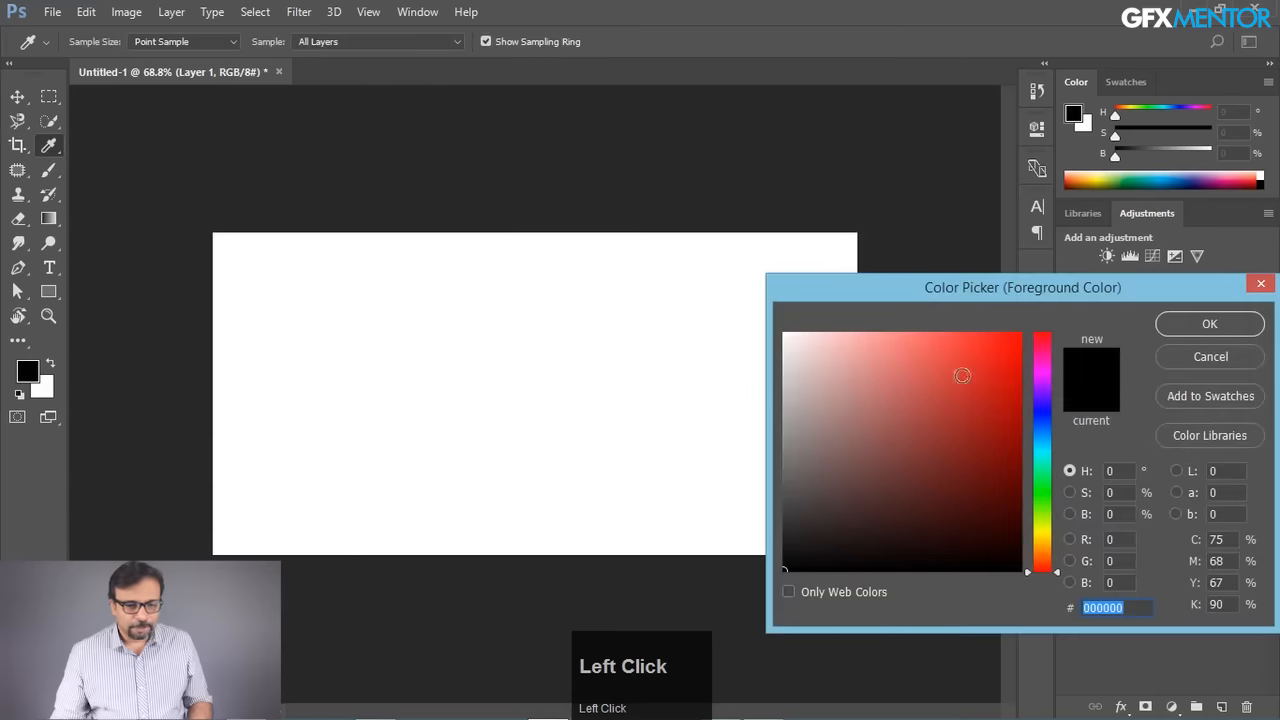
{"action": "left_click", "coordinate": [996, 346]}
{"action": "left_click", "coordinate": [1176, 323]}
{"action": "key", "text": "b"}
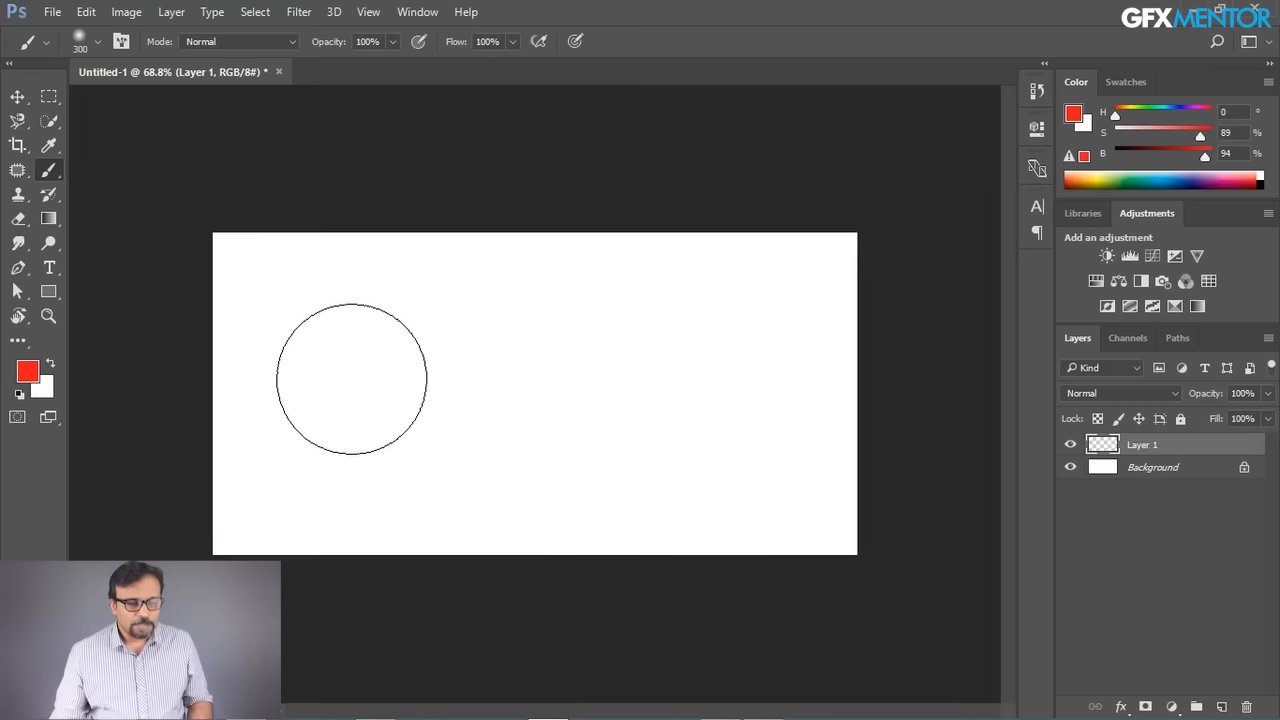
{"action": "left_click_drag", "start_coordinate": [394, 41], "coordinate": [340, 57]}
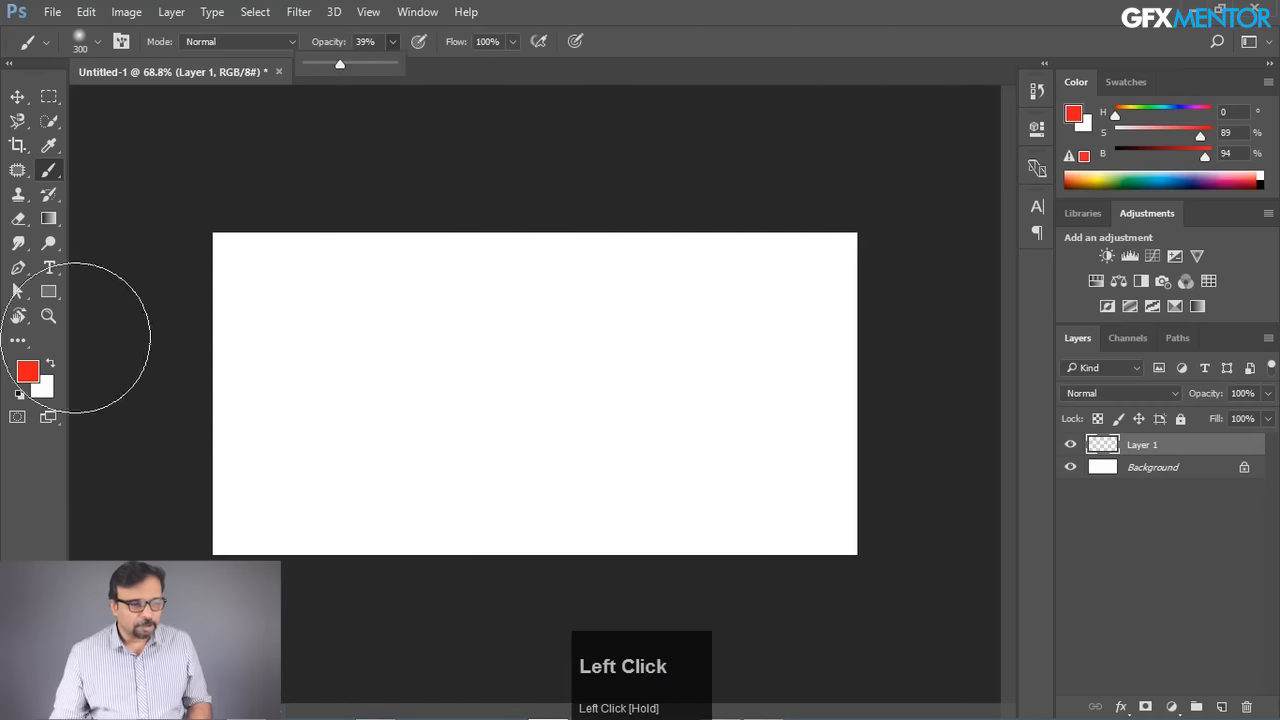
{"action": "mouse_move", "coordinate": [345, 66]}
{"action": "left_mouse_down"}
{"action": "mouse_move", "coordinate": [429, 380]}
{"action": "mouse_move", "coordinate": [523, 400]}
{"action": "mouse_move", "coordinate": [366, 449]}
{"action": "mouse_move", "coordinate": [452, 387]}
{"action": "mouse_move", "coordinate": [300, 430]}
{"action": "left_mouse_up"}
- Set the foreground color to blue (H 215, S 89, B 94) and try a full-opacity stroke beside the red blob, undoing it
{"action": "left_click", "coordinate": [27, 371]}
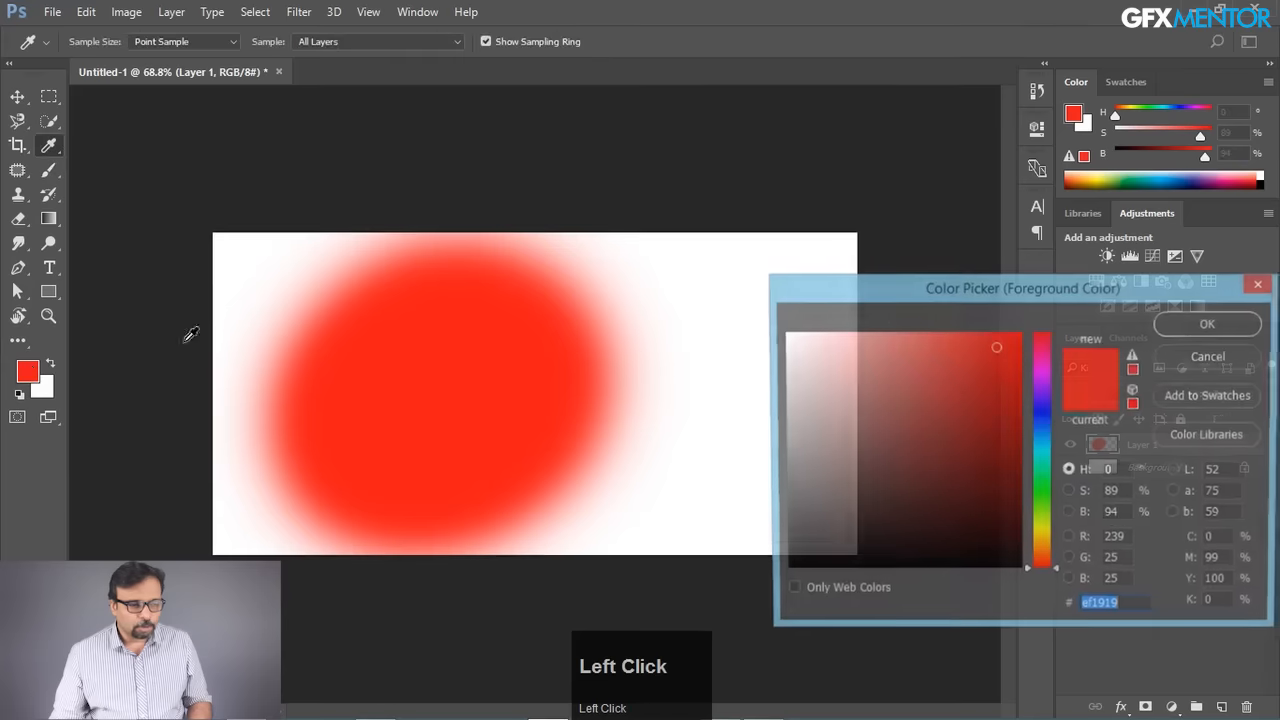
{"action": "left_click_drag", "start_coordinate": [1037, 437], "coordinate": [1068, 427]}
{"action": "left_click", "coordinate": [1209, 324]}
{"action": "key", "text": "b"}
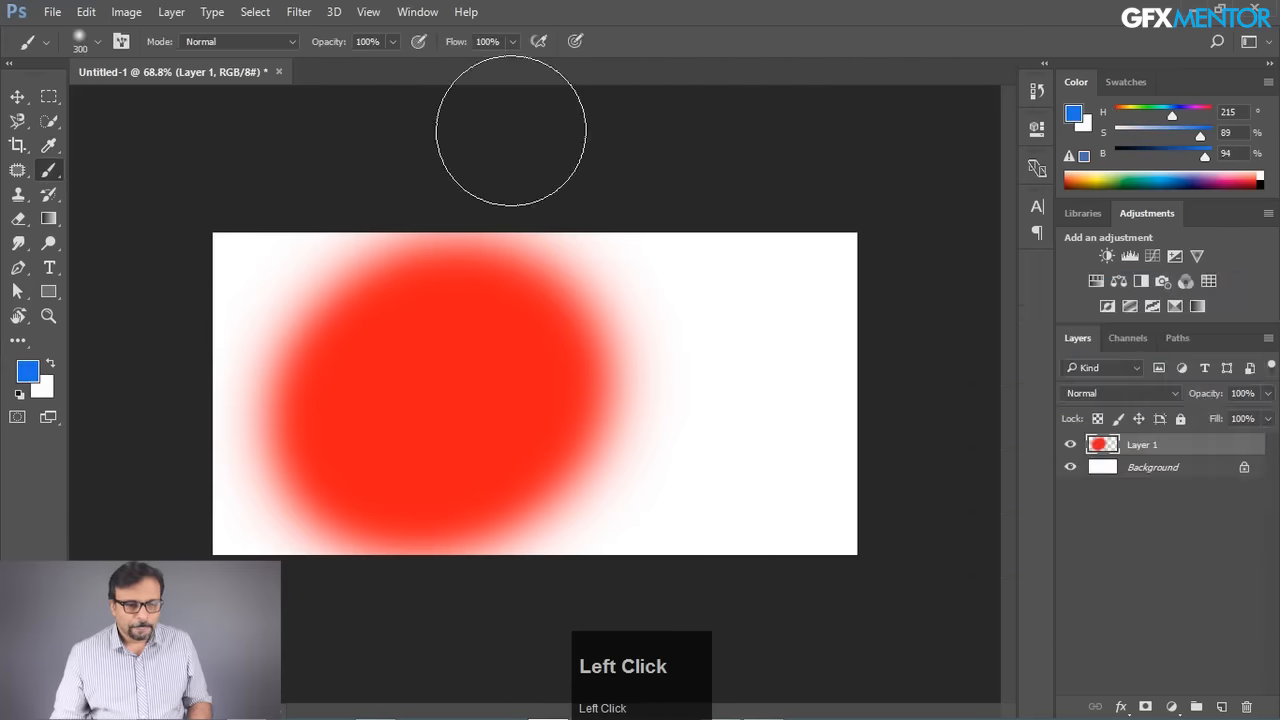
{"action": "mouse_move", "coordinate": [668, 272]}
{"action": "left_mouse_down"}
{"action": "mouse_move", "coordinate": [457, 537]}
{"action": "mouse_move", "coordinate": [614, 186]}
{"action": "mouse_move", "coordinate": [846, 223]}
{"action": "mouse_move", "coordinate": [1198, 416]}
{"action": "left_mouse_up"}
{"action": "key", "text": "ctrl+z"}
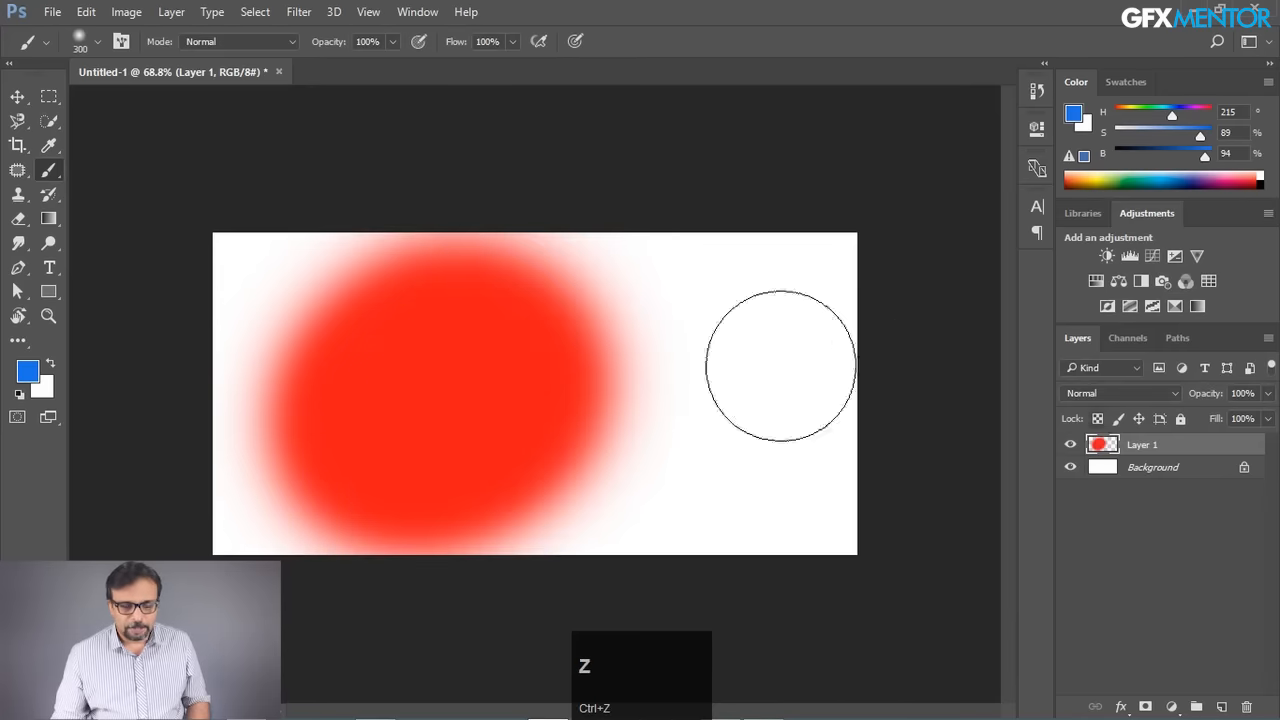
- Set the brush's opacity to 48% and try a blue stroke overlapping the red blob's right side, undoing it
{"action": "left_click", "coordinate": [393, 41]}
{"action": "left_click_drag", "start_coordinate": [349, 62], "coordinate": [346, 62]}
{"action": "mouse_move", "coordinate": [594, 329]}
{"action": "left_mouse_down"}
{"action": "mouse_move", "coordinate": [677, 278]}
{"action": "mouse_move", "coordinate": [597, 342]}
{"action": "mouse_move", "coordinate": [524, 530]}
{"action": "mouse_move", "coordinate": [672, 259]}
{"action": "mouse_move", "coordinate": [581, 568]}
{"action": "mouse_move", "coordinate": [748, 218]}
{"action": "mouse_move", "coordinate": [703, 454]}
{"action": "mouse_move", "coordinate": [643, 591]}
{"action": "mouse_move", "coordinate": [646, 573]}
{"action": "mouse_move", "coordinate": [622, 560]}
{"action": "mouse_move", "coordinate": [536, 395]}
{"action": "mouse_move", "coordinate": [644, 455]}
{"action": "mouse_move", "coordinate": [544, 347]}
{"action": "mouse_move", "coordinate": [648, 380]}
{"action": "left_mouse_up"}
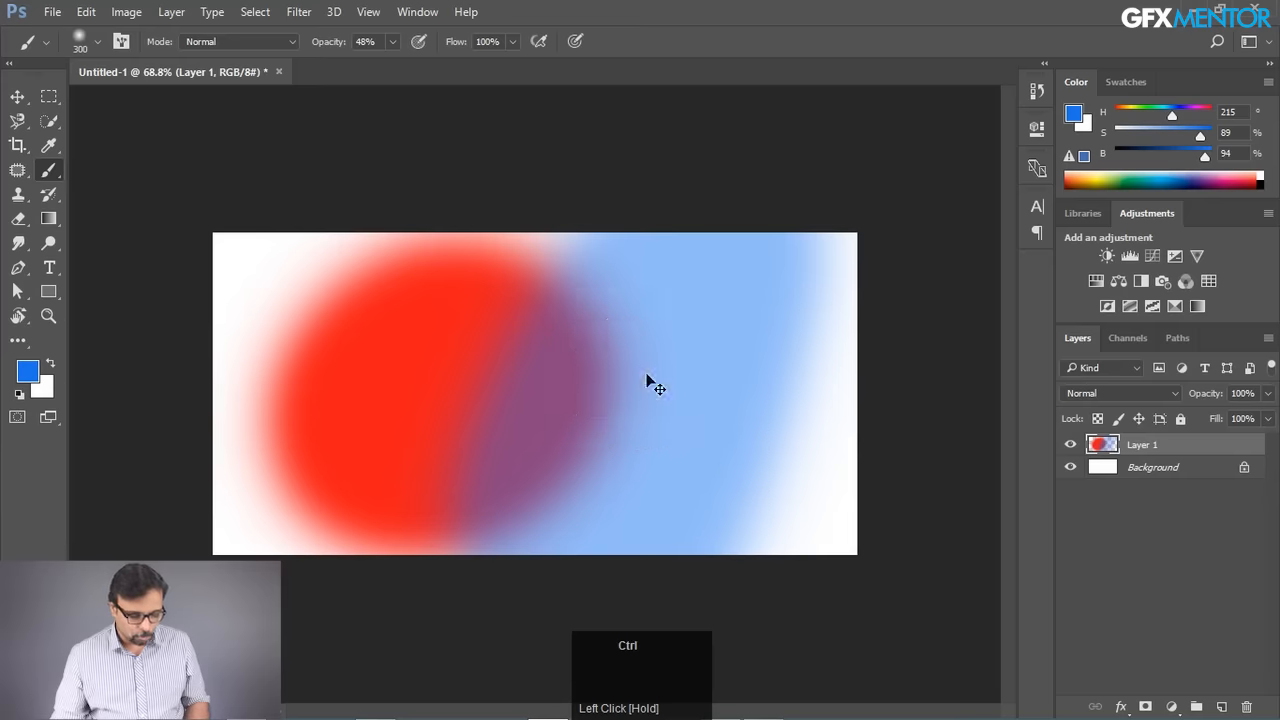
{"action": "key", "text": "ctrl+z"}
- Paint several overlapping blue strokes at 48% opacity across the right part of the canvas and the red blob
{"action": "mouse_move", "coordinate": [543, 543]}
{"action": "left_mouse_down"}
{"action": "mouse_move", "coordinate": [605, 366]}
{"action": "mouse_move", "coordinate": [688, 240]}
{"action": "mouse_move", "coordinate": [567, 571]}
{"action": "mouse_move", "coordinate": [727, 301]}
{"action": "mouse_move", "coordinate": [762, 267]}
{"action": "mouse_move", "coordinate": [666, 565]}
{"action": "mouse_move", "coordinate": [804, 274]}
{"action": "mouse_move", "coordinate": [818, 386]}
{"action": "mouse_move", "coordinate": [780, 581]}
{"action": "mouse_move", "coordinate": [700, 513]}
{"action": "mouse_move", "coordinate": [686, 276]}
{"action": "mouse_move", "coordinate": [648, 284]}
{"action": "mouse_move", "coordinate": [553, 495]}
{"action": "mouse_move", "coordinate": [587, 393]}
{"action": "mouse_move", "coordinate": [605, 234]}
{"action": "mouse_move", "coordinate": [536, 486]}
{"action": "mouse_move", "coordinate": [478, 583]}
{"action": "mouse_move", "coordinate": [515, 519]}
{"action": "mouse_move", "coordinate": [607, 200]}
{"action": "mouse_move", "coordinate": [540, 595]}
{"action": "mouse_move", "coordinate": [666, 388]}
{"action": "mouse_move", "coordinate": [714, 262]}
{"action": "left_mouse_up"}
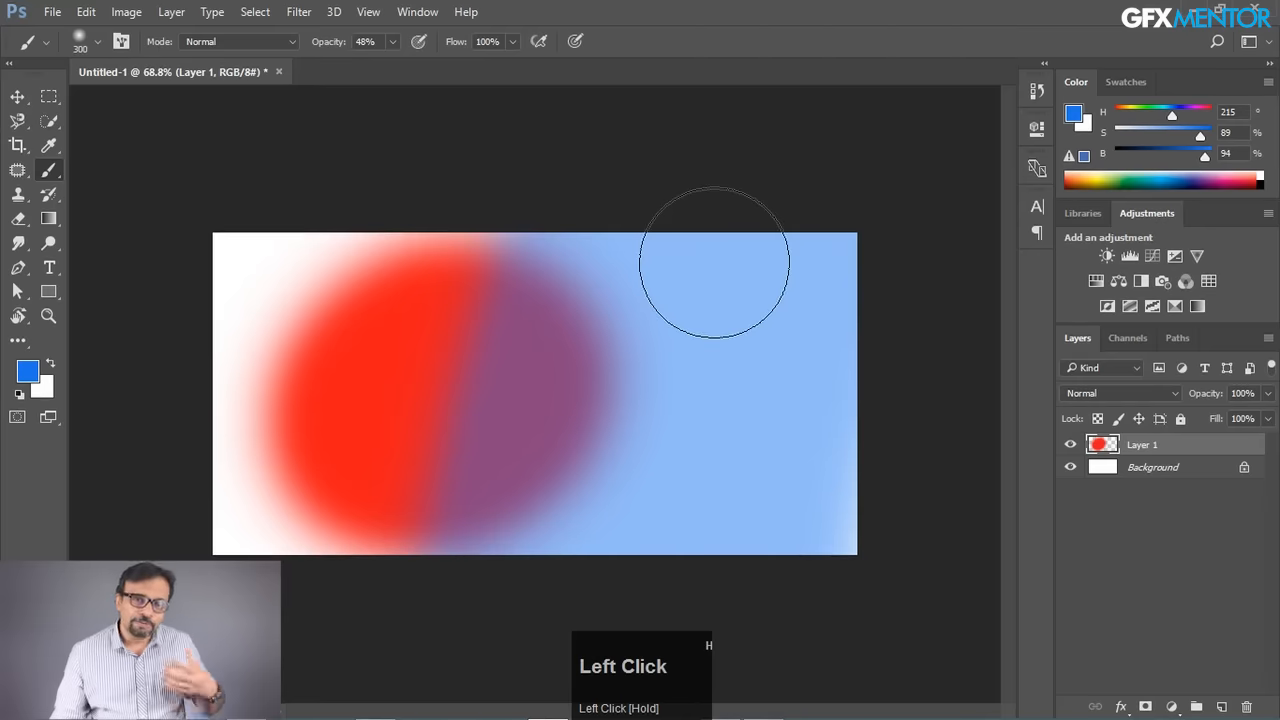
{"action": "mouse_move", "coordinate": [716, 262]}
{"action": "left_mouse_down"}
{"action": "mouse_move", "coordinate": [655, 360]}
{"action": "mouse_move", "coordinate": [596, 354]}
{"action": "mouse_move", "coordinate": [541, 485]}
{"action": "mouse_move", "coordinate": [641, 208]}
{"action": "mouse_move", "coordinate": [550, 397]}
{"action": "mouse_move", "coordinate": [517, 515]}
{"action": "mouse_move", "coordinate": [613, 293]}
{"action": "mouse_move", "coordinate": [528, 523]}
{"action": "mouse_move", "coordinate": [605, 434]}
{"action": "mouse_move", "coordinate": [747, 362]}
{"action": "mouse_move", "coordinate": [738, 527]}
{"action": "mouse_move", "coordinate": [837, 332]}
{"action": "mouse_move", "coordinate": [807, 599]}
{"action": "mouse_move", "coordinate": [810, 572]}
{"action": "mouse_move", "coordinate": [740, 472]}
{"action": "left_mouse_up"}
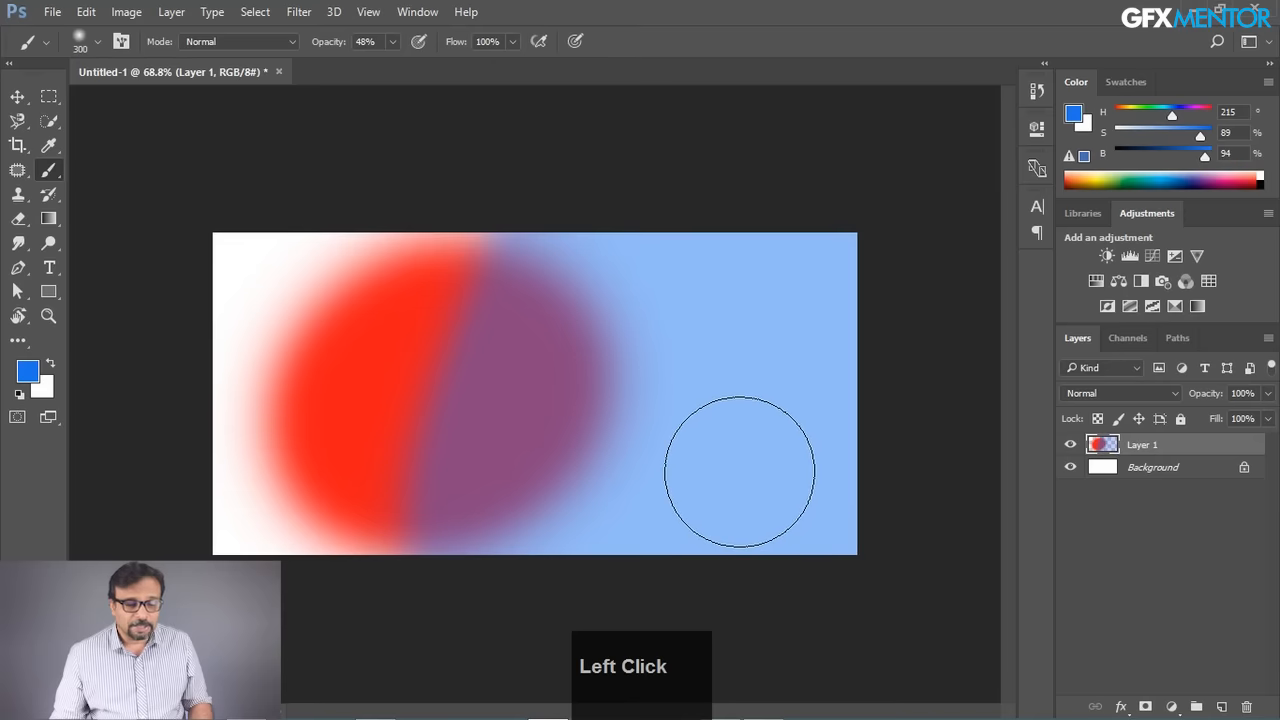
{"action": "mouse_move", "coordinate": [611, 163]}
{"action": "left_mouse_down"}
{"action": "mouse_move", "coordinate": [482, 620]}
{"action": "mouse_move", "coordinate": [566, 626]}
{"action": "mouse_move", "coordinate": [687, 203]}
{"action": "mouse_move", "coordinate": [531, 616]}
{"action": "mouse_move", "coordinate": [700, 404]}
{"action": "mouse_move", "coordinate": [723, 188]}
{"action": "mouse_move", "coordinate": [503, 597]}
{"action": "mouse_move", "coordinate": [589, 418]}
{"action": "mouse_move", "coordinate": [627, 262]}
{"action": "mouse_move", "coordinate": [450, 668]}
{"action": "mouse_move", "coordinate": [652, 287]}
{"action": "mouse_move", "coordinate": [641, 210]}
{"action": "mouse_move", "coordinate": [471, 611]}
{"action": "mouse_move", "coordinate": [604, 565]}
{"action": "mouse_move", "coordinate": [784, 228]}
{"action": "mouse_move", "coordinate": [581, 662]}
{"action": "mouse_move", "coordinate": [783, 250]}
{"action": "mouse_move", "coordinate": [725, 346]}
{"action": "mouse_move", "coordinate": [756, 526]}
{"action": "mouse_move", "coordinate": [825, 487]}
{"action": "left_mouse_up"}
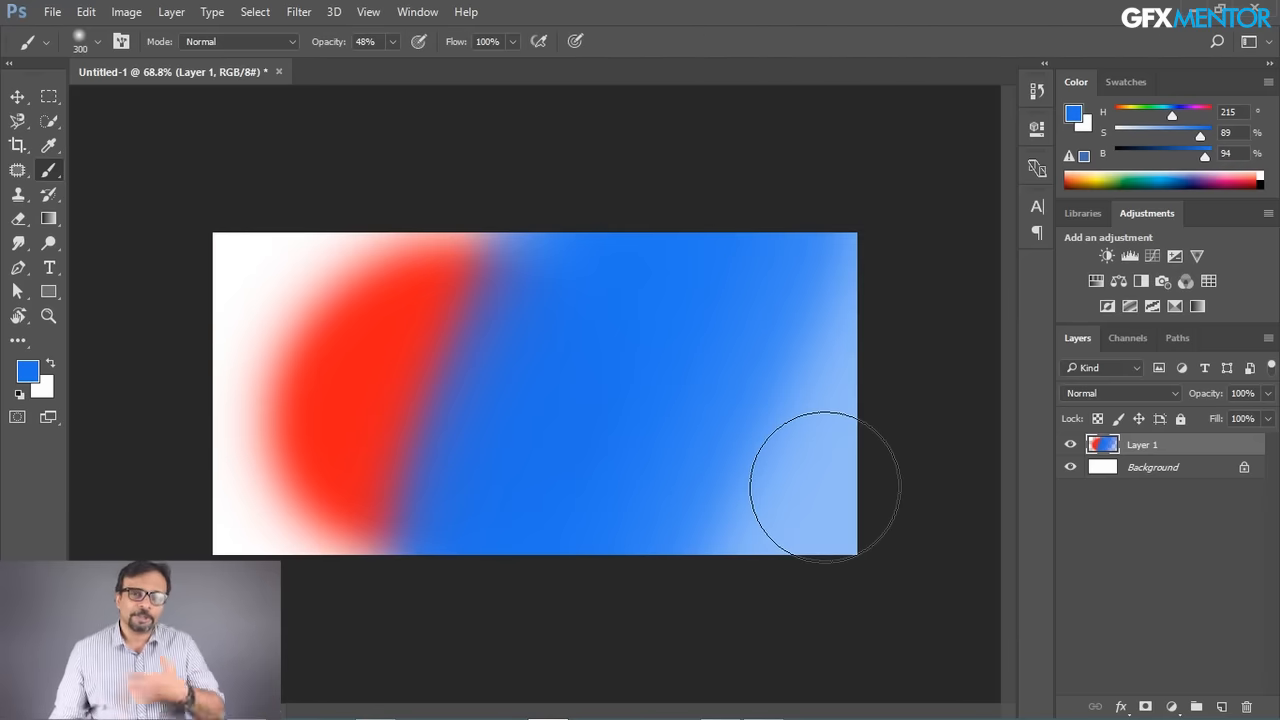
{"action": "left_click_drag", "start_coordinate": [595, 226], "coordinate": [417, 568]}
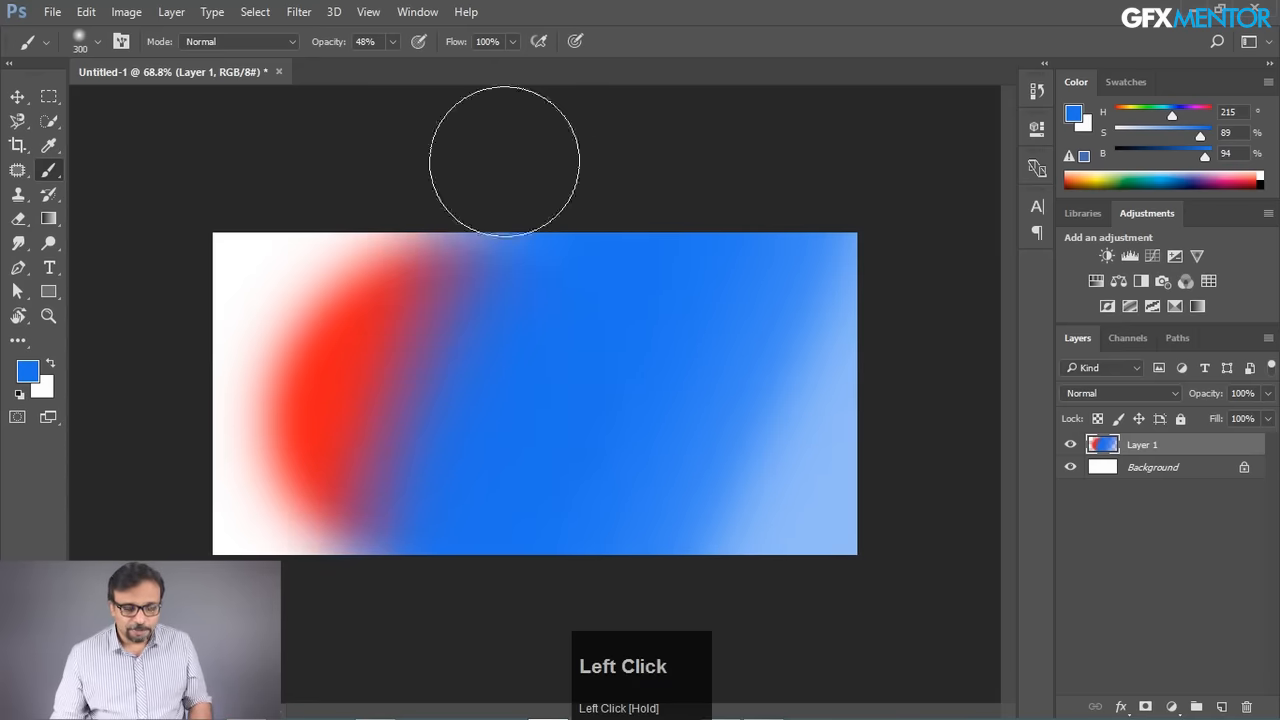
- Step back through the history until all blue strokes are removed and only the red blob remains
{"action": "key", "text": "ctrl+alt+z"}
{"action": "key", "text": "ctrl+alt+z"}
{"action": "key", "text": "ctrl+alt+z"}
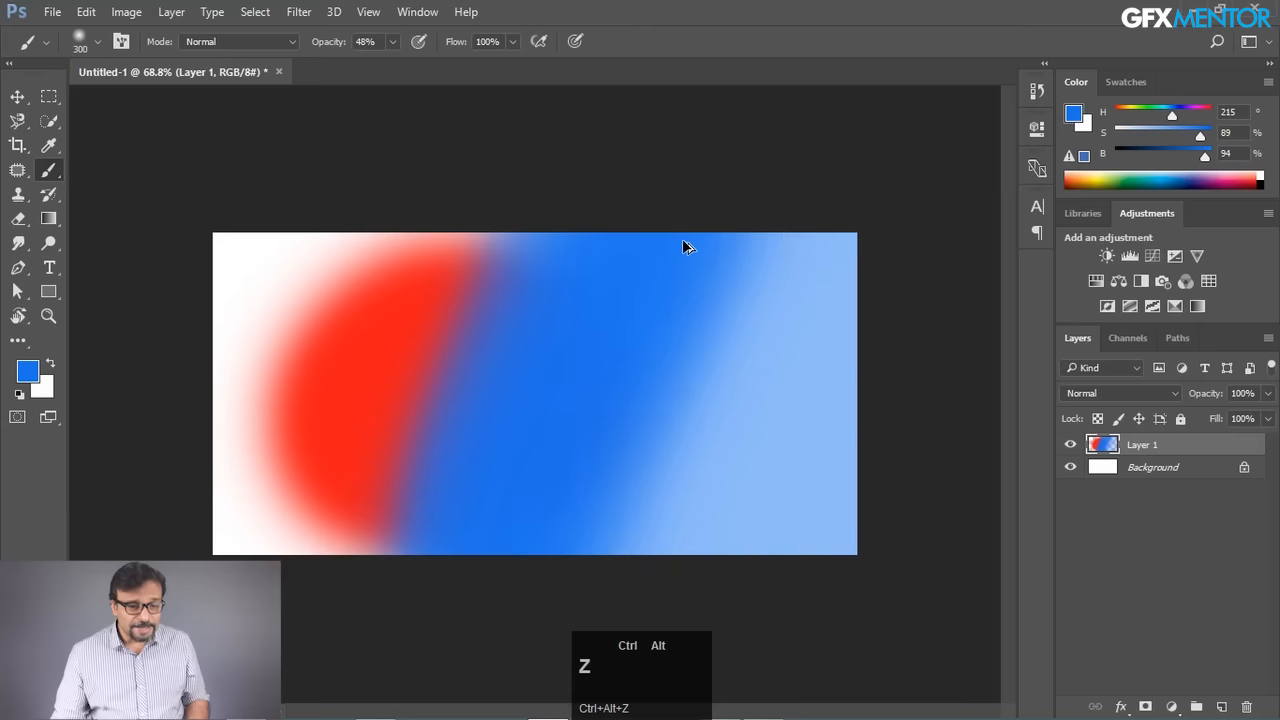
{"action": "key", "text": "ctrl+alt+z"}
{"action": "key", "text": "ctrl+alt+z"}
{"action": "key", "text": "ctrl+alt+z"}
{"action": "key", "text": "ctrl+alt+z"}
{"action": "key", "text": "ctrl+alt+z"}
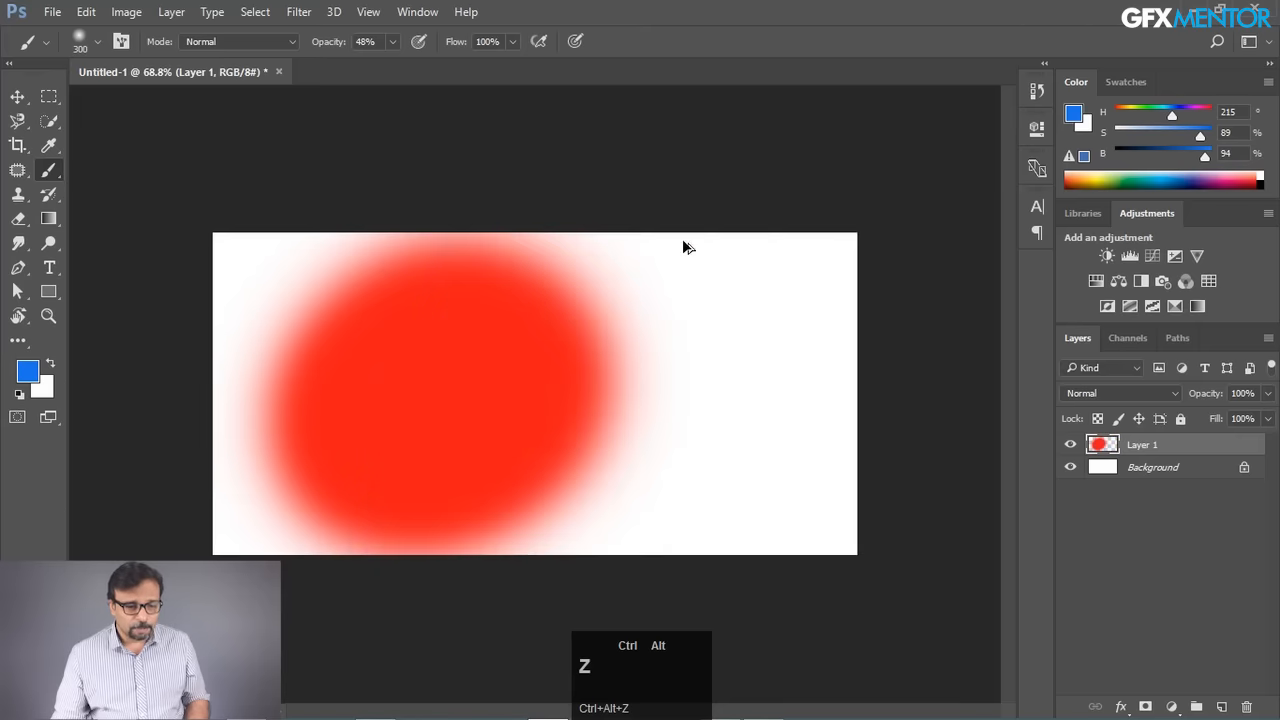
- Restore the brush's opacity to 100%, then delete everything on Layer 1 and deselect
{"action": "left_click", "coordinate": [391, 42]}
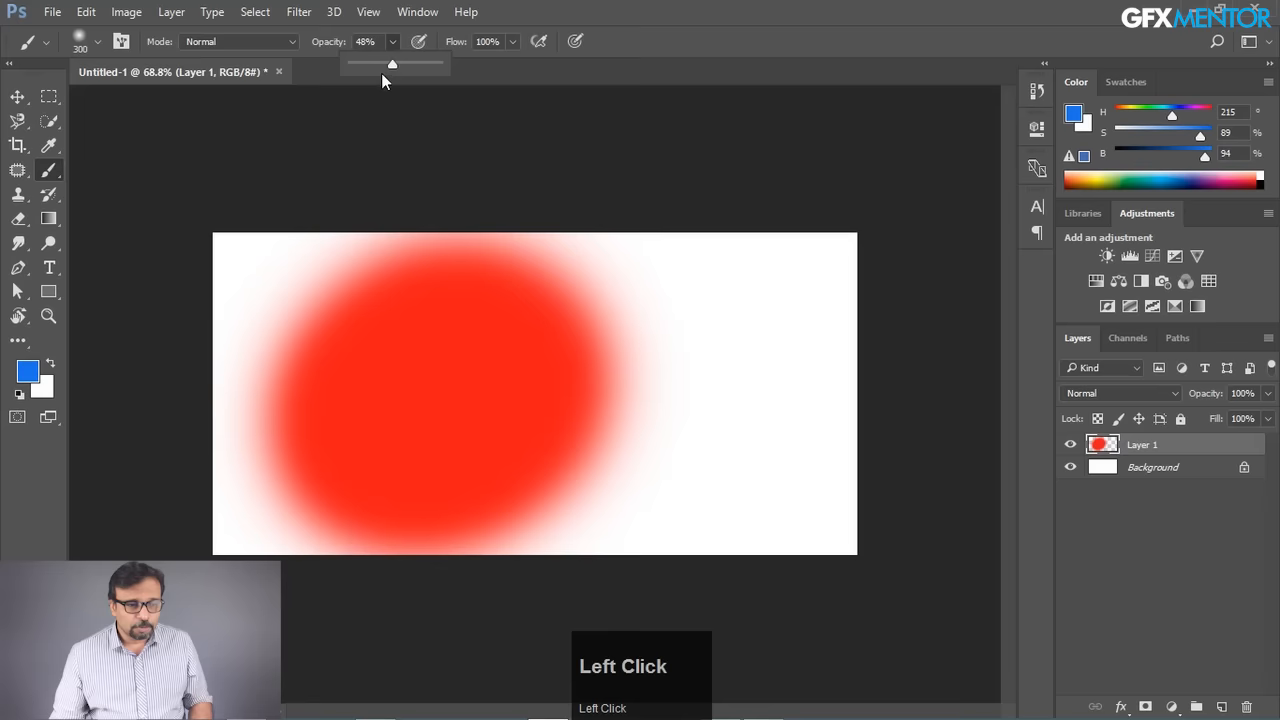
{"action": "left_click", "coordinate": [513, 41]}
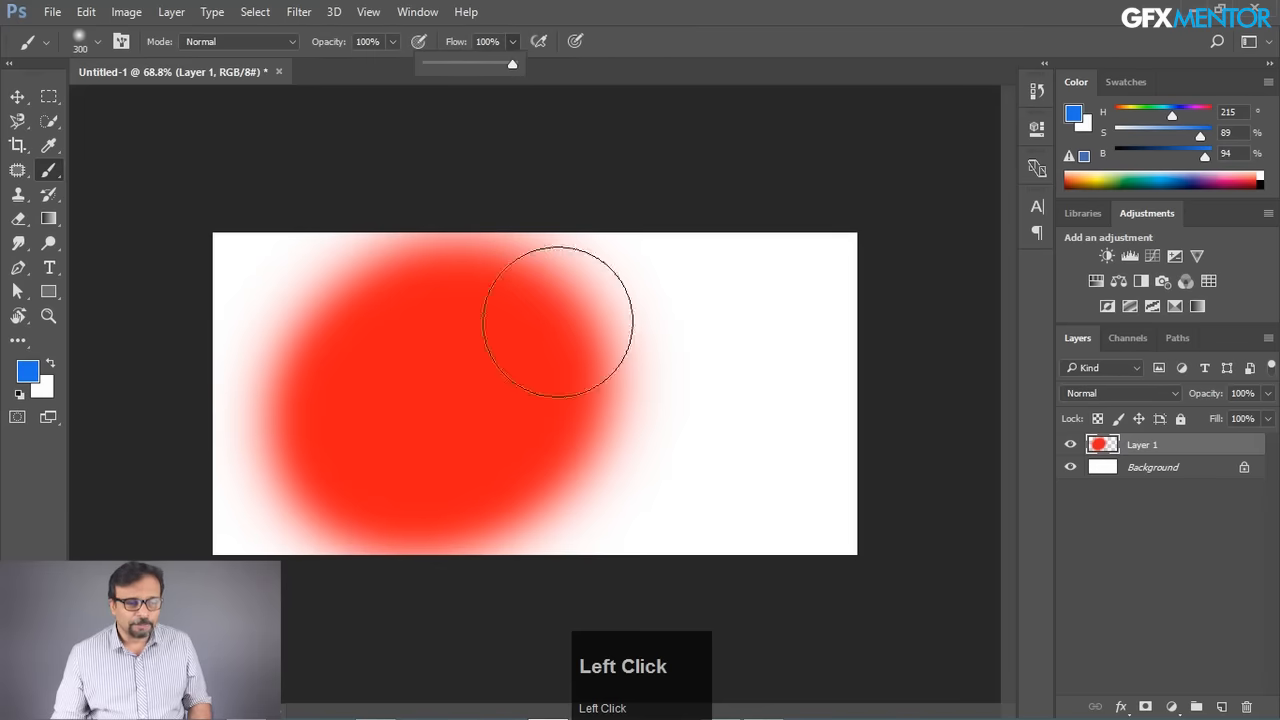
{"action": "key", "text": "ctrl+a"}
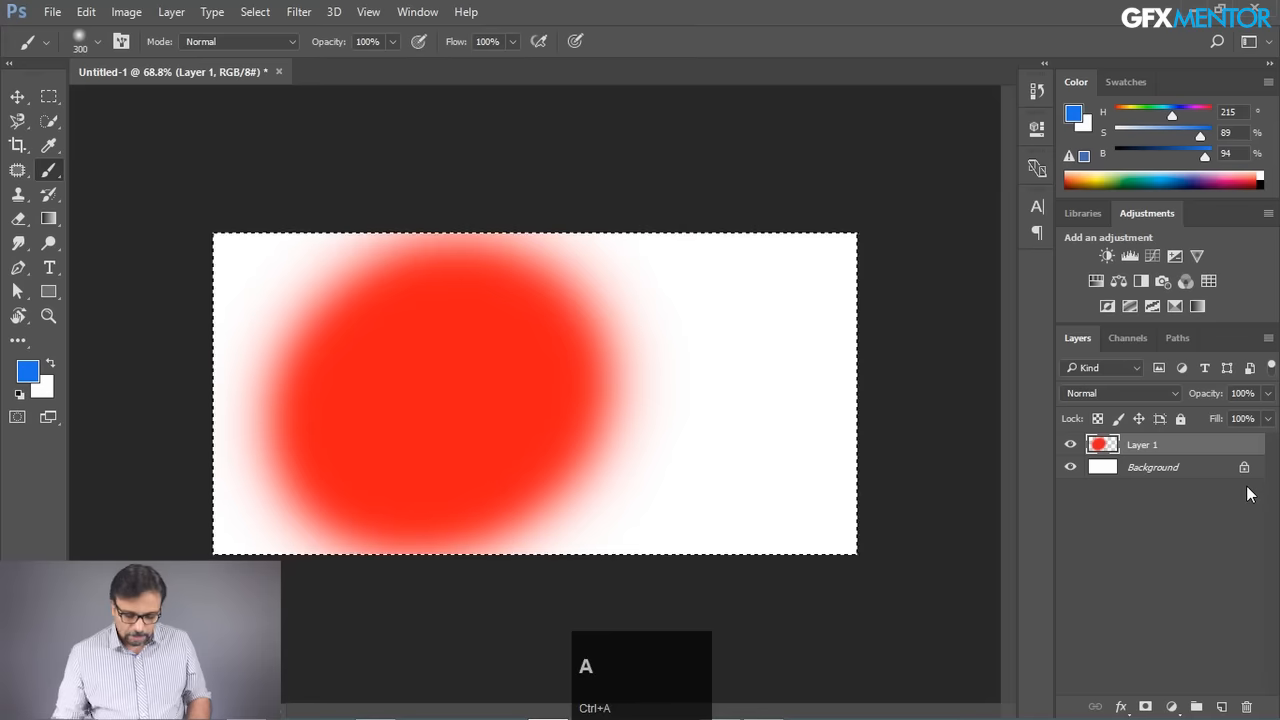
{"action": "key", "text": "Delete"}
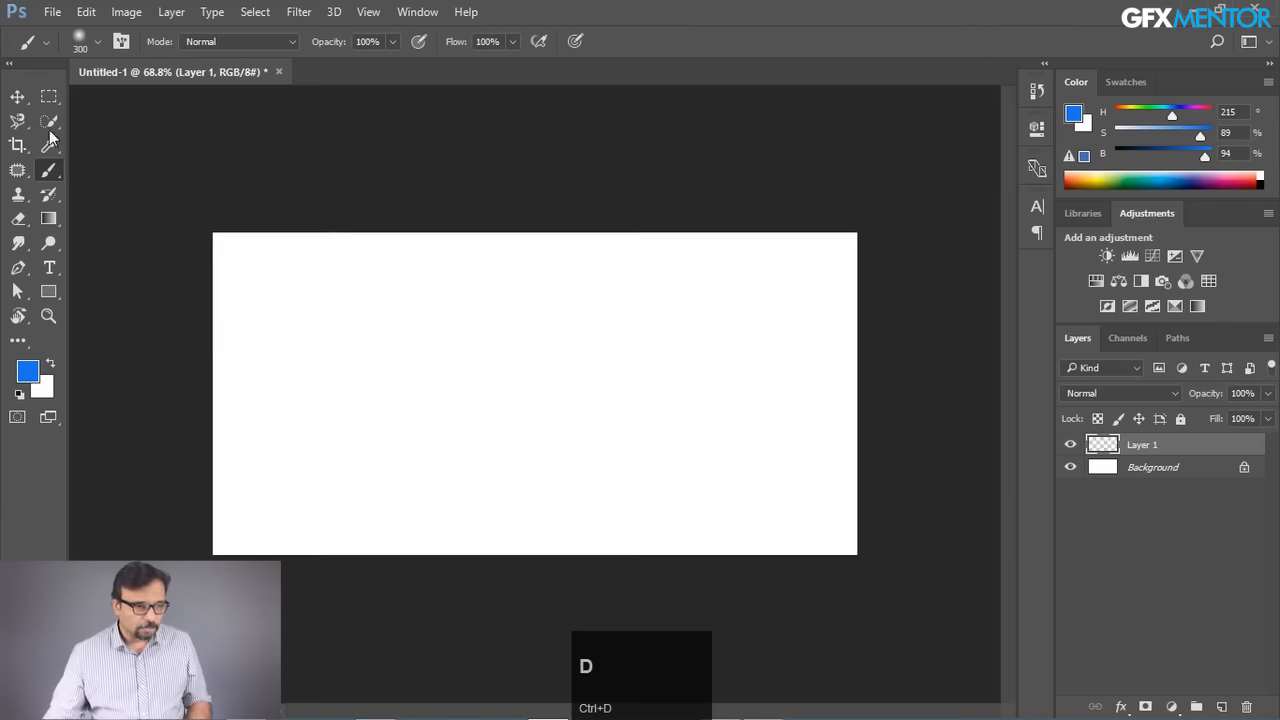
- Make a large circular marquee selection in the middle of the canvas and reset the colors to black and white
{"action": "left_click_drag", "start_coordinate": [50, 100], "coordinate": [157, 108]}
{"action": "left_click_drag", "start_coordinate": [392, 253], "coordinate": [700, 531]}
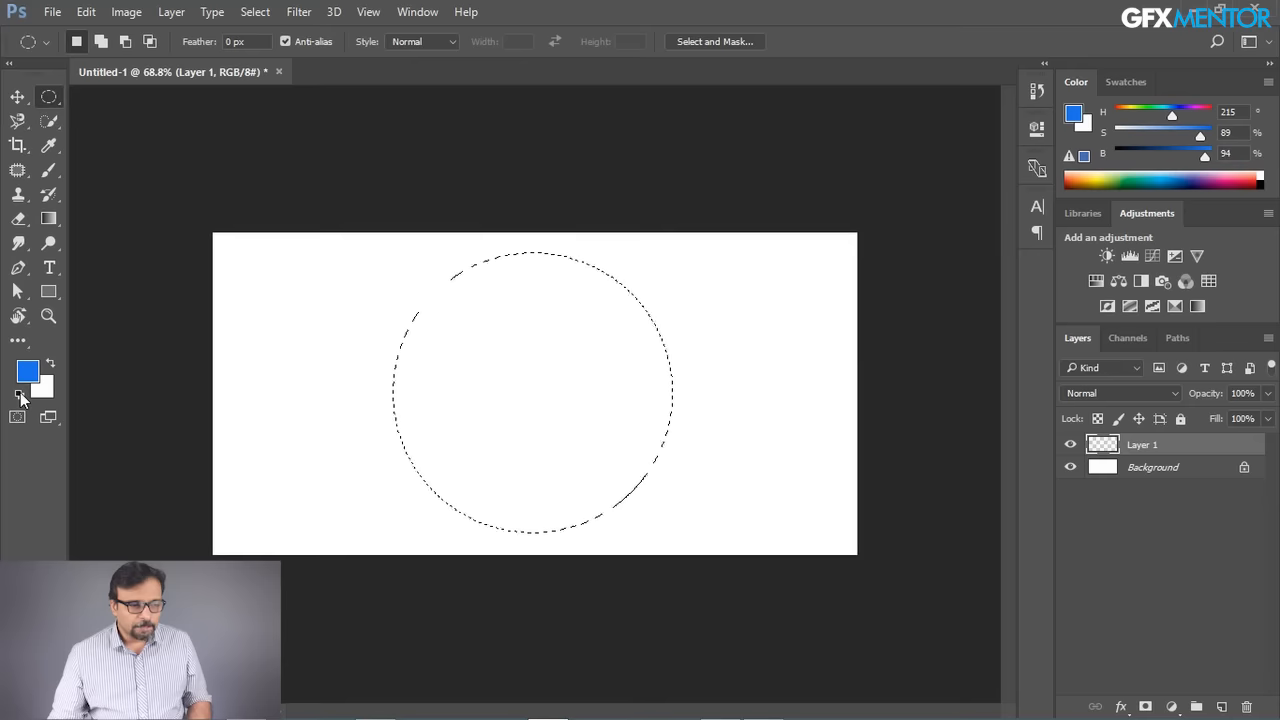
{"action": "left_click", "coordinate": [21, 396]}
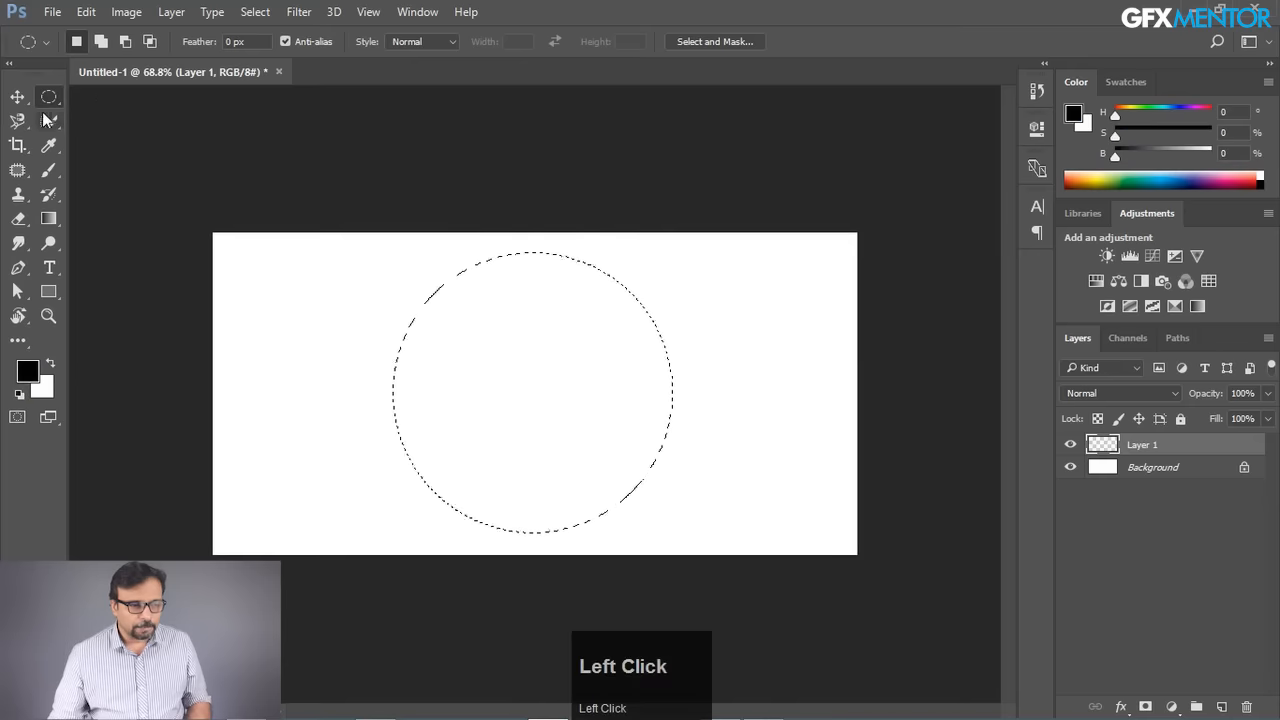
- Check the brush's size and hardness and try soft black shading around the inside edge of the circular selection, undoing it
{"action": "left_click", "coordinate": [48, 170]}
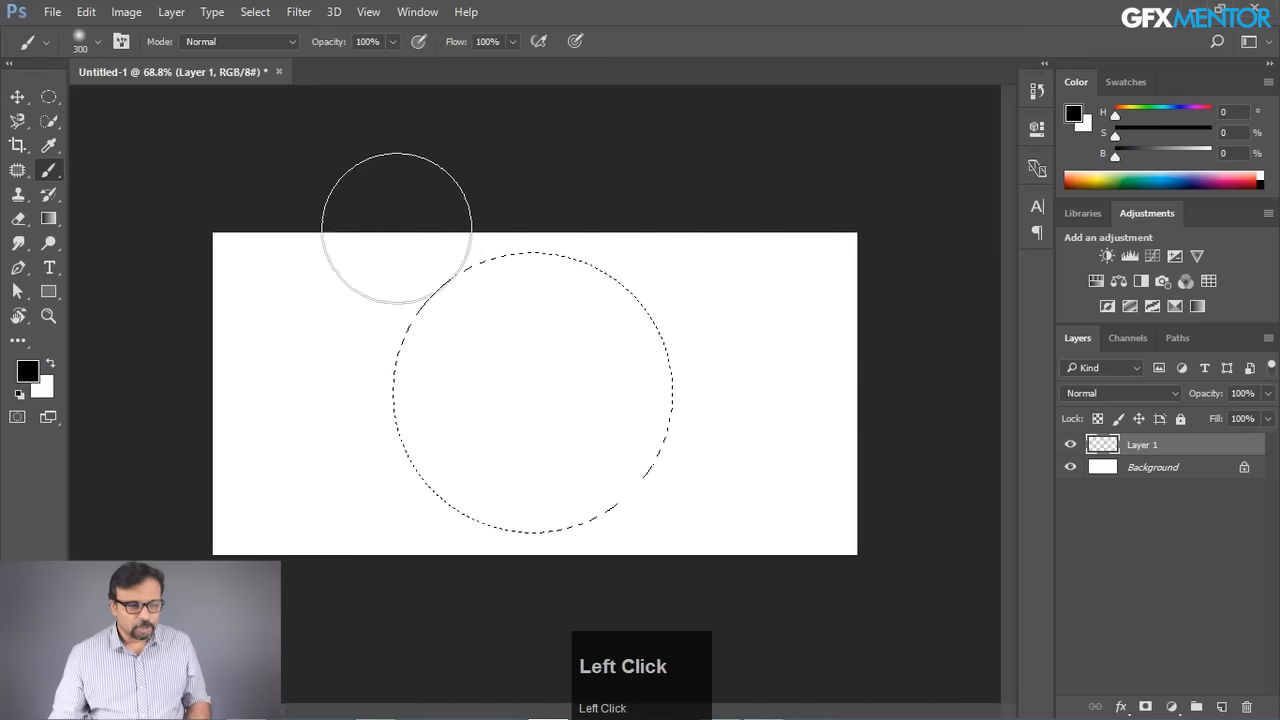
{"action": "right_click", "coordinate": [350, 320]}
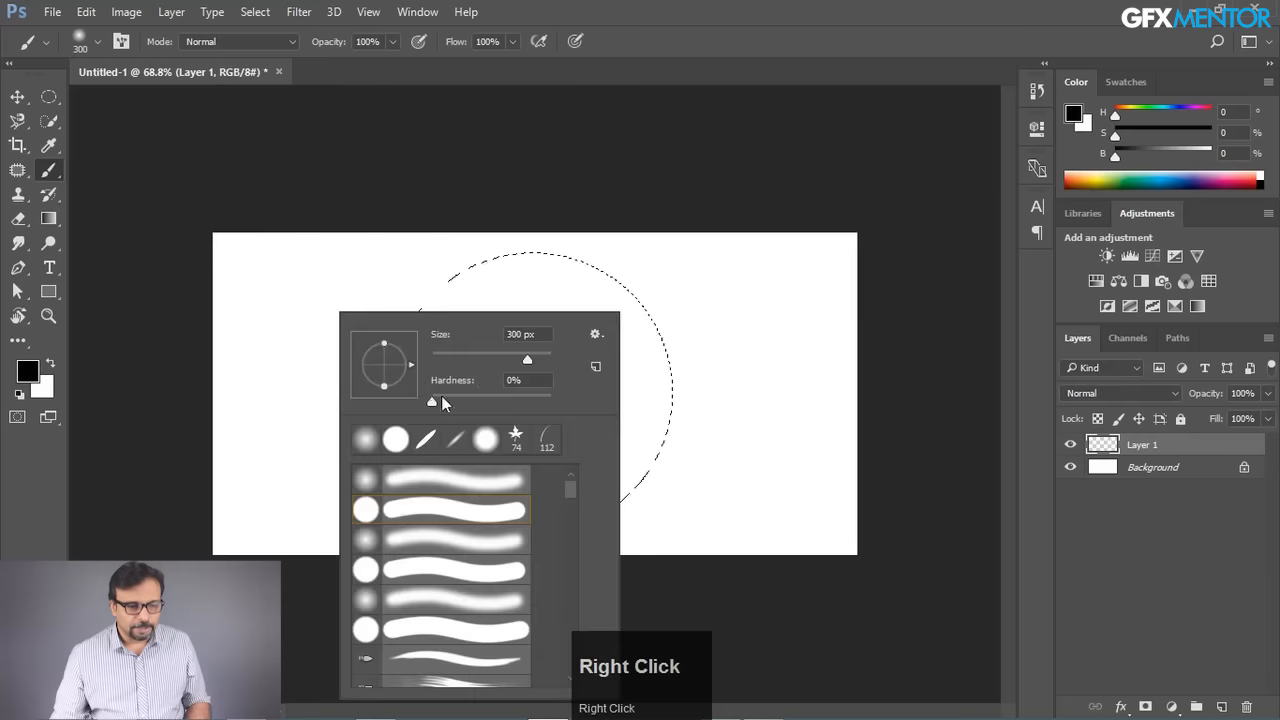
{"action": "left_click", "coordinate": [770, 100]}
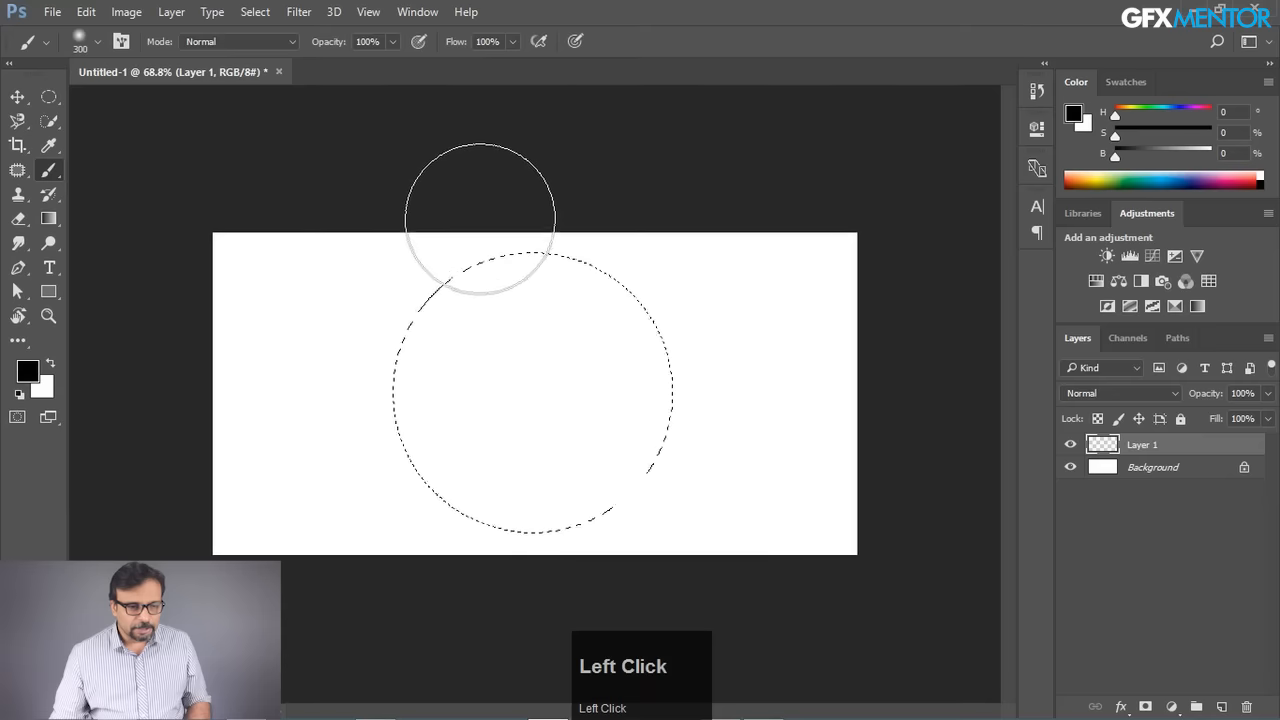
{"action": "mouse_move", "coordinate": [477, 229]}
{"action": "left_mouse_down"}
{"action": "mouse_move", "coordinate": [405, 273]}
{"action": "mouse_move", "coordinate": [383, 434]}
{"action": "mouse_move", "coordinate": [466, 529]}
{"action": "mouse_move", "coordinate": [609, 523]}
{"action": "mouse_move", "coordinate": [692, 404]}
{"action": "mouse_move", "coordinate": [609, 243]}
{"action": "mouse_move", "coordinate": [466, 209]}
{"action": "mouse_move", "coordinate": [514, 366]}
{"action": "left_mouse_up"}
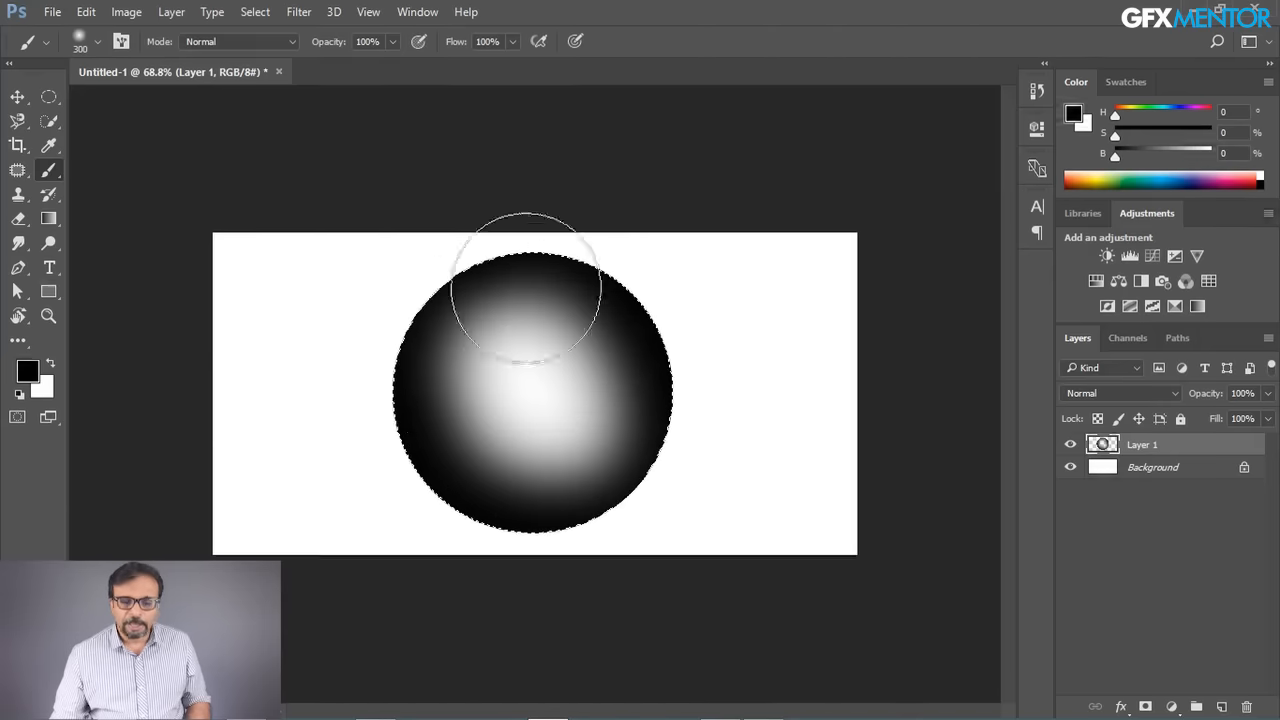
{"action": "key", "text": "ctrl+z"}
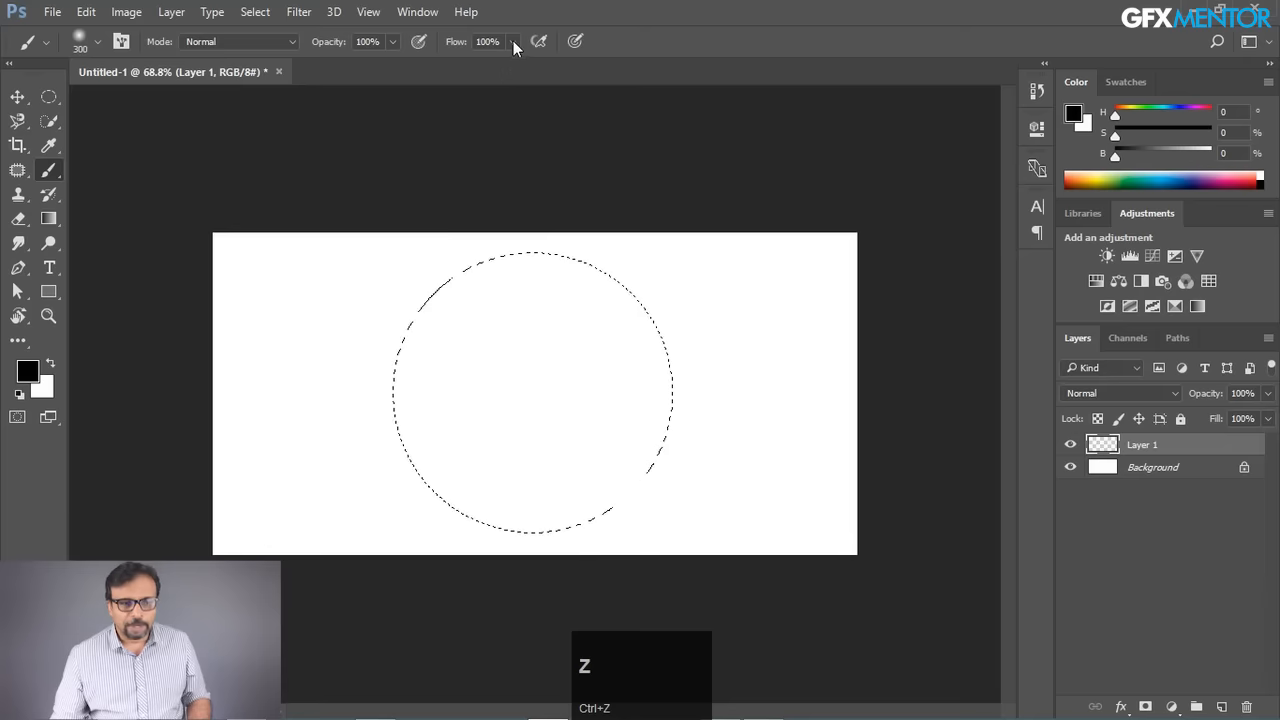
- Set the brush's flow to 13% and shade softly in black around the inside edge of the circular selection
{"action": "left_click", "coordinate": [513, 41]}
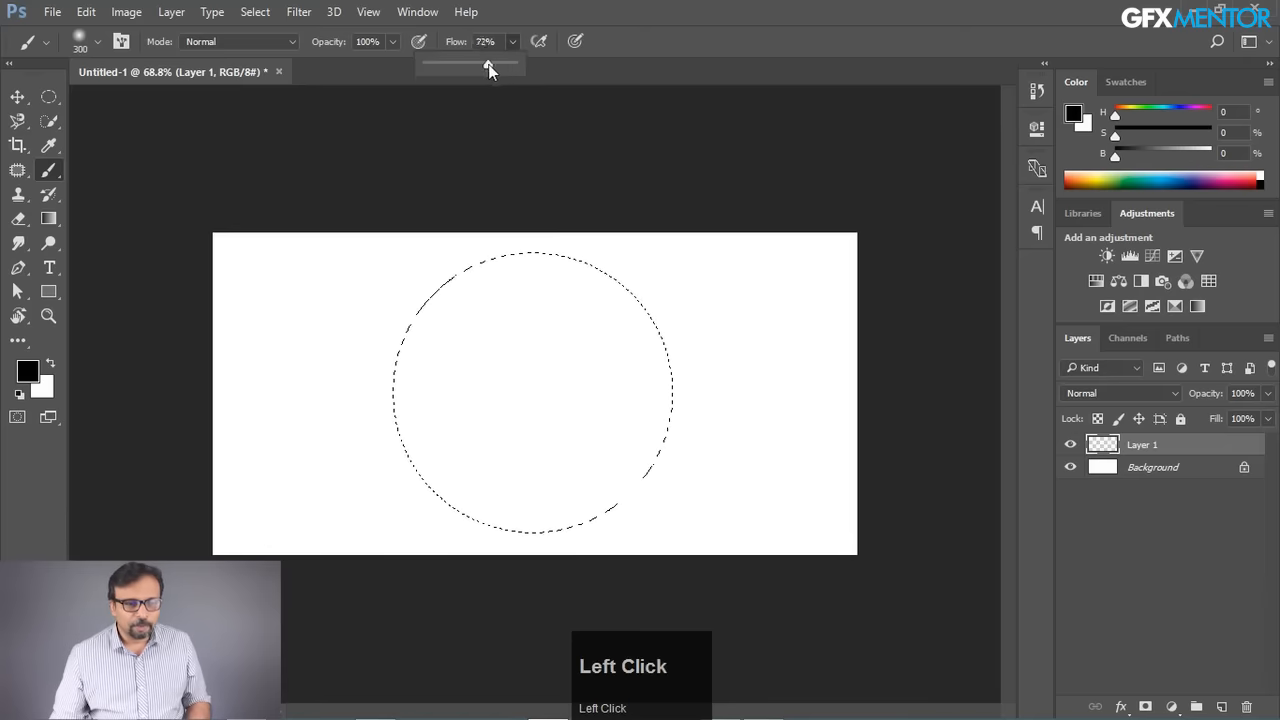
{"action": "left_click_drag", "start_coordinate": [439, 65], "coordinate": [438, 65]}
{"action": "mouse_move", "coordinate": [517, 220]}
{"action": "left_mouse_down"}
{"action": "mouse_move", "coordinate": [460, 219]}
{"action": "mouse_move", "coordinate": [390, 280]}
{"action": "mouse_move", "coordinate": [361, 349]}
{"action": "mouse_move", "coordinate": [380, 513]}
{"action": "mouse_move", "coordinate": [359, 295]}
{"action": "mouse_move", "coordinate": [376, 247]}
{"action": "mouse_move", "coordinate": [457, 197]}
{"action": "mouse_move", "coordinate": [411, 276]}
{"action": "mouse_move", "coordinate": [422, 395]}
{"action": "left_mouse_up"}
{"action": "mouse_move", "coordinate": [497, 502]}
{"action": "left_mouse_down"}
{"action": "mouse_move", "coordinate": [657, 501]}
{"action": "mouse_move", "coordinate": [696, 433]}
{"action": "mouse_move", "coordinate": [700, 348]}
{"action": "mouse_move", "coordinate": [656, 243]}
{"action": "mouse_move", "coordinate": [681, 314]}
{"action": "mouse_move", "coordinate": [682, 458]}
{"action": "mouse_move", "coordinate": [589, 545]}
{"action": "mouse_move", "coordinate": [458, 532]}
{"action": "mouse_move", "coordinate": [401, 481]}
{"action": "mouse_move", "coordinate": [344, 369]}
{"action": "mouse_move", "coordinate": [449, 462]}
{"action": "left_mouse_up"}
{"action": "mouse_move", "coordinate": [638, 503]}
{"action": "left_mouse_down"}
{"action": "mouse_move", "coordinate": [717, 342]}
{"action": "mouse_move", "coordinate": [717, 292]}
{"action": "mouse_move", "coordinate": [691, 439]}
{"action": "mouse_move", "coordinate": [580, 535]}
{"action": "mouse_move", "coordinate": [444, 487]}
{"action": "mouse_move", "coordinate": [374, 402]}
{"action": "mouse_move", "coordinate": [394, 291]}
{"action": "mouse_move", "coordinate": [469, 231]}
{"action": "mouse_move", "coordinate": [548, 213]}
{"action": "mouse_move", "coordinate": [620, 222]}
{"action": "mouse_move", "coordinate": [544, 188]}
{"action": "mouse_move", "coordinate": [417, 248]}
{"action": "mouse_move", "coordinate": [444, 363]}
{"action": "mouse_move", "coordinate": [504, 446]}
{"action": "mouse_move", "coordinate": [626, 475]}
{"action": "mouse_move", "coordinate": [697, 444]}
{"action": "mouse_move", "coordinate": [709, 453]}
{"action": "mouse_move", "coordinate": [680, 503]}
{"action": "mouse_move", "coordinate": [581, 551]}
{"action": "mouse_move", "coordinate": [385, 506]}
{"action": "mouse_move", "coordinate": [332, 407]}
{"action": "mouse_move", "coordinate": [481, 550]}
{"action": "mouse_move", "coordinate": [602, 551]}
{"action": "mouse_move", "coordinate": [382, 502]}
{"action": "mouse_move", "coordinate": [365, 415]}
{"action": "mouse_move", "coordinate": [599, 531]}
{"action": "mouse_move", "coordinate": [546, 528]}
{"action": "mouse_move", "coordinate": [354, 370]}
{"action": "mouse_move", "coordinate": [577, 546]}
{"action": "mouse_move", "coordinate": [609, 540]}
{"action": "mouse_move", "coordinate": [388, 423]}
{"action": "mouse_move", "coordinate": [366, 279]}
{"action": "left_mouse_up"}
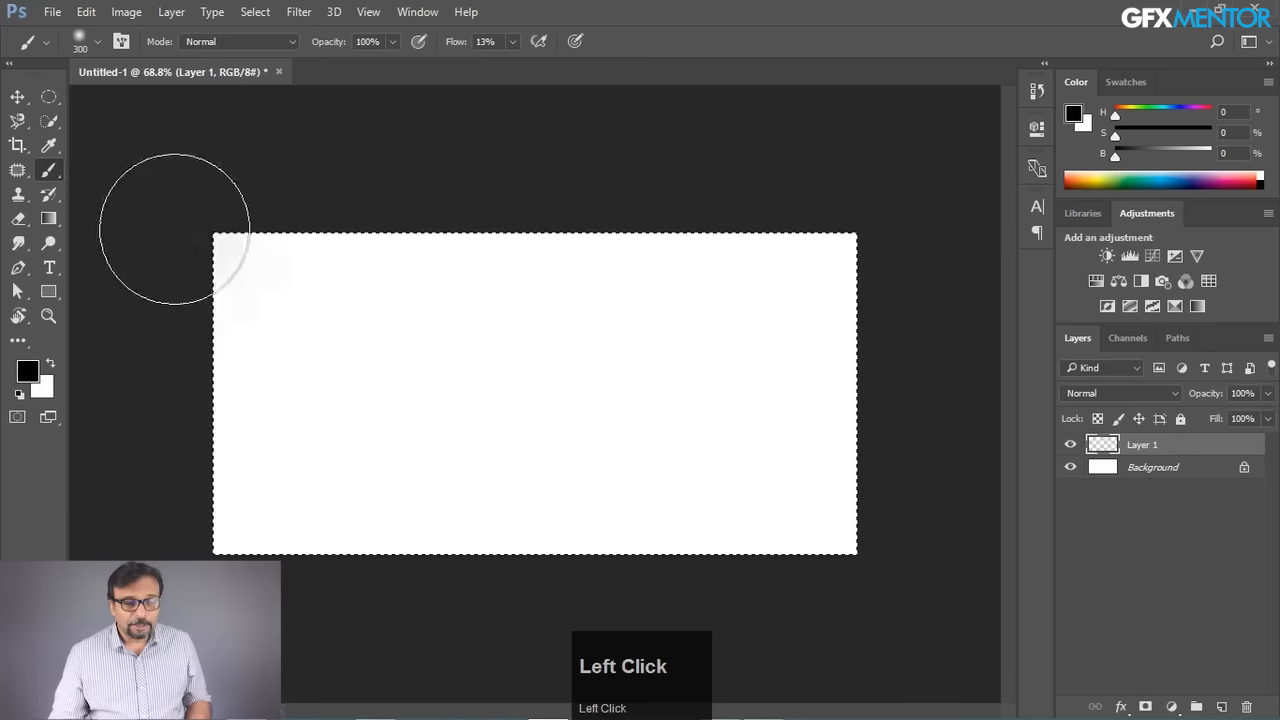
- With the whole canvas selected, build up soft black shading along all four edges and lightly across the middle with the low-flow brush
{"action": "mouse_move", "coordinate": [174, 229]}
{"action": "left_mouse_down"}
{"action": "mouse_move", "coordinate": [553, 233]}
{"action": "mouse_move", "coordinate": [947, 213]}
{"action": "mouse_move", "coordinate": [171, 202]}
{"action": "mouse_move", "coordinate": [953, 201]}
{"action": "mouse_move", "coordinate": [920, 336]}
{"action": "mouse_move", "coordinate": [868, 211]}
{"action": "mouse_move", "coordinate": [855, 286]}
{"action": "mouse_move", "coordinate": [857, 650]}
{"action": "mouse_move", "coordinate": [864, 469]}
{"action": "mouse_move", "coordinate": [846, 248]}
{"action": "mouse_move", "coordinate": [841, 259]}
{"action": "mouse_move", "coordinate": [871, 630]}
{"action": "left_mouse_up"}
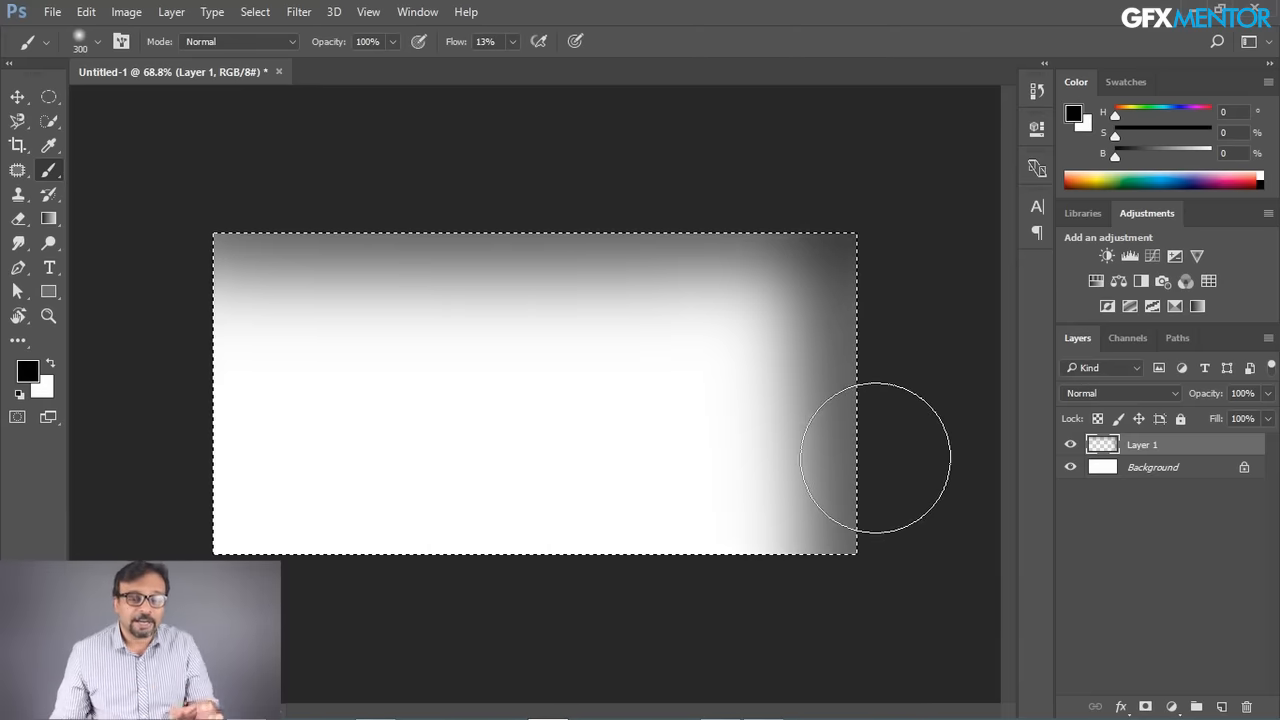
{"action": "mouse_move", "coordinate": [850, 590]}
{"action": "left_mouse_down"}
{"action": "mouse_move", "coordinate": [871, 563]}
{"action": "mouse_move", "coordinate": [130, 575]}
{"action": "left_mouse_up"}
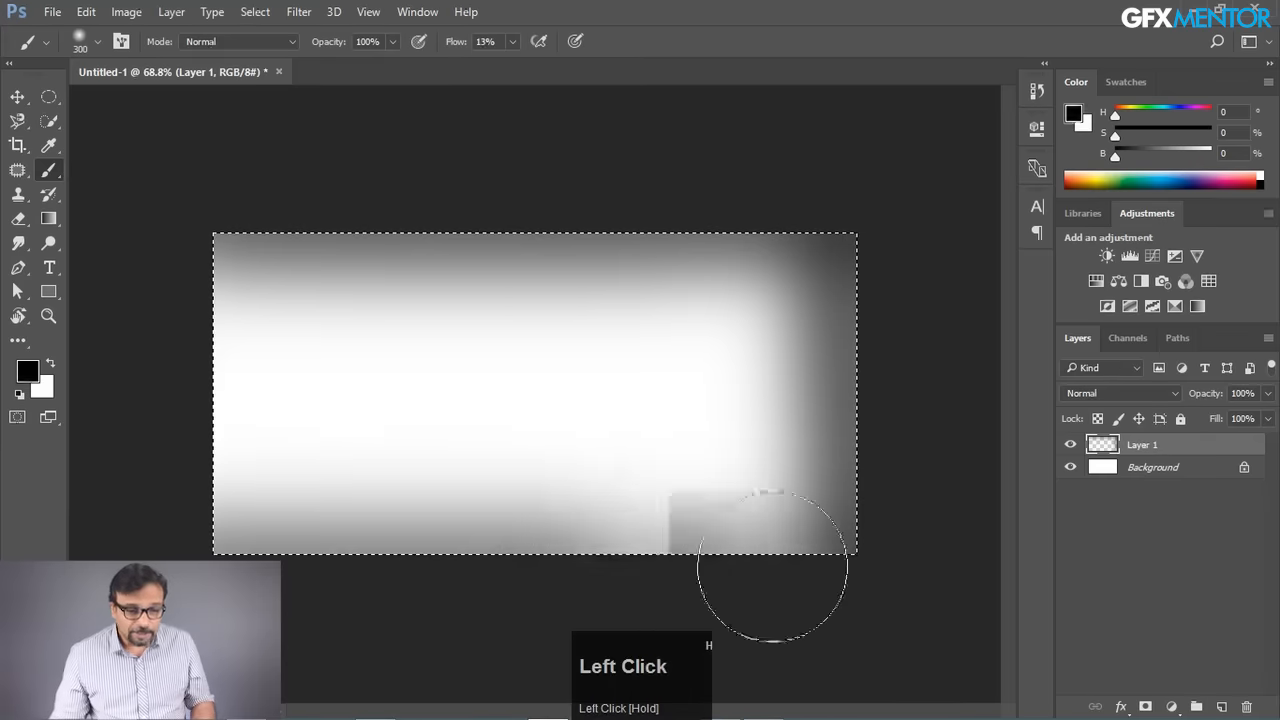
{"action": "left_click_drag", "start_coordinate": [772, 566], "coordinate": [456, 587]}
{"action": "mouse_move", "coordinate": [229, 588]}
{"action": "left_mouse_down"}
{"action": "mouse_move", "coordinate": [204, 387]}
{"action": "mouse_move", "coordinate": [205, 169]}
{"action": "left_mouse_up"}
{"action": "left_click_drag", "start_coordinate": [196, 518], "coordinate": [185, 415]}
{"action": "mouse_move", "coordinate": [387, 688]}
{"action": "left_mouse_down"}
{"action": "mouse_move", "coordinate": [821, 589]}
{"action": "mouse_move", "coordinate": [911, 543]}
{"action": "mouse_move", "coordinate": [909, 512]}
{"action": "mouse_move", "coordinate": [786, 567]}
{"action": "mouse_move", "coordinate": [362, 605]}
{"action": "left_mouse_up"}
{"action": "mouse_move", "coordinate": [857, 323]}
{"action": "left_mouse_down"}
{"action": "mouse_move", "coordinate": [877, 208]}
{"action": "mouse_move", "coordinate": [854, 443]}
{"action": "mouse_move", "coordinate": [361, 561]}
{"action": "mouse_move", "coordinate": [286, 252]}
{"action": "mouse_move", "coordinate": [393, 160]}
{"action": "mouse_move", "coordinate": [239, 338]}
{"action": "mouse_move", "coordinate": [378, 616]}
{"action": "mouse_move", "coordinate": [396, 601]}
{"action": "mouse_move", "coordinate": [238, 433]}
{"action": "left_mouse_up"}
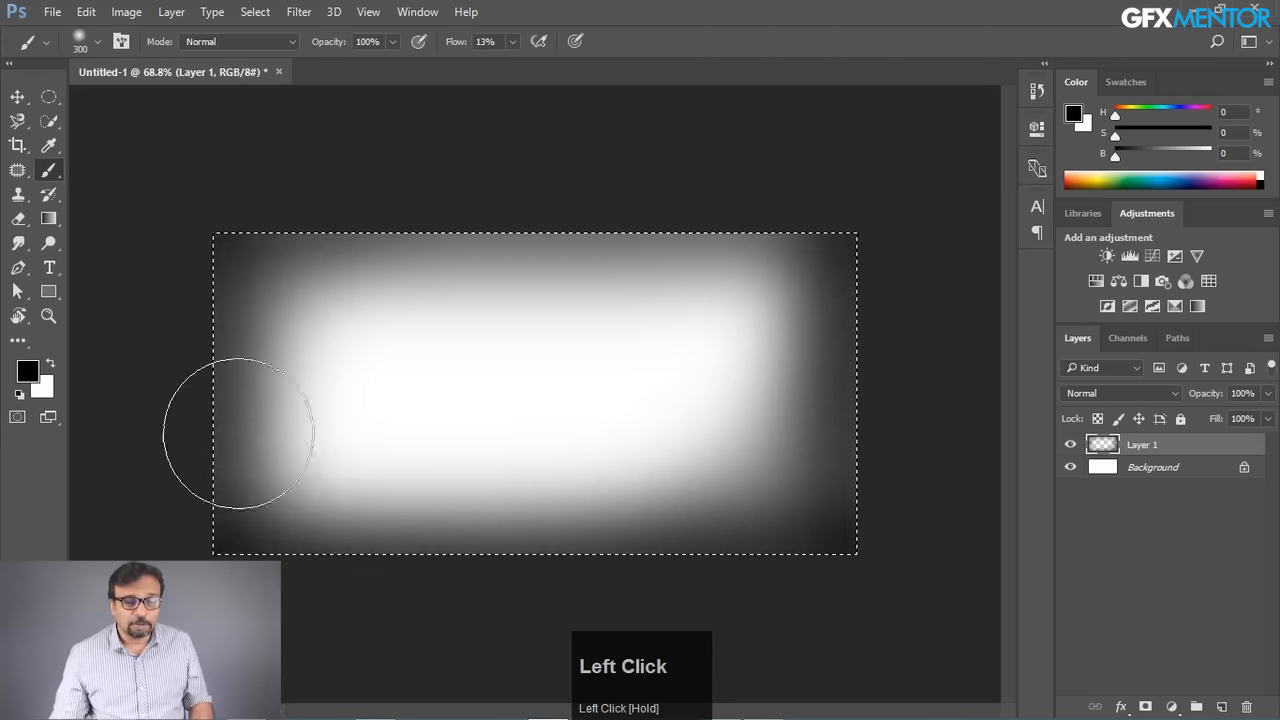
{"action": "mouse_move", "coordinate": [528, 531]}
{"action": "left_mouse_down"}
{"action": "mouse_move", "coordinate": [899, 399]}
{"action": "mouse_move", "coordinate": [932, 363]}
{"action": "mouse_move", "coordinate": [962, 366]}
{"action": "mouse_move", "coordinate": [922, 381]}
{"action": "left_mouse_up"}
{"action": "mouse_move", "coordinate": [452, 281]}
{"action": "left_mouse_down"}
{"action": "mouse_move", "coordinate": [133, 471]}
{"action": "mouse_move", "coordinate": [443, 593]}
{"action": "mouse_move", "coordinate": [903, 534]}
{"action": "mouse_move", "coordinate": [794, 280]}
{"action": "left_mouse_up"}
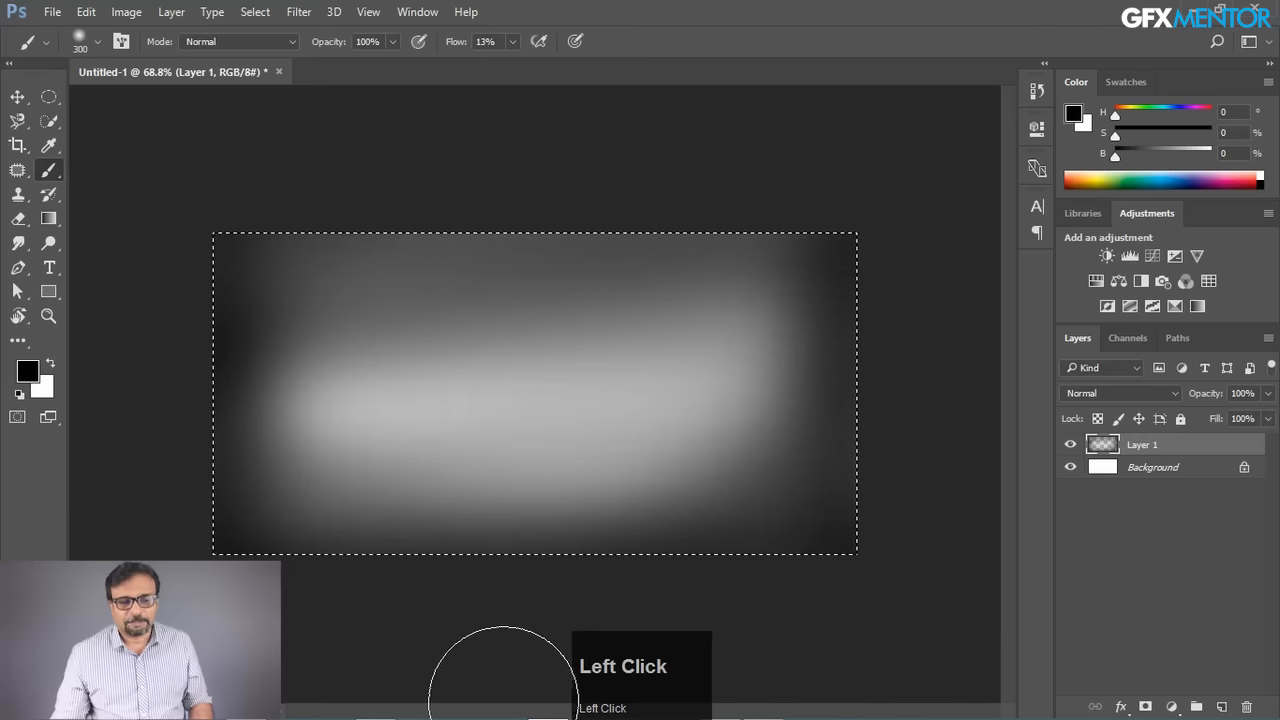
- Clear the black shading from Layer 1 and view the tools grouped with the Brush Tool
{"action": "key", "text": "Delete"}
{"action": "left_click_drag", "start_coordinate": [48, 170], "coordinate": [106, 174]}
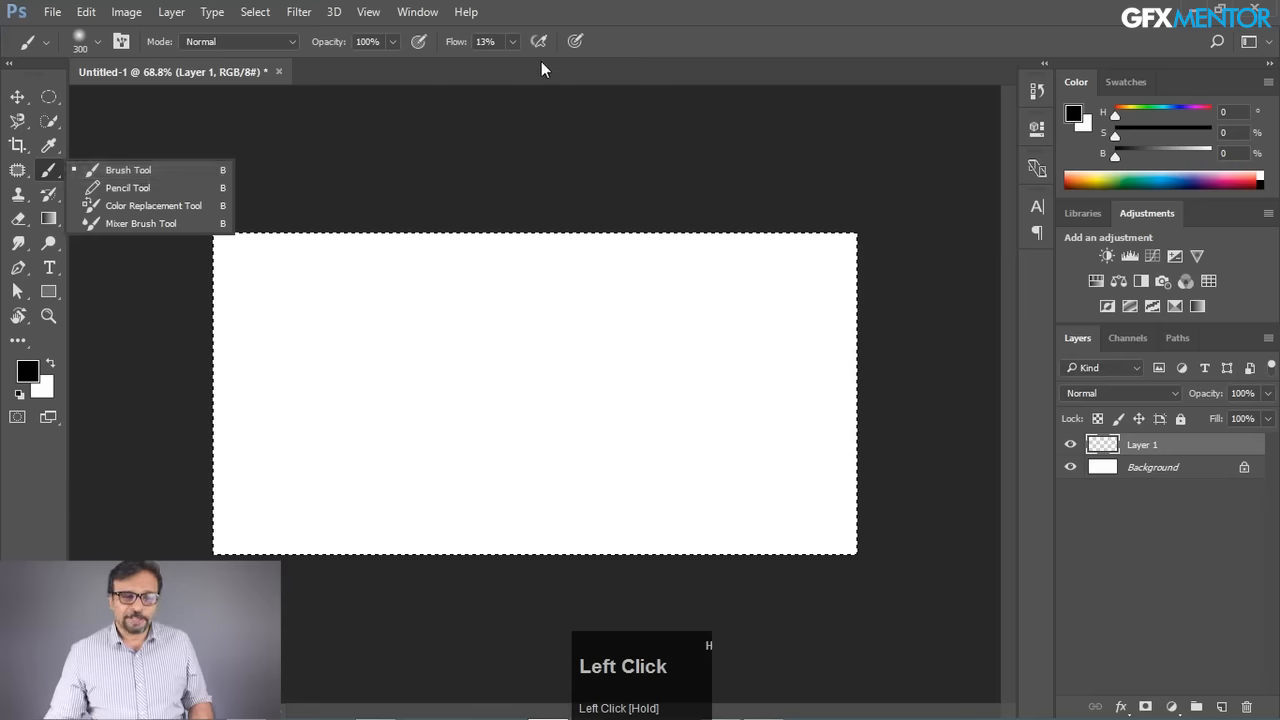
{"action": "left_click", "coordinate": [686, 40]}
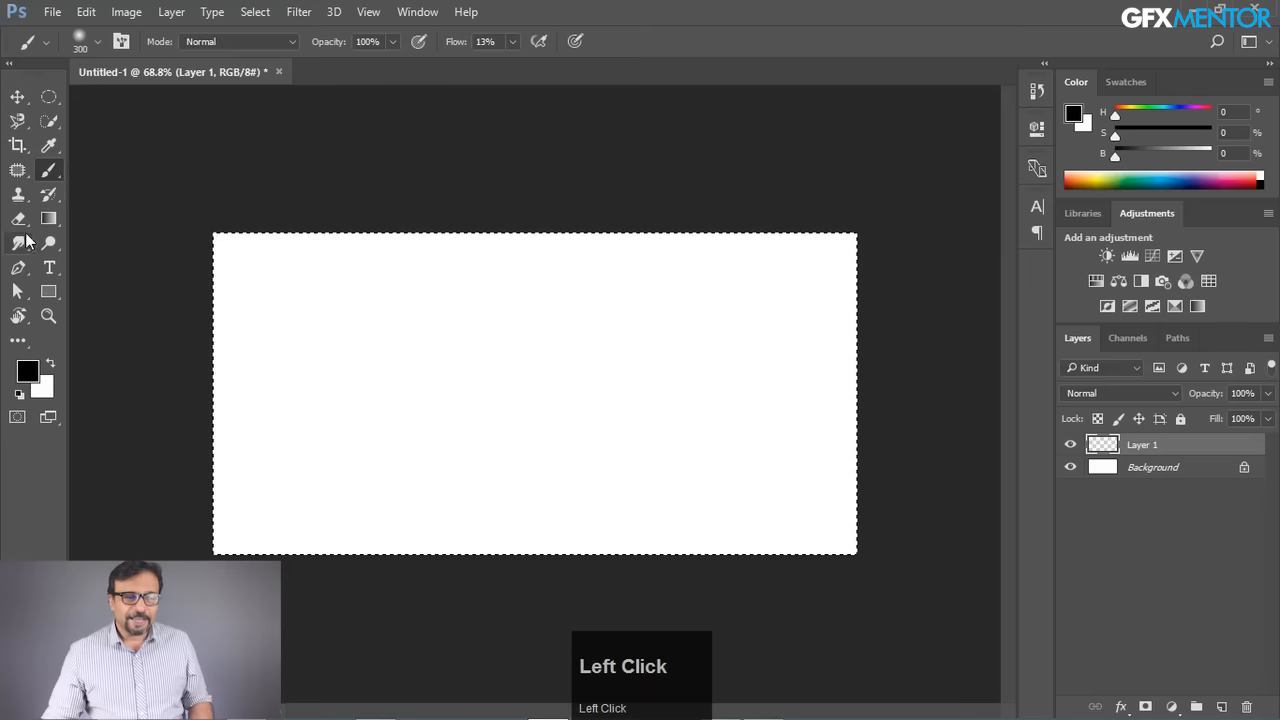
- Switch to the Eraser Tool and undo the clearing of Layer 1
{"action": "left_click_drag", "start_coordinate": [18, 219], "coordinate": [37, 222]}
{"action": "left_click", "coordinate": [109, 218]}
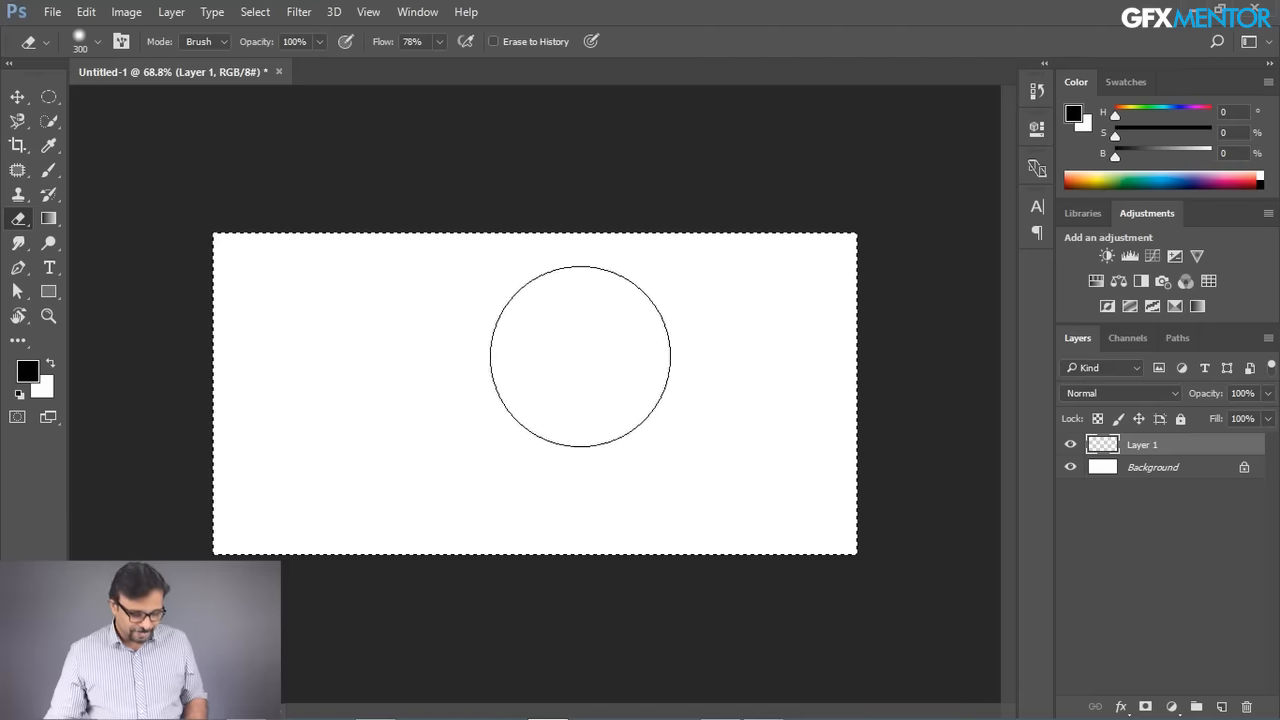
{"action": "key", "text": "ctrl+alt+z"}
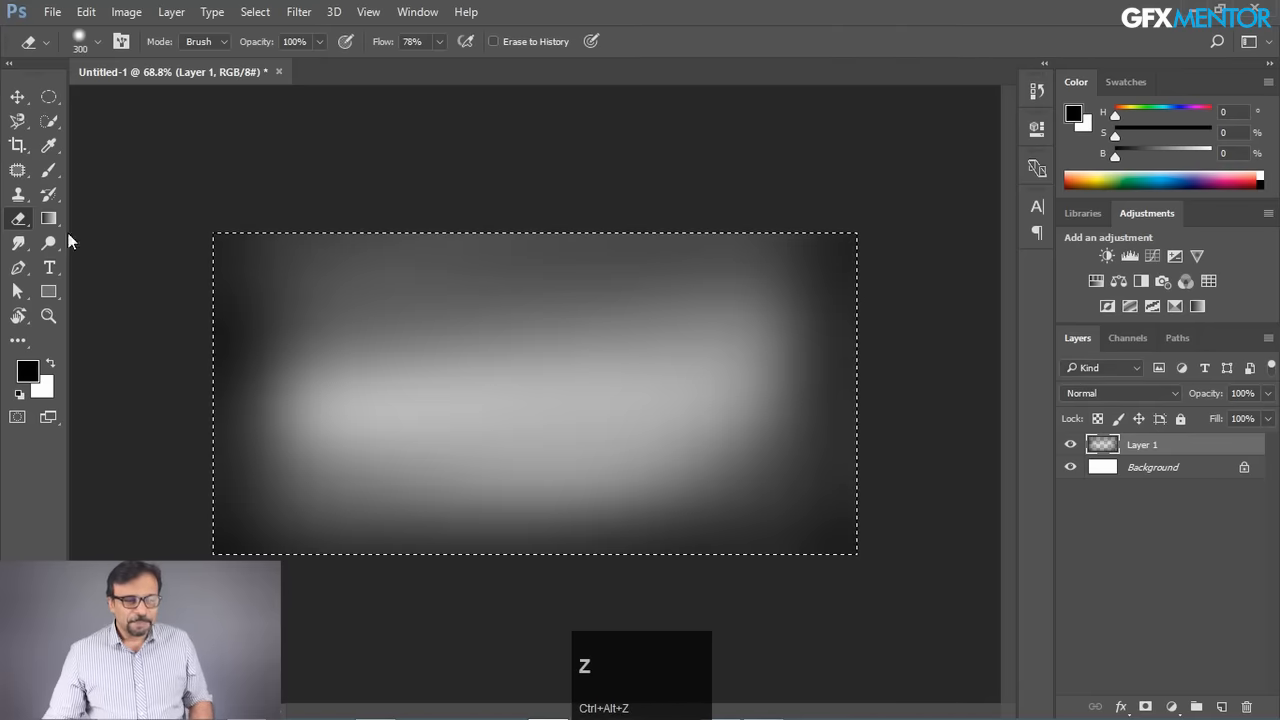
- Try erasing broad bands along the upper and lower edges of the shading at 78% flow, and undo both strokes
{"action": "mouse_move", "coordinate": [234, 206]}
{"action": "left_mouse_down"}
{"action": "mouse_move", "coordinate": [676, 216]}
{"action": "mouse_move", "coordinate": [911, 193]}
{"action": "left_mouse_up"}
{"action": "mouse_move", "coordinate": [894, 571]}
{"action": "left_mouse_down"}
{"action": "mouse_move", "coordinate": [878, 536]}
{"action": "mouse_move", "coordinate": [484, 550]}
{"action": "mouse_move", "coordinate": [200, 529]}
{"action": "left_mouse_up"}
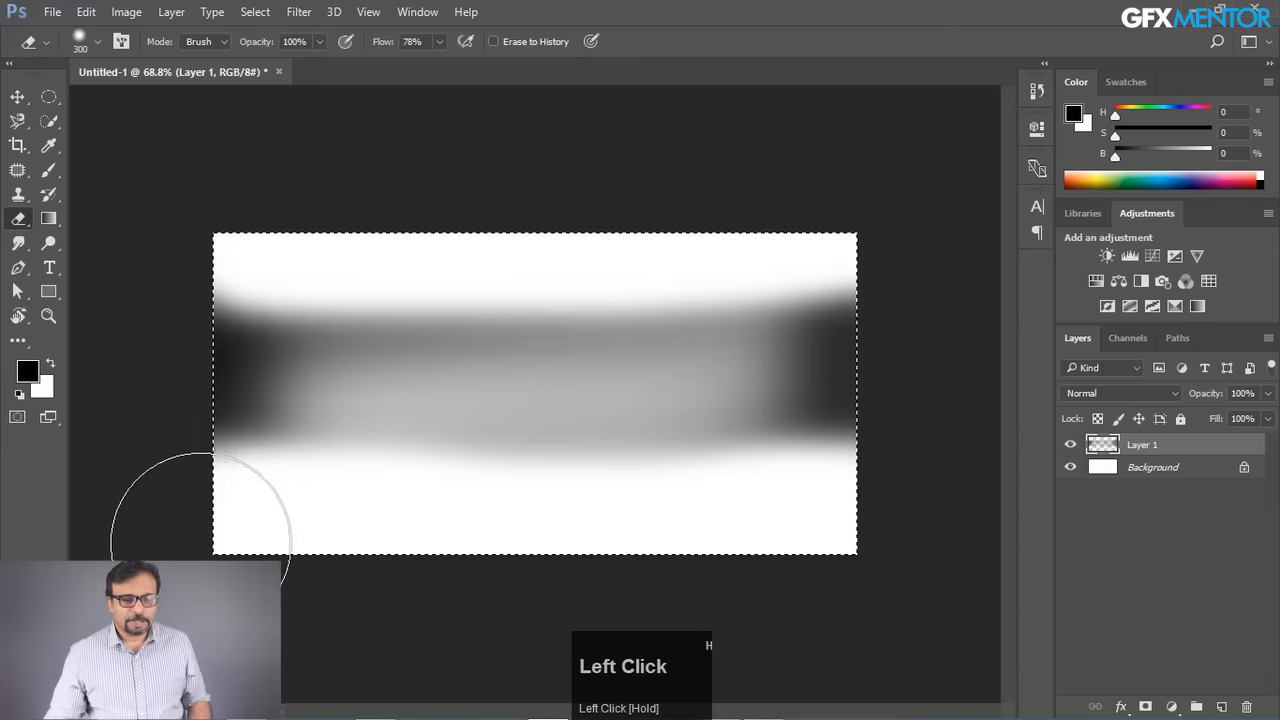
{"action": "key", "text": "ctrl+alt+z"}
{"action": "key", "text": "ctrl+alt+z"}
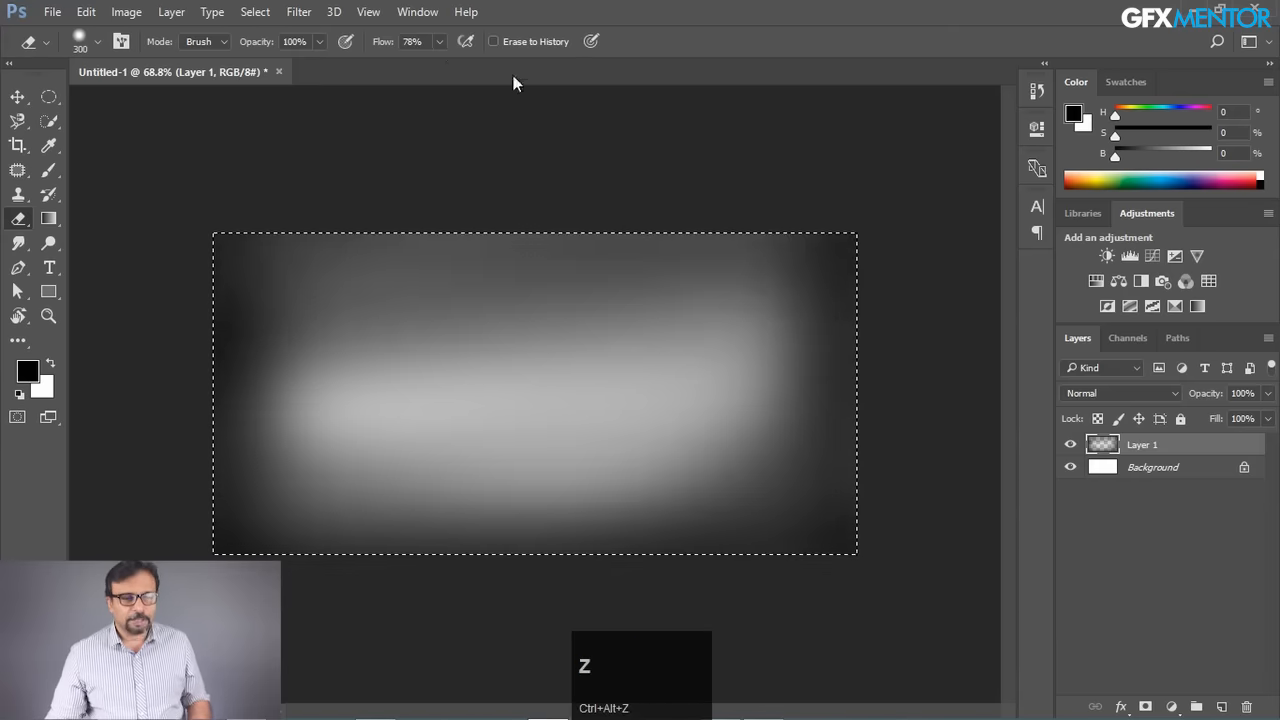
- Set the eraser's flow to 11%, try a stroke across the upper part of the shading, and undo it
{"action": "left_click", "coordinate": [439, 41]}
{"action": "left_click_drag", "start_coordinate": [385, 67], "coordinate": [380, 67]}
{"action": "mouse_move", "coordinate": [163, 257]}
{"action": "left_mouse_down"}
{"action": "mouse_move", "coordinate": [924, 249]}
{"action": "mouse_move", "coordinate": [936, 317]}
{"action": "mouse_move", "coordinate": [823, 424]}
{"action": "mouse_move", "coordinate": [838, 605]}
{"action": "mouse_move", "coordinate": [829, 483]}
{"action": "mouse_move", "coordinate": [891, 263]}
{"action": "left_mouse_up"}
{"action": "key", "text": "ctrl+z"}
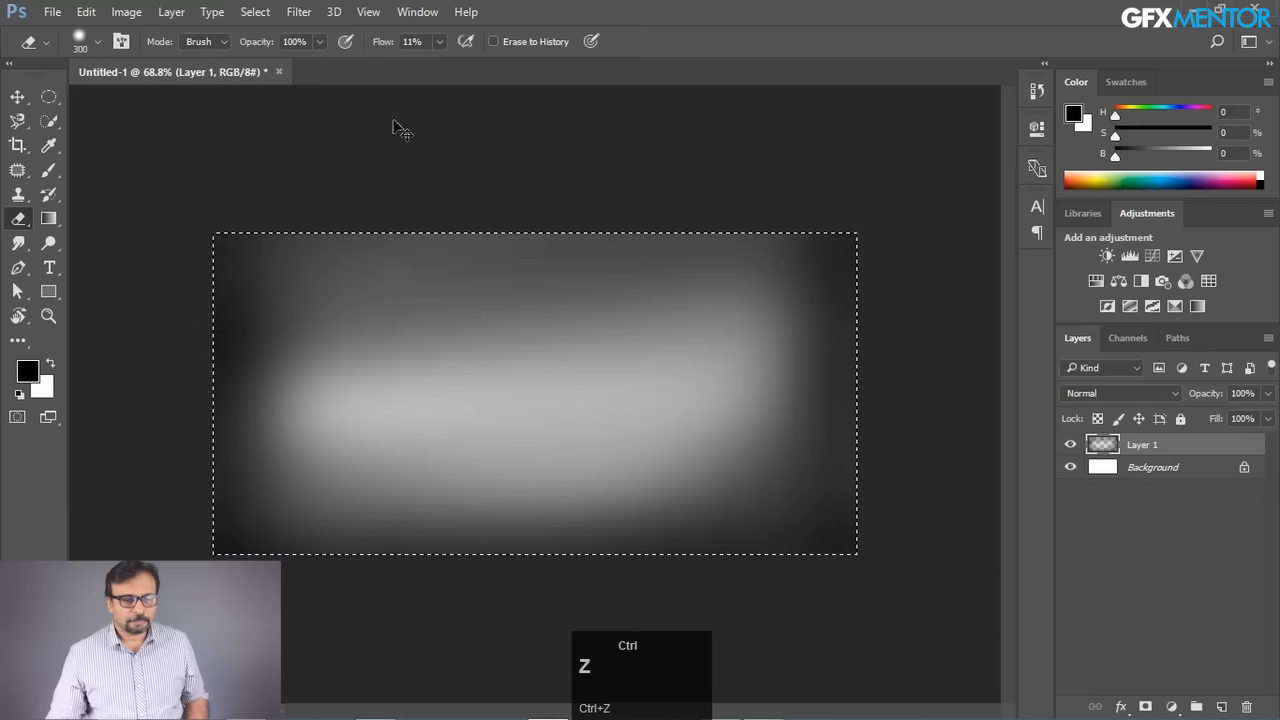
- Set the eraser's flow to 1% and gradually lighten the dark shading around the edges of the canvas
{"action": "left_click", "coordinate": [444, 41]}
{"action": "mouse_move", "coordinate": [433, 66]}
{"action": "left_mouse_down"}
{"action": "mouse_move", "coordinate": [391, 177]}
{"action": "mouse_move", "coordinate": [206, 326]}
{"action": "mouse_move", "coordinate": [245, 240]}
{"action": "left_mouse_up"}
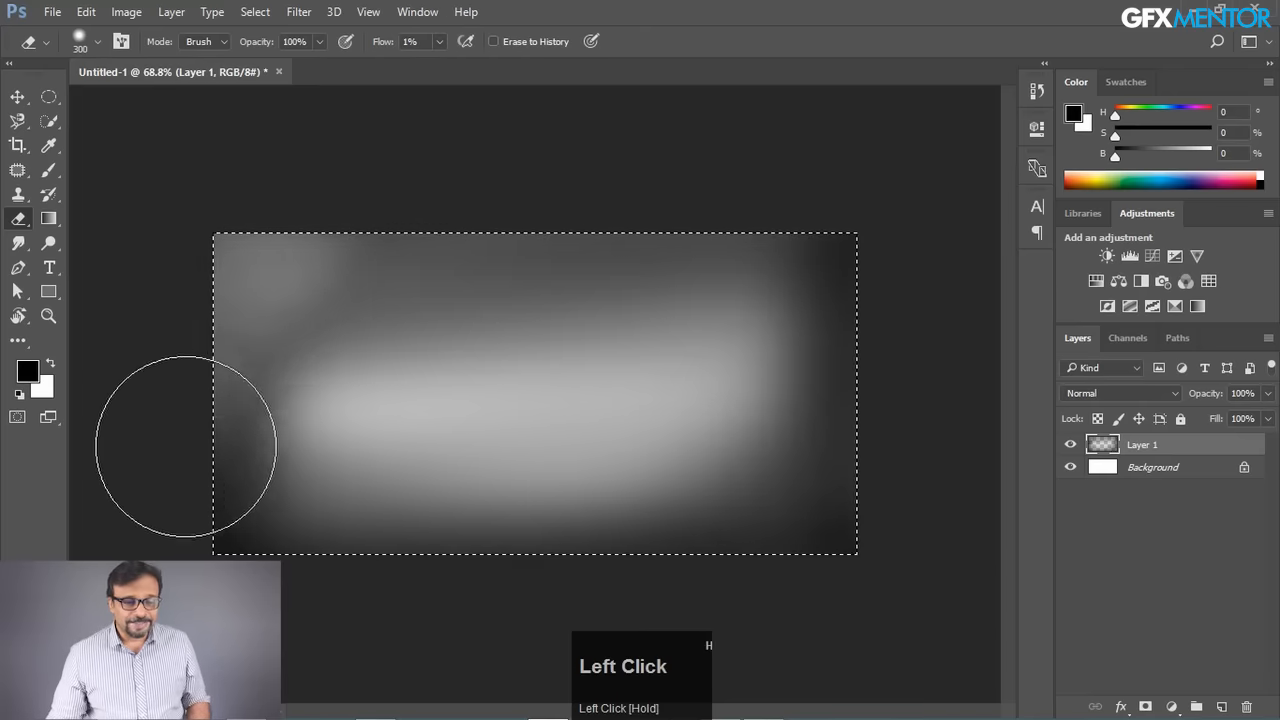
{"action": "mouse_move", "coordinate": [310, 607]}
{"action": "left_mouse_down"}
{"action": "mouse_move", "coordinate": [405, 584]}
{"action": "mouse_move", "coordinate": [709, 563]}
{"action": "mouse_move", "coordinate": [853, 521]}
{"action": "mouse_move", "coordinate": [909, 438]}
{"action": "mouse_move", "coordinate": [899, 525]}
{"action": "mouse_move", "coordinate": [874, 352]}
{"action": "mouse_move", "coordinate": [675, 192]}
{"action": "left_mouse_up"}
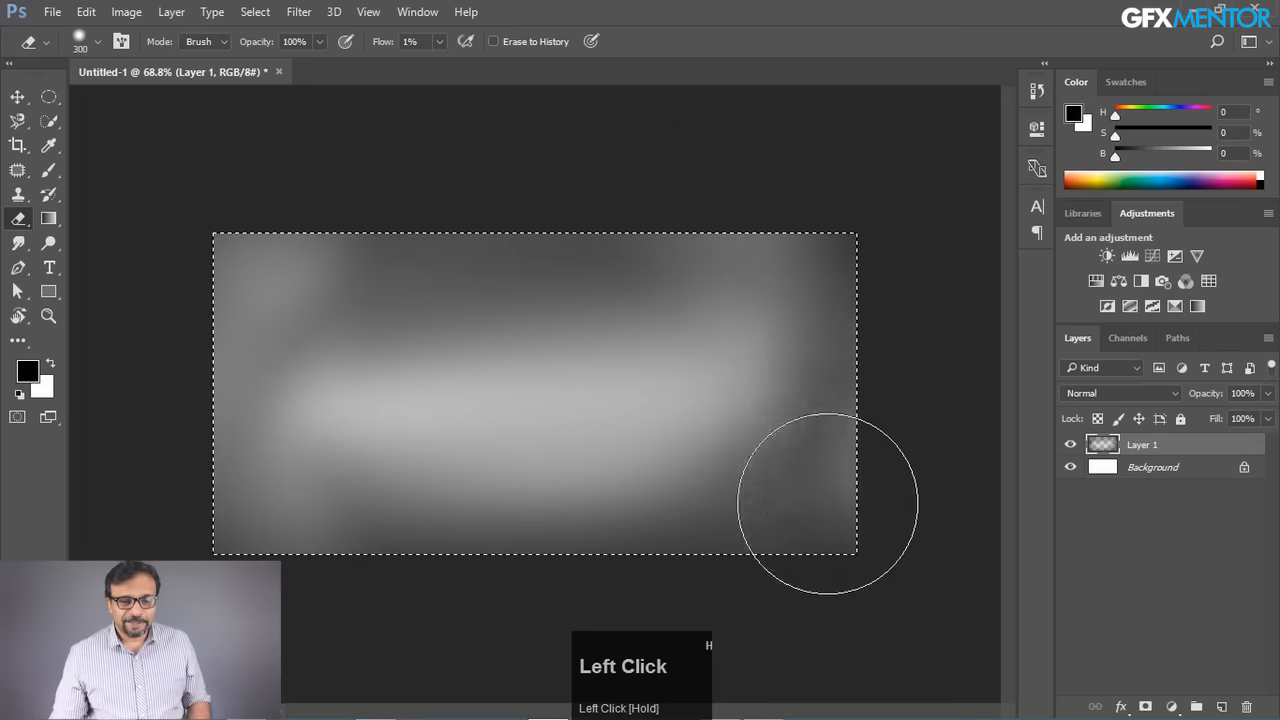
{"action": "left_click_drag", "start_coordinate": [828, 503], "coordinate": [753, 289]}
{"action": "mouse_move", "coordinate": [656, 290]}
{"action": "left_mouse_down"}
{"action": "mouse_move", "coordinate": [623, 514]}
{"action": "mouse_move", "coordinate": [266, 471]}
{"action": "mouse_move", "coordinate": [497, 314]}
{"action": "mouse_move", "coordinate": [900, 333]}
{"action": "mouse_move", "coordinate": [543, 509]}
{"action": "mouse_move", "coordinate": [971, 294]}
{"action": "mouse_move", "coordinate": [945, 262]}
{"action": "left_mouse_up"}
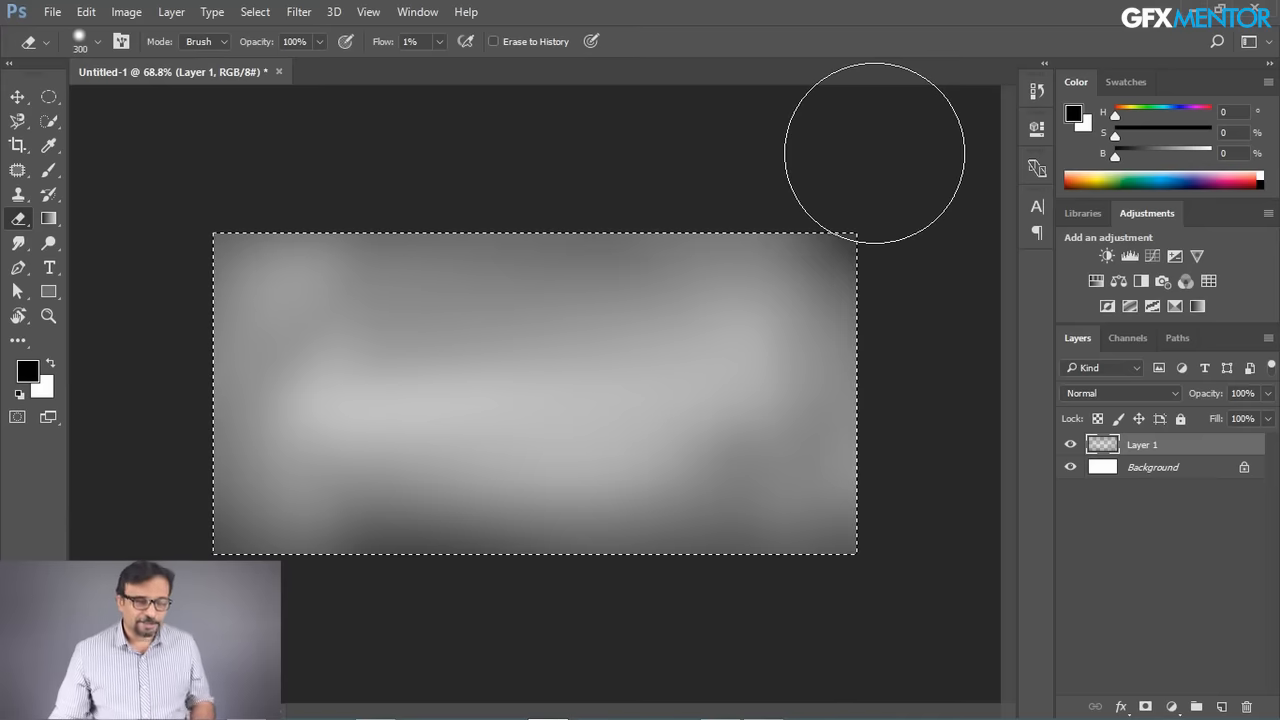
- Deselect, switch to the Brush Tool and darken the upper edge of the canvas with a soft black stroke at 13% flow
{"action": "key", "text": "ctrl+d"}
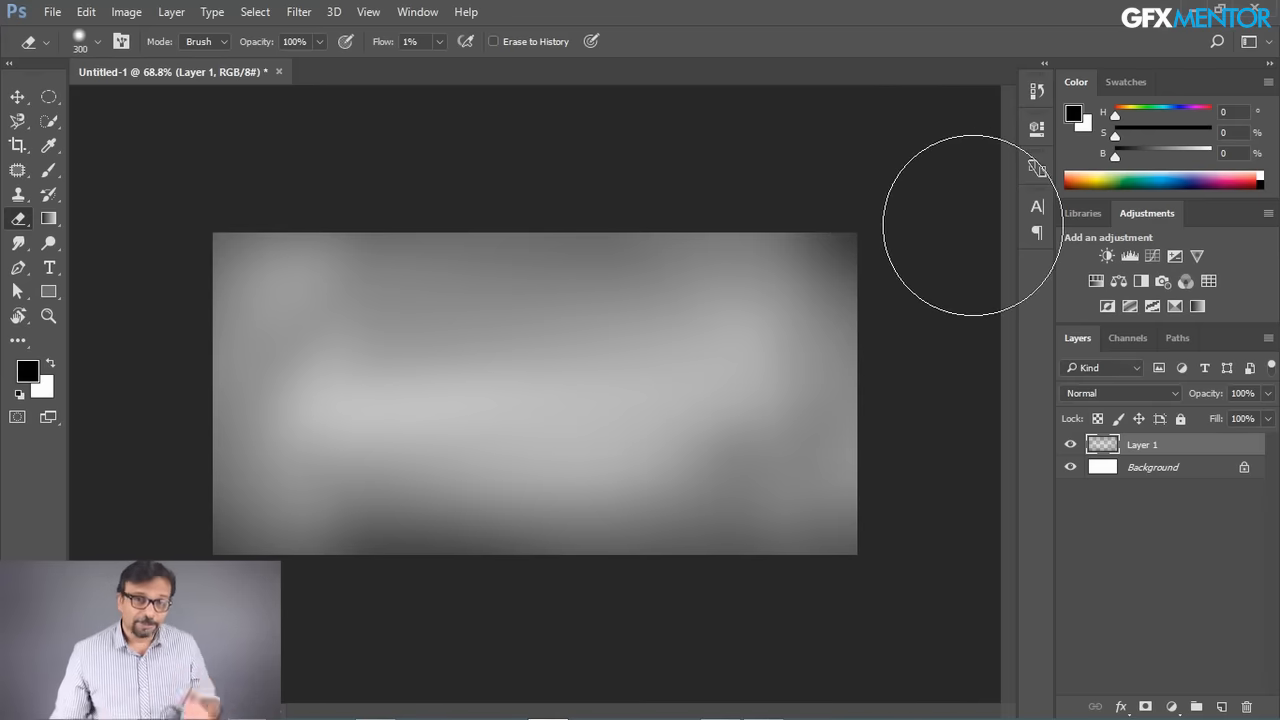
{"action": "left_click", "coordinate": [48, 170]}
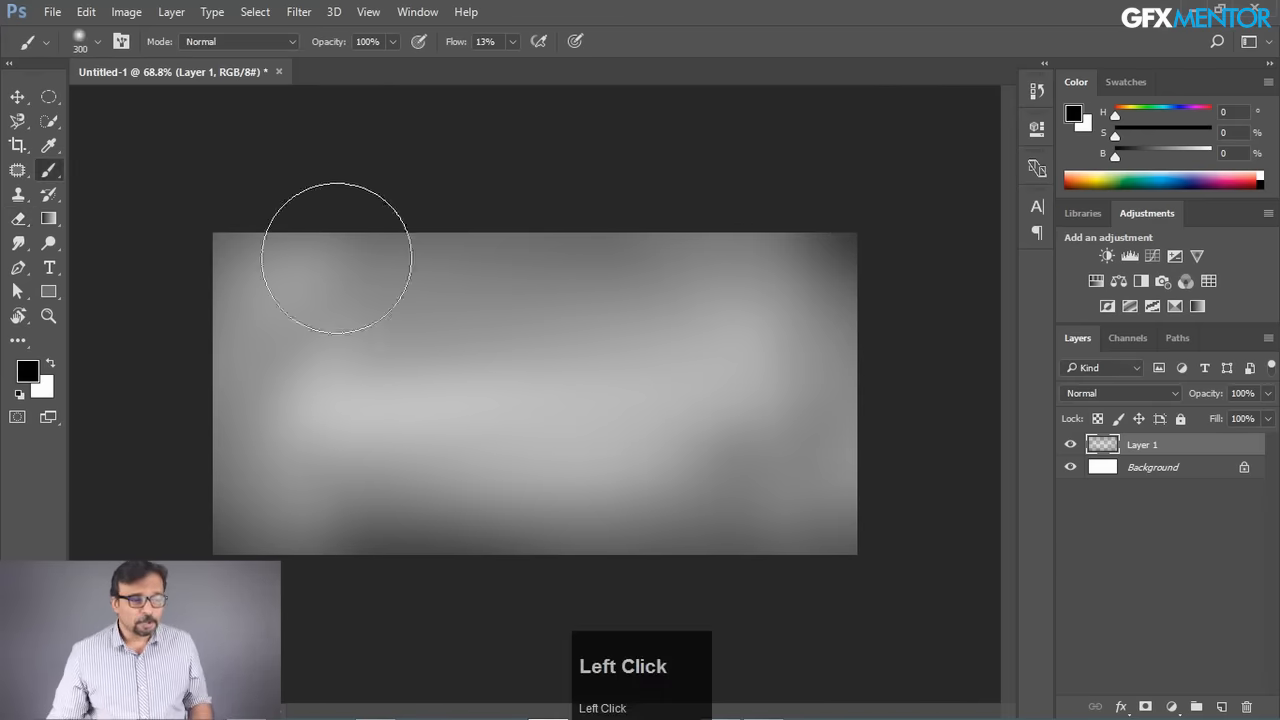
{"action": "left_click_drag", "start_coordinate": [186, 251], "coordinate": [843, 251]}
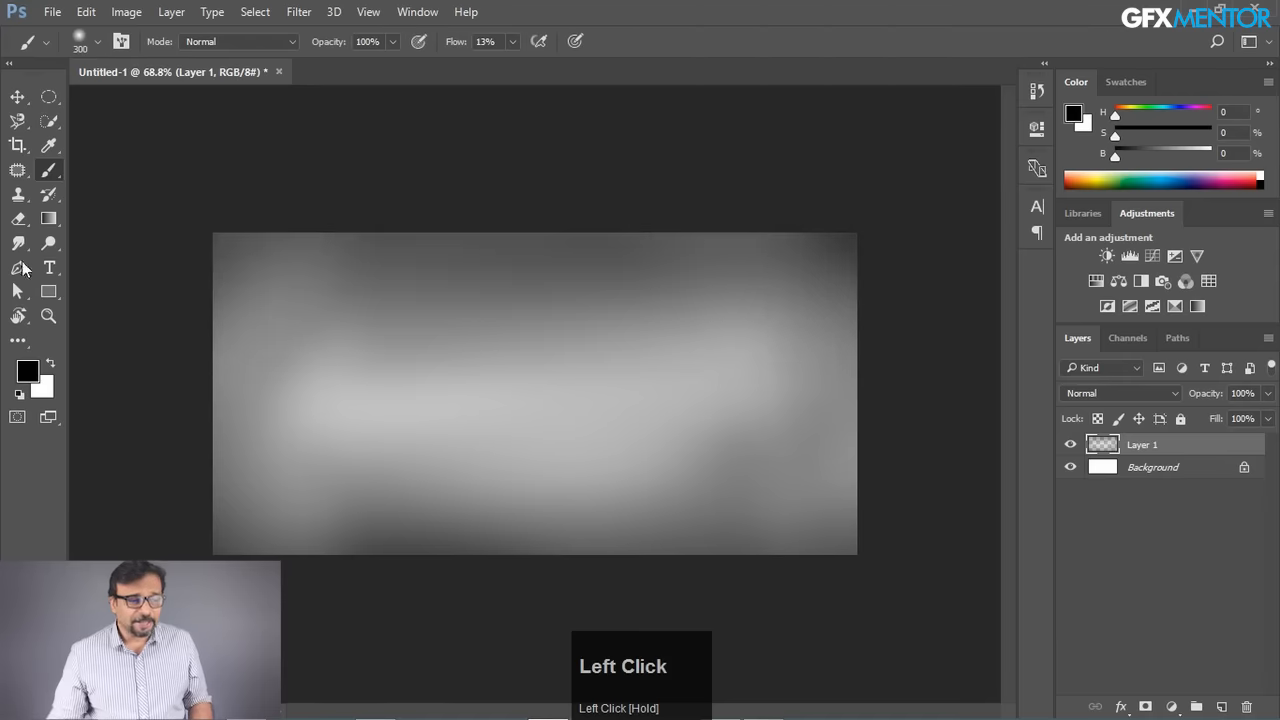
- Examine the brush size, hardness and tip options of the Clone Stamp Tool and the Dodge Tool
{"action": "left_click_drag", "start_coordinate": [19, 195], "coordinate": [130, 190]}
{"action": "right_click", "coordinate": [441, 322]}
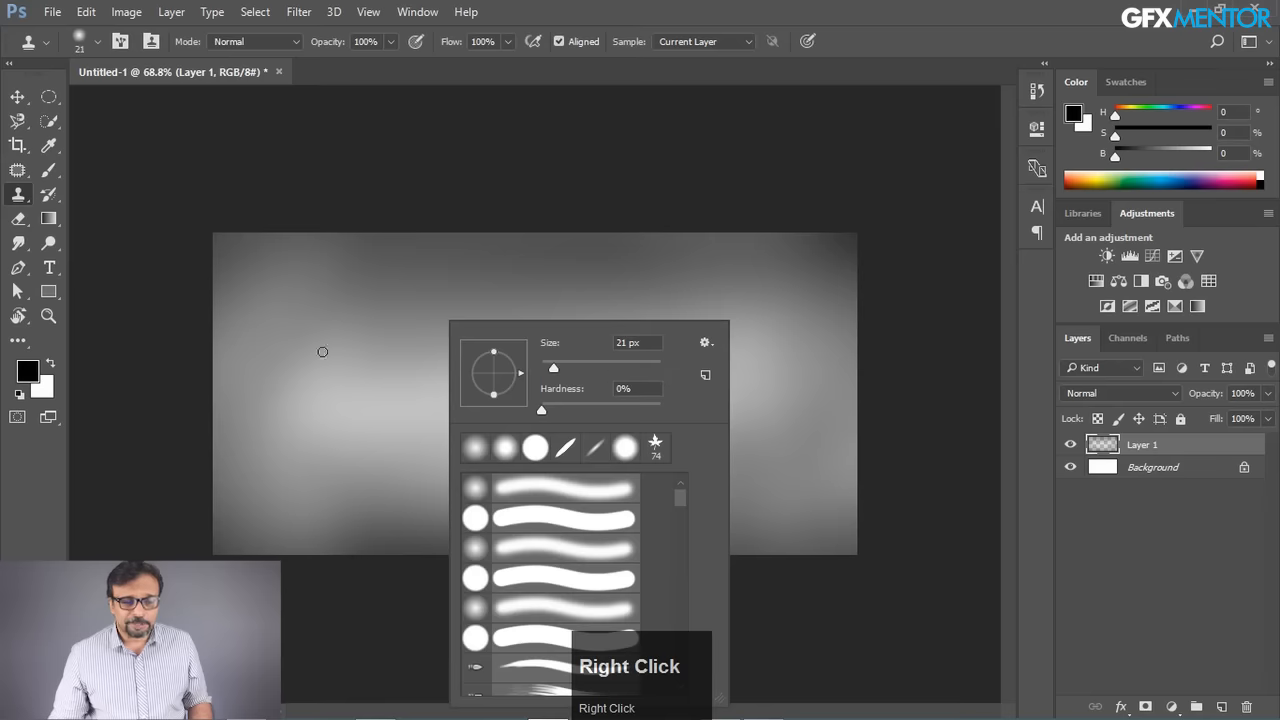
{"action": "left_click", "coordinate": [48, 244]}
{"action": "left_click_drag", "start_coordinate": [48, 244], "coordinate": [152, 240]}
{"action": "right_click", "coordinate": [457, 309]}
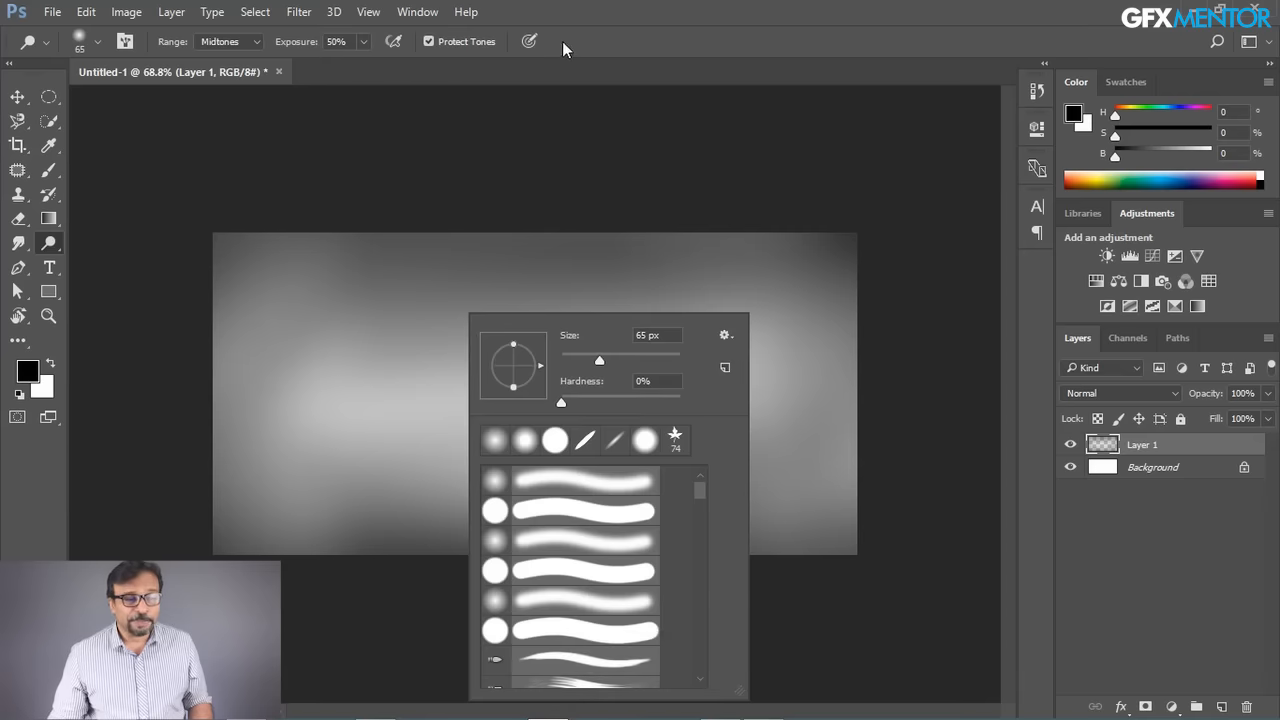
{"action": "left_click", "coordinate": [22, 196]}
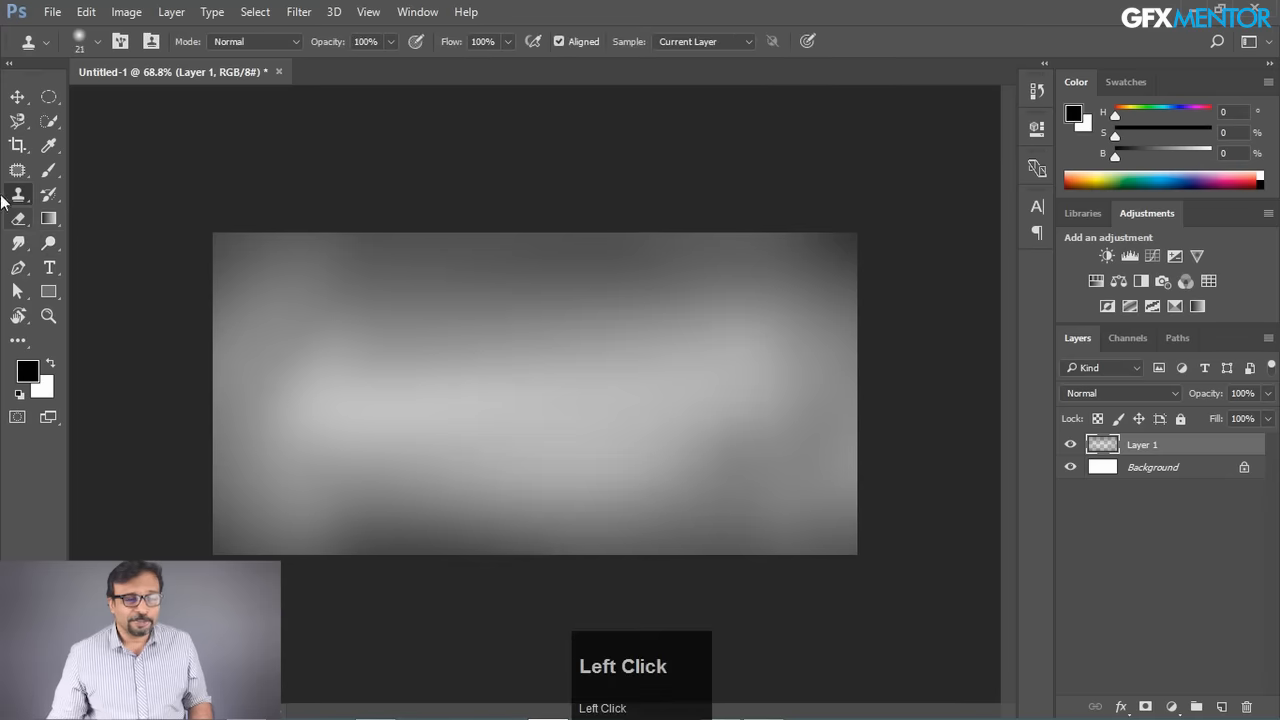
- Return to the Brush Tool and paint another soft black stroke across the upper part of the canvas
{"action": "left_click", "coordinate": [48, 170]}
{"action": "mouse_move", "coordinate": [249, 289]}
{"action": "left_mouse_down"}
{"action": "mouse_move", "coordinate": [854, 294]}
{"action": "mouse_move", "coordinate": [629, 237]}
{"action": "left_mouse_up"}
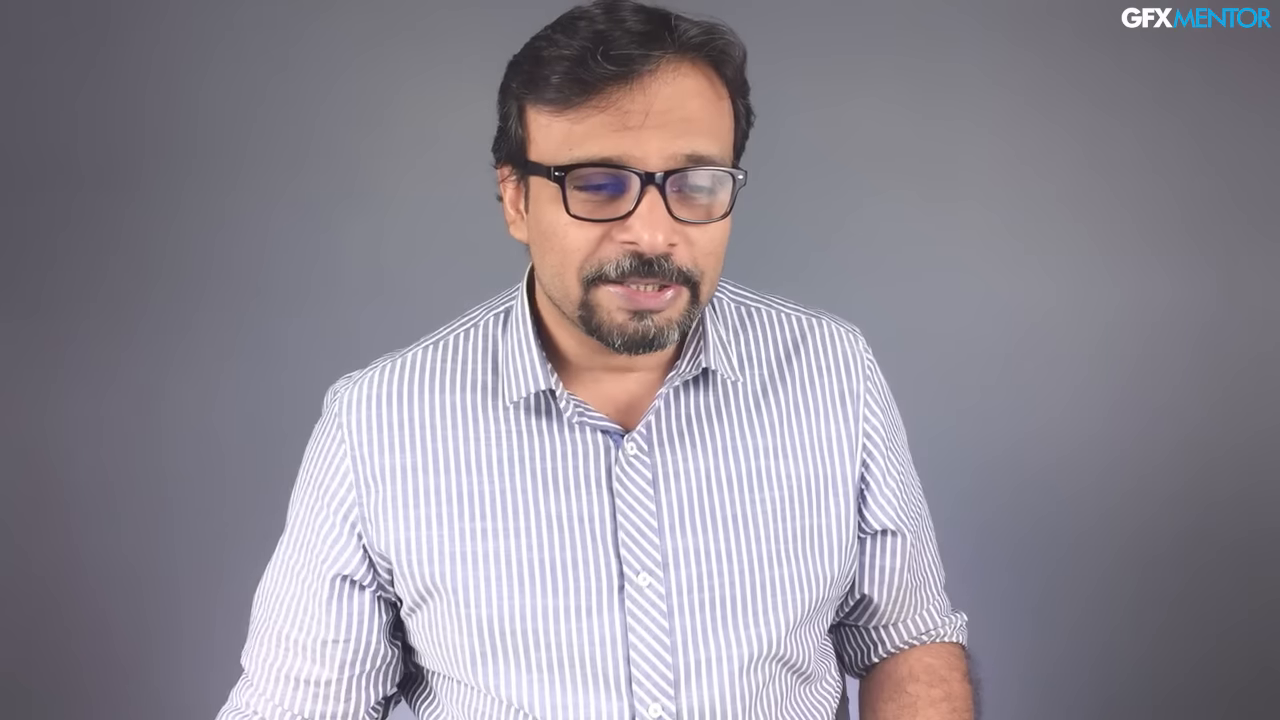